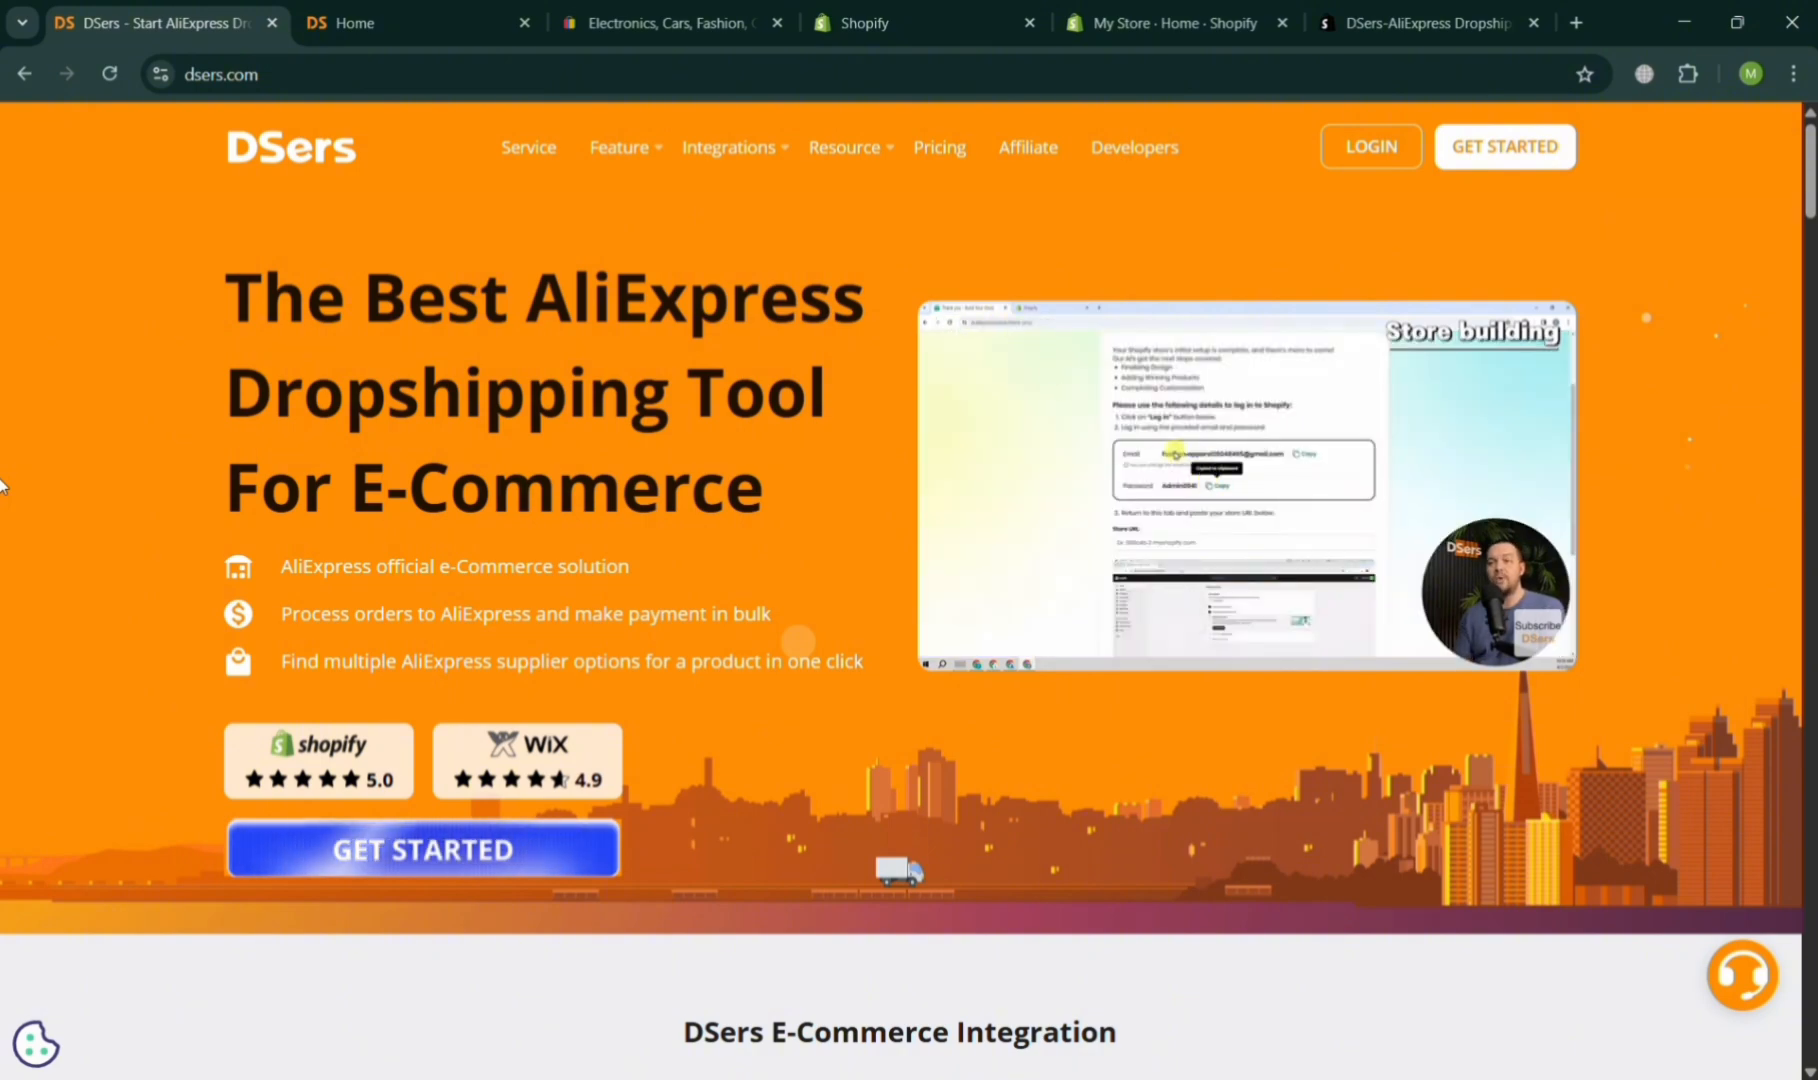
Scroll through the DSers homepage to review its features and integrations.
scroll(2, 486, down, 2)
scroll(2, 486, down, 2)
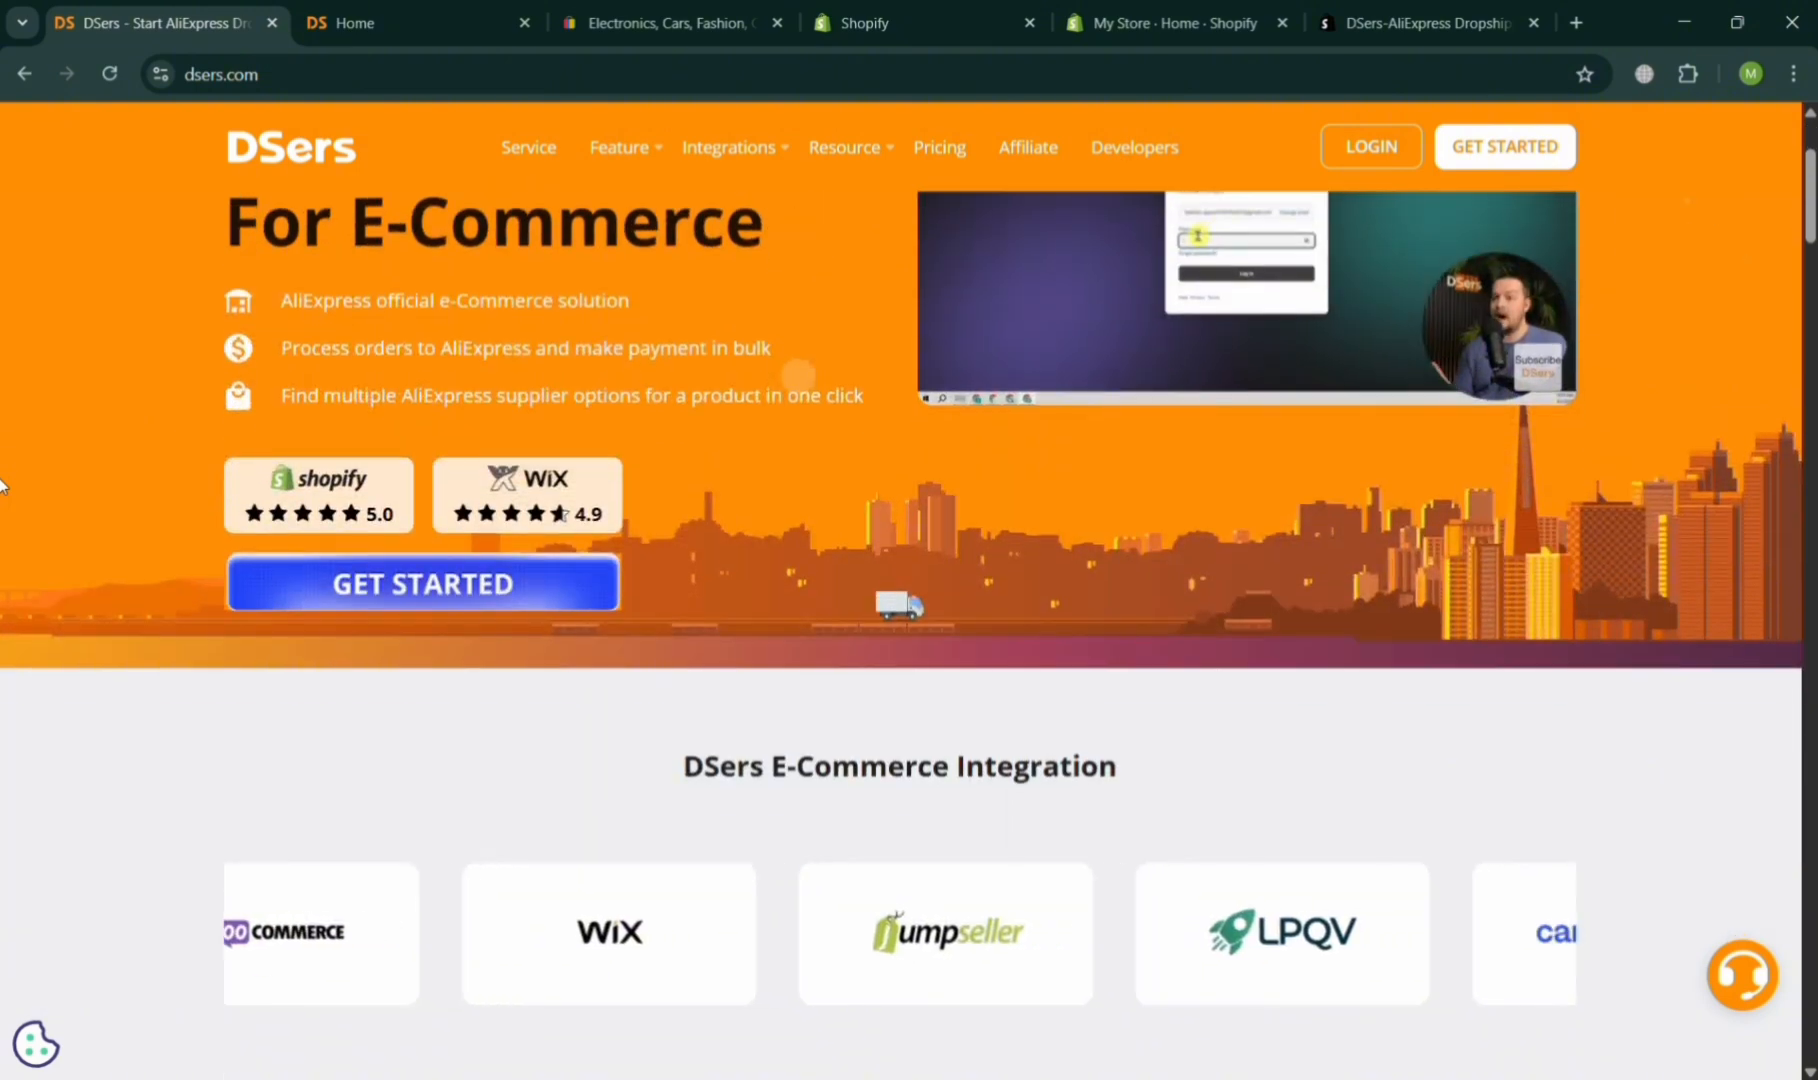
scroll(2, 486, up, 4)
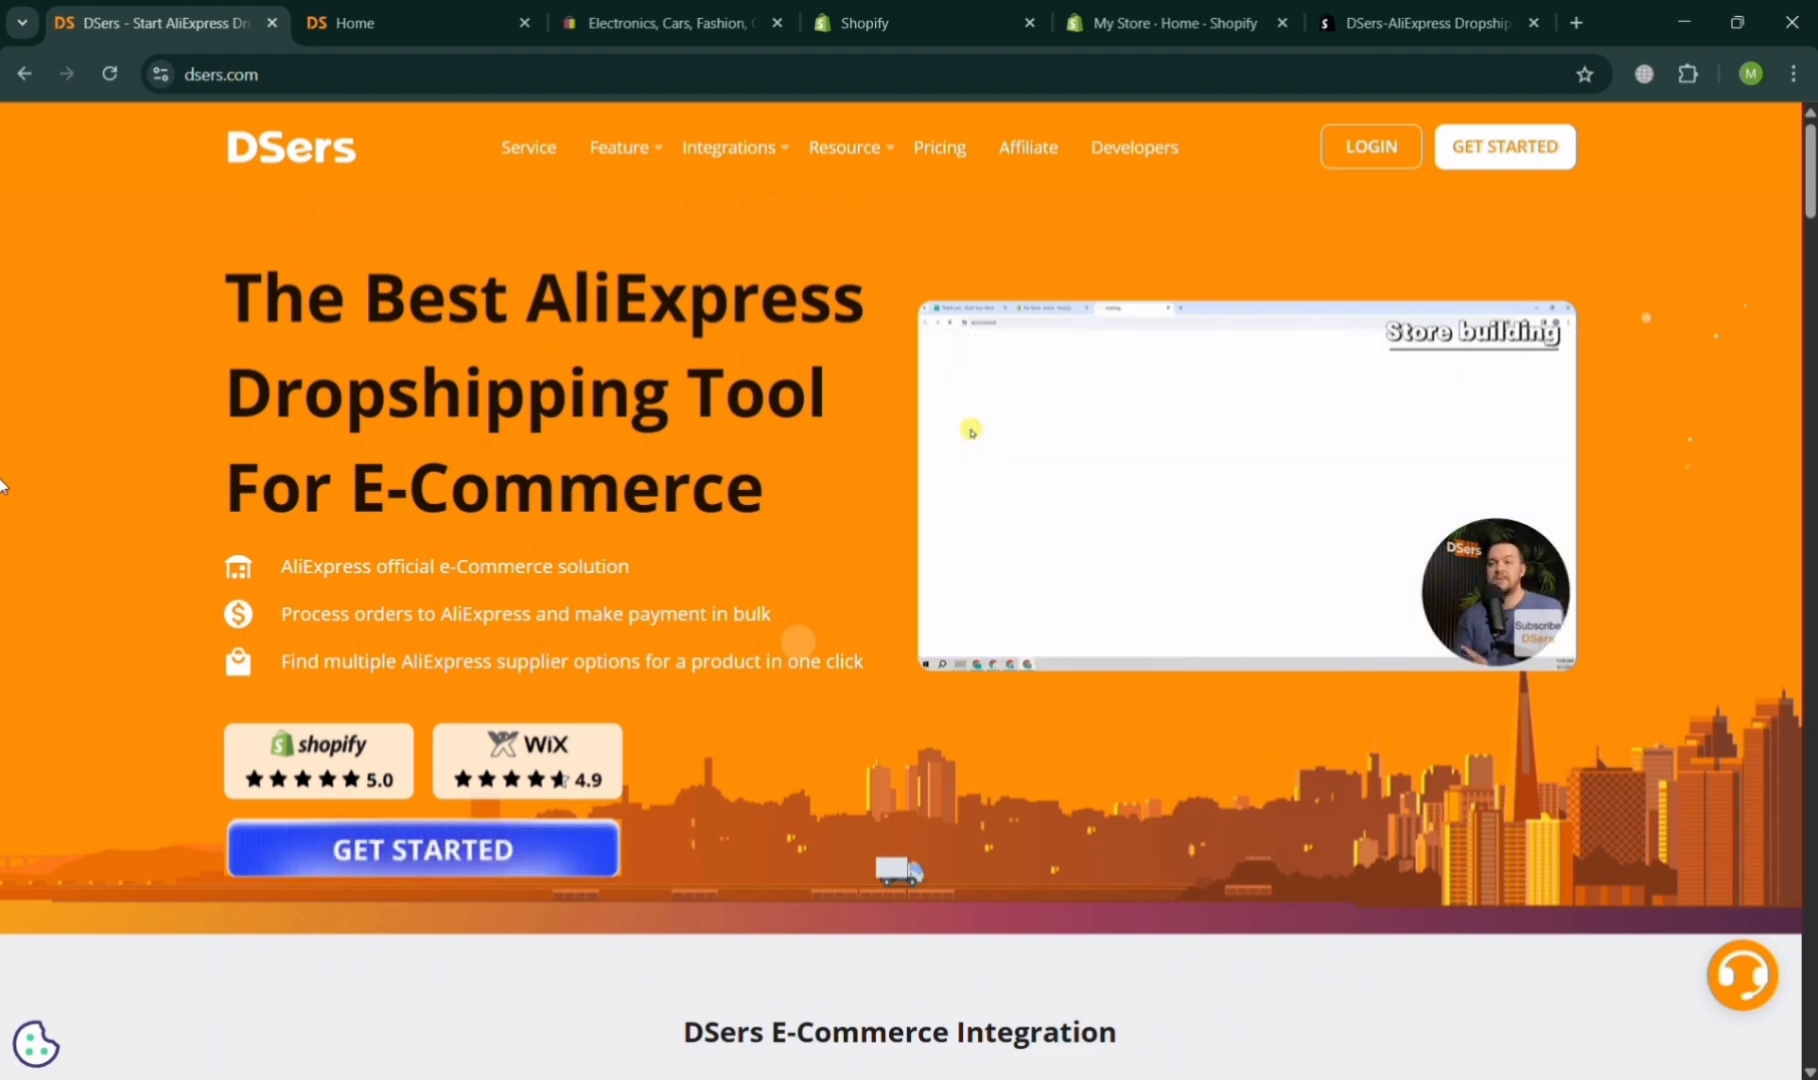
scroll(1, 485, down, 10)
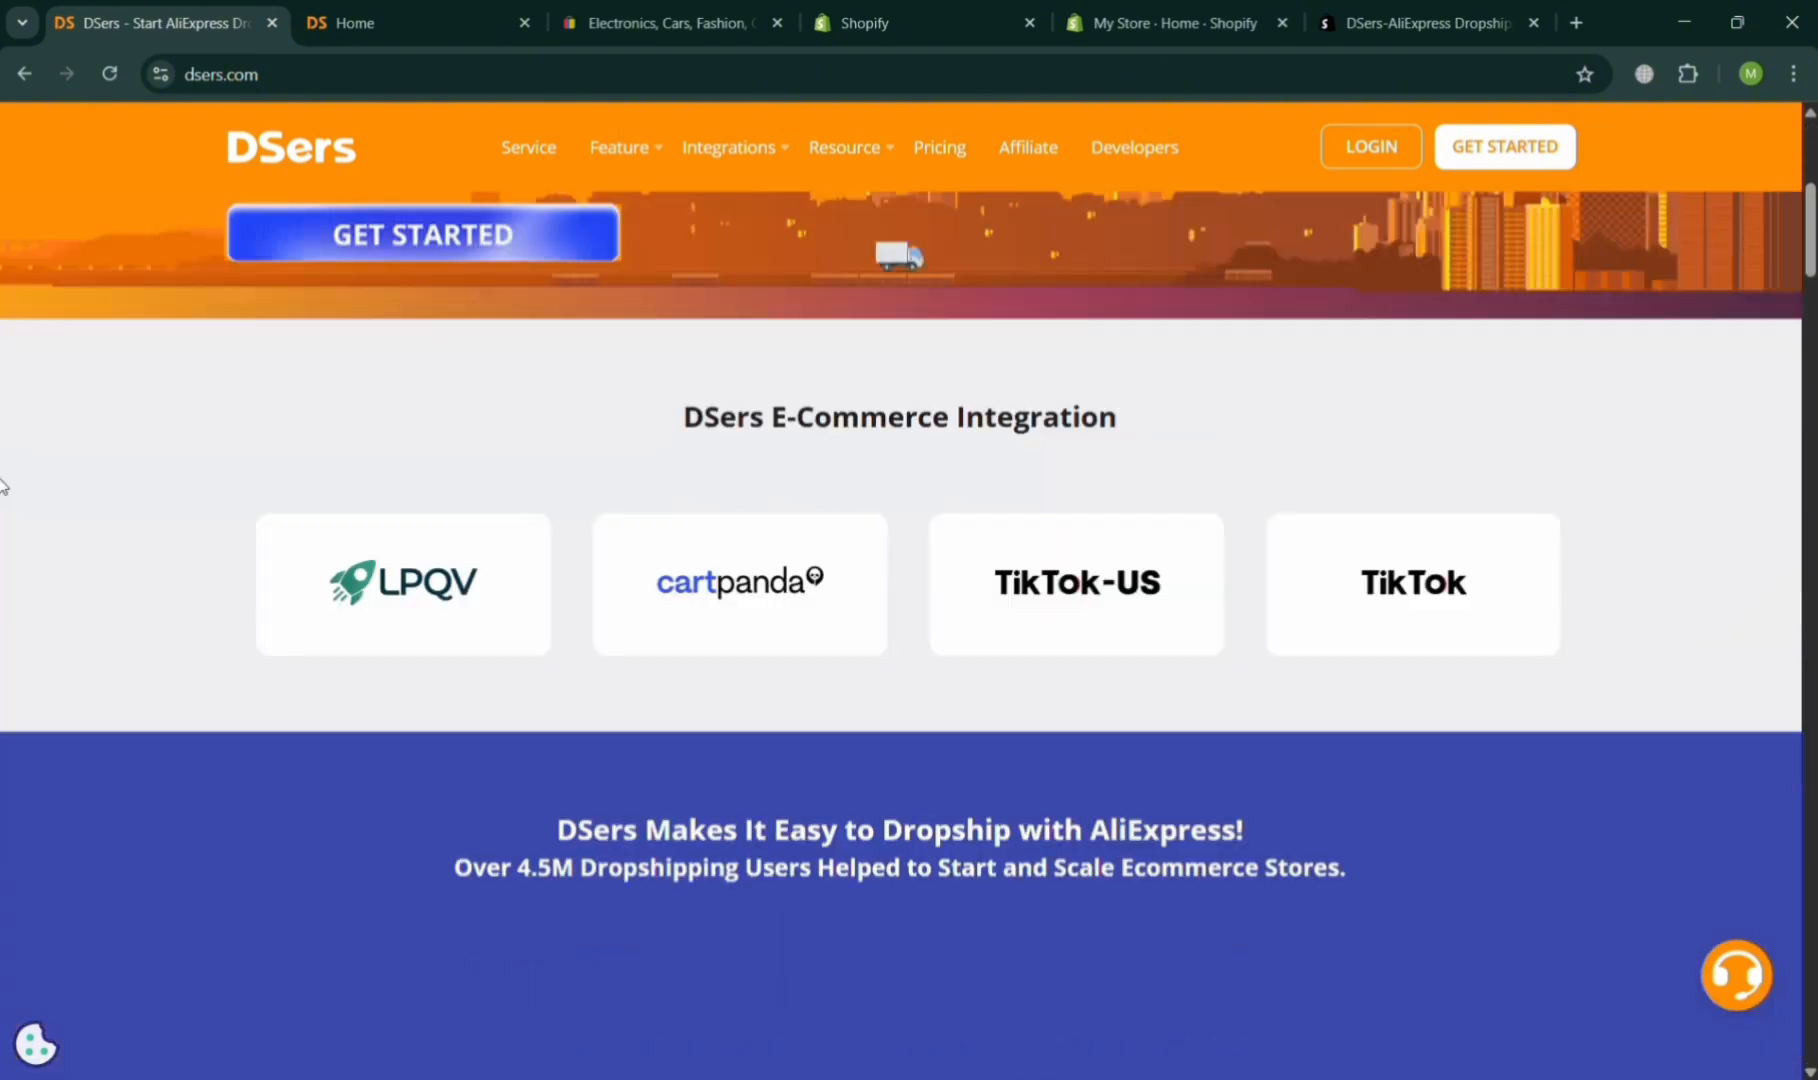
scroll(1, 485, down, 15)
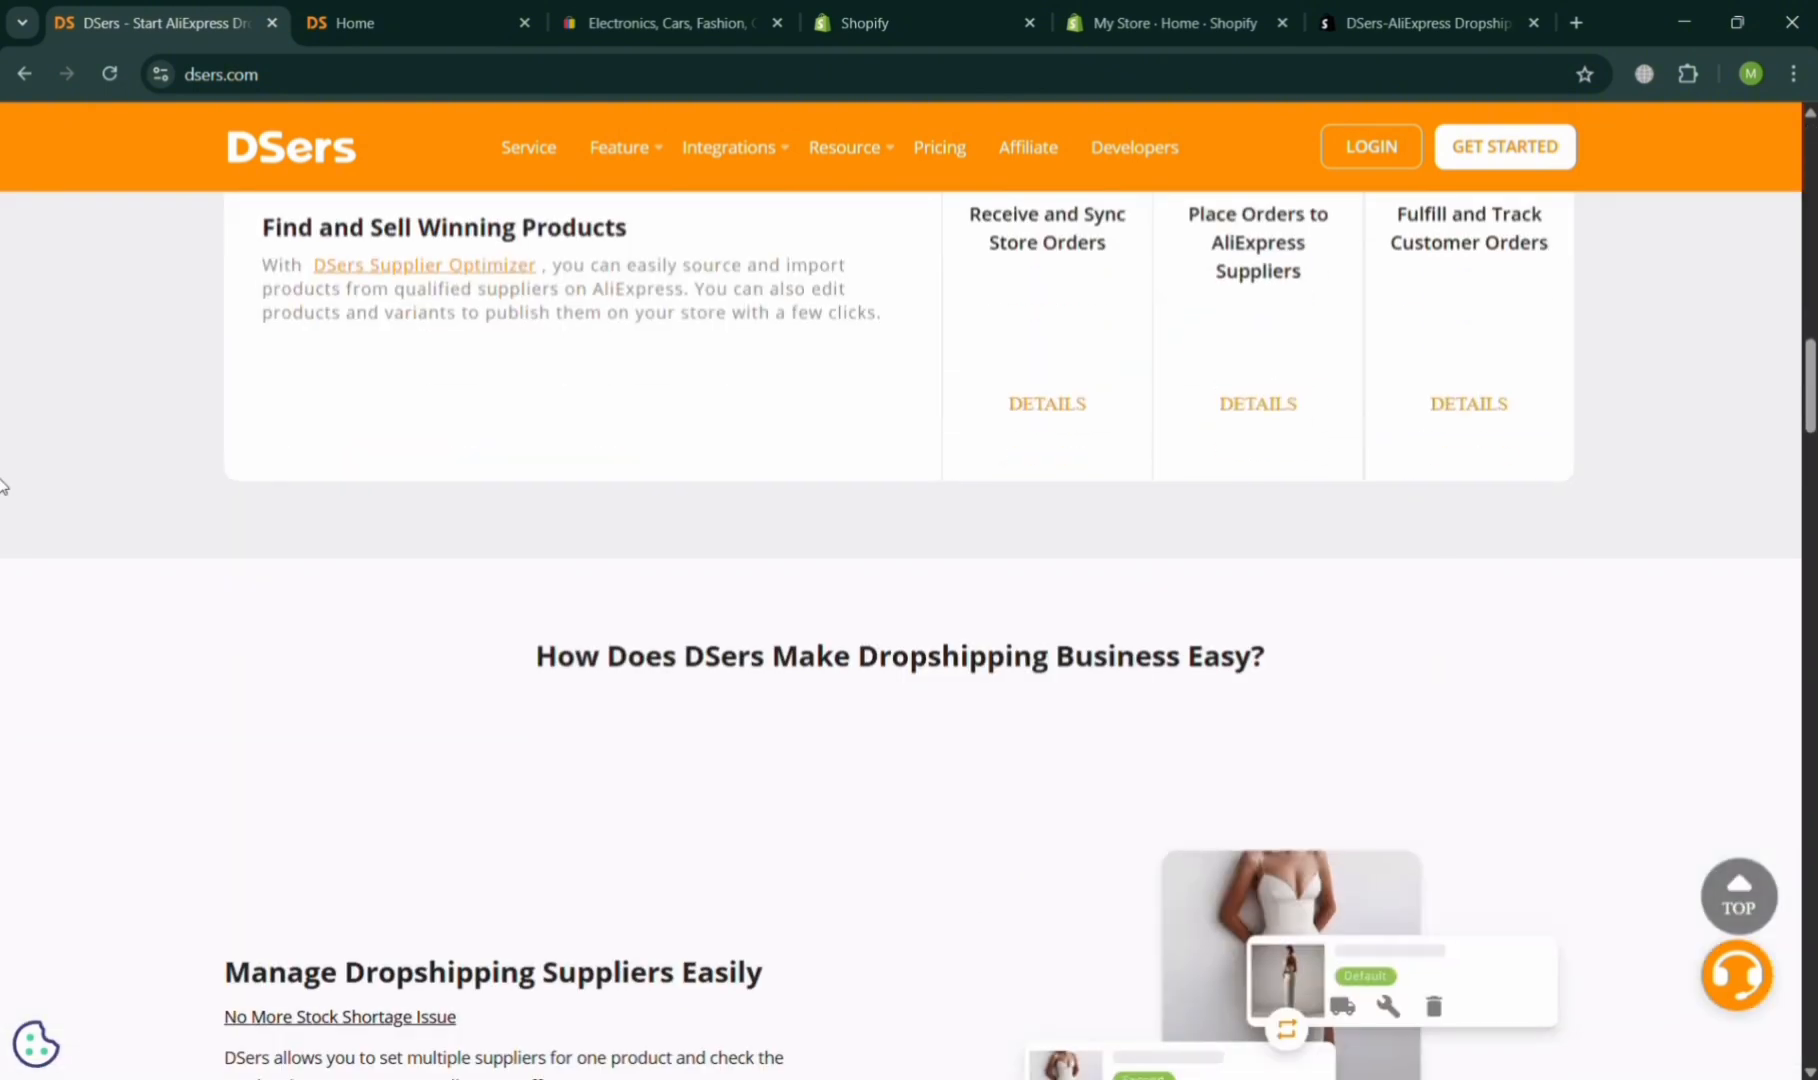
scroll(1, 485, down, 15)
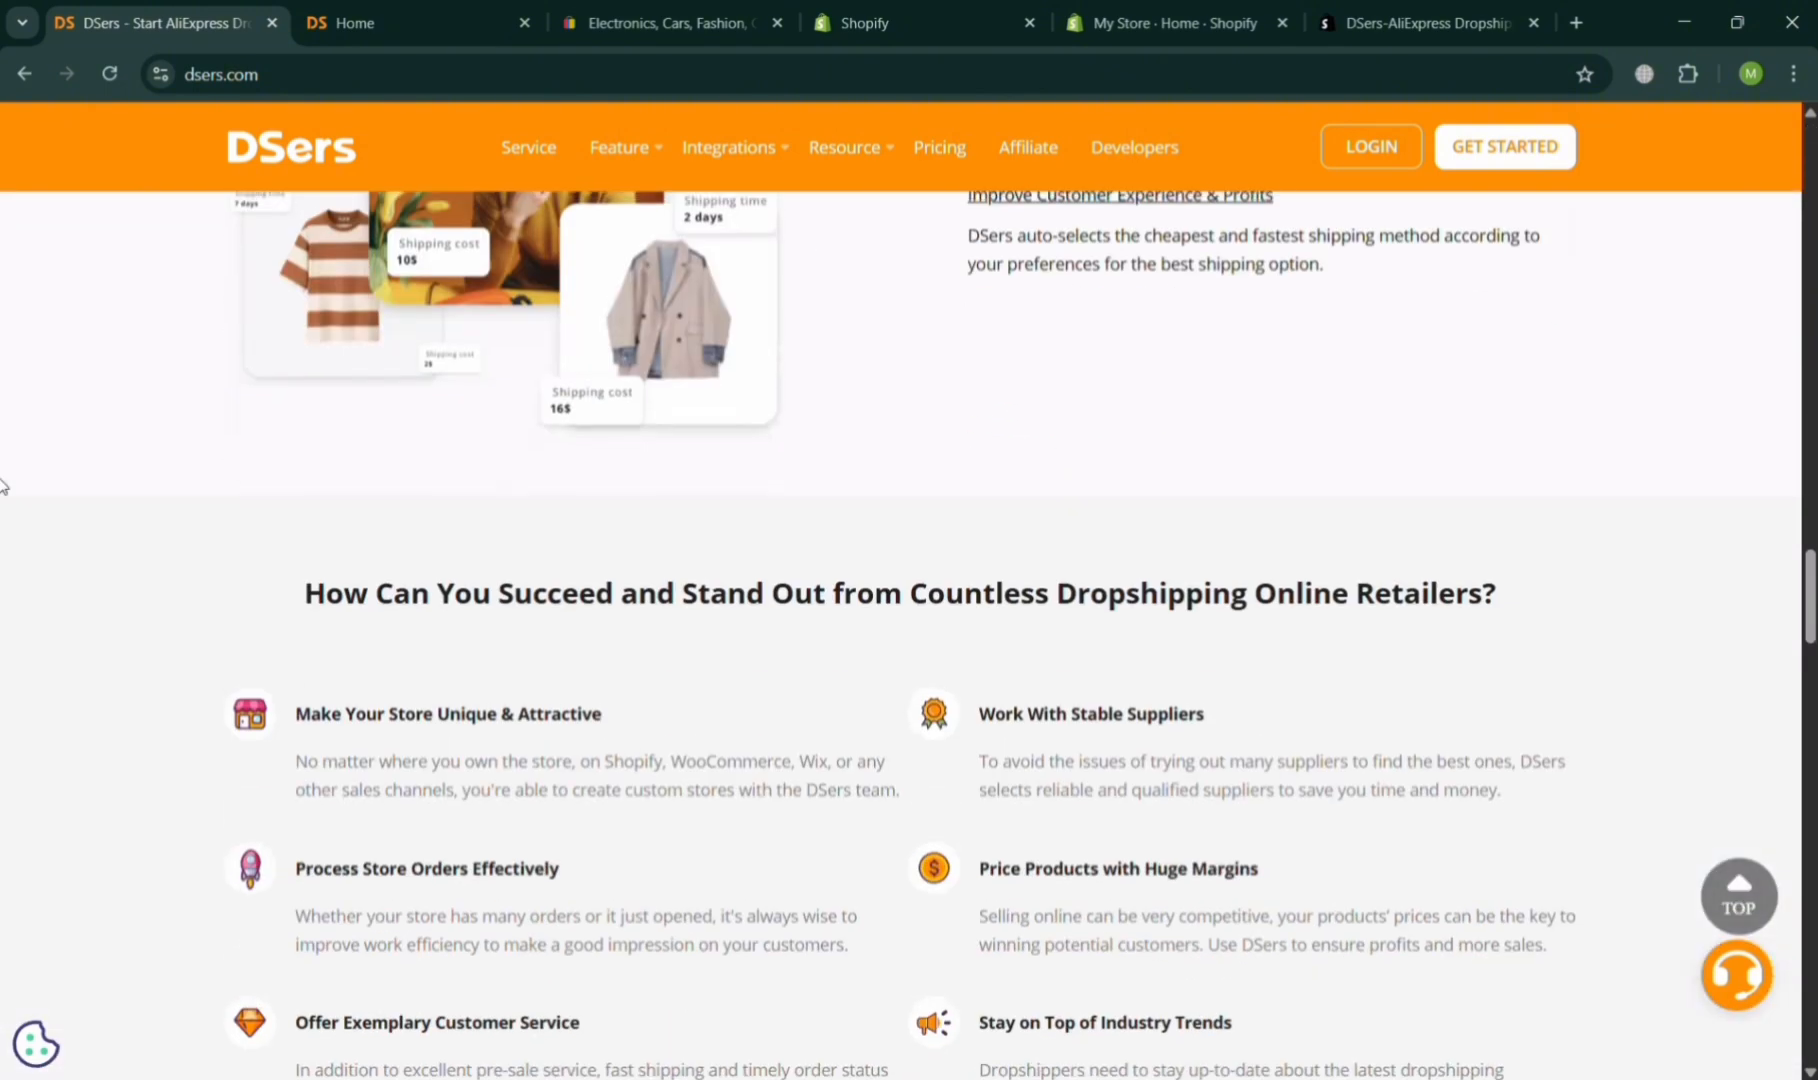
scroll(1, 485, down, 5)
scroll(3, 485, down, 15)
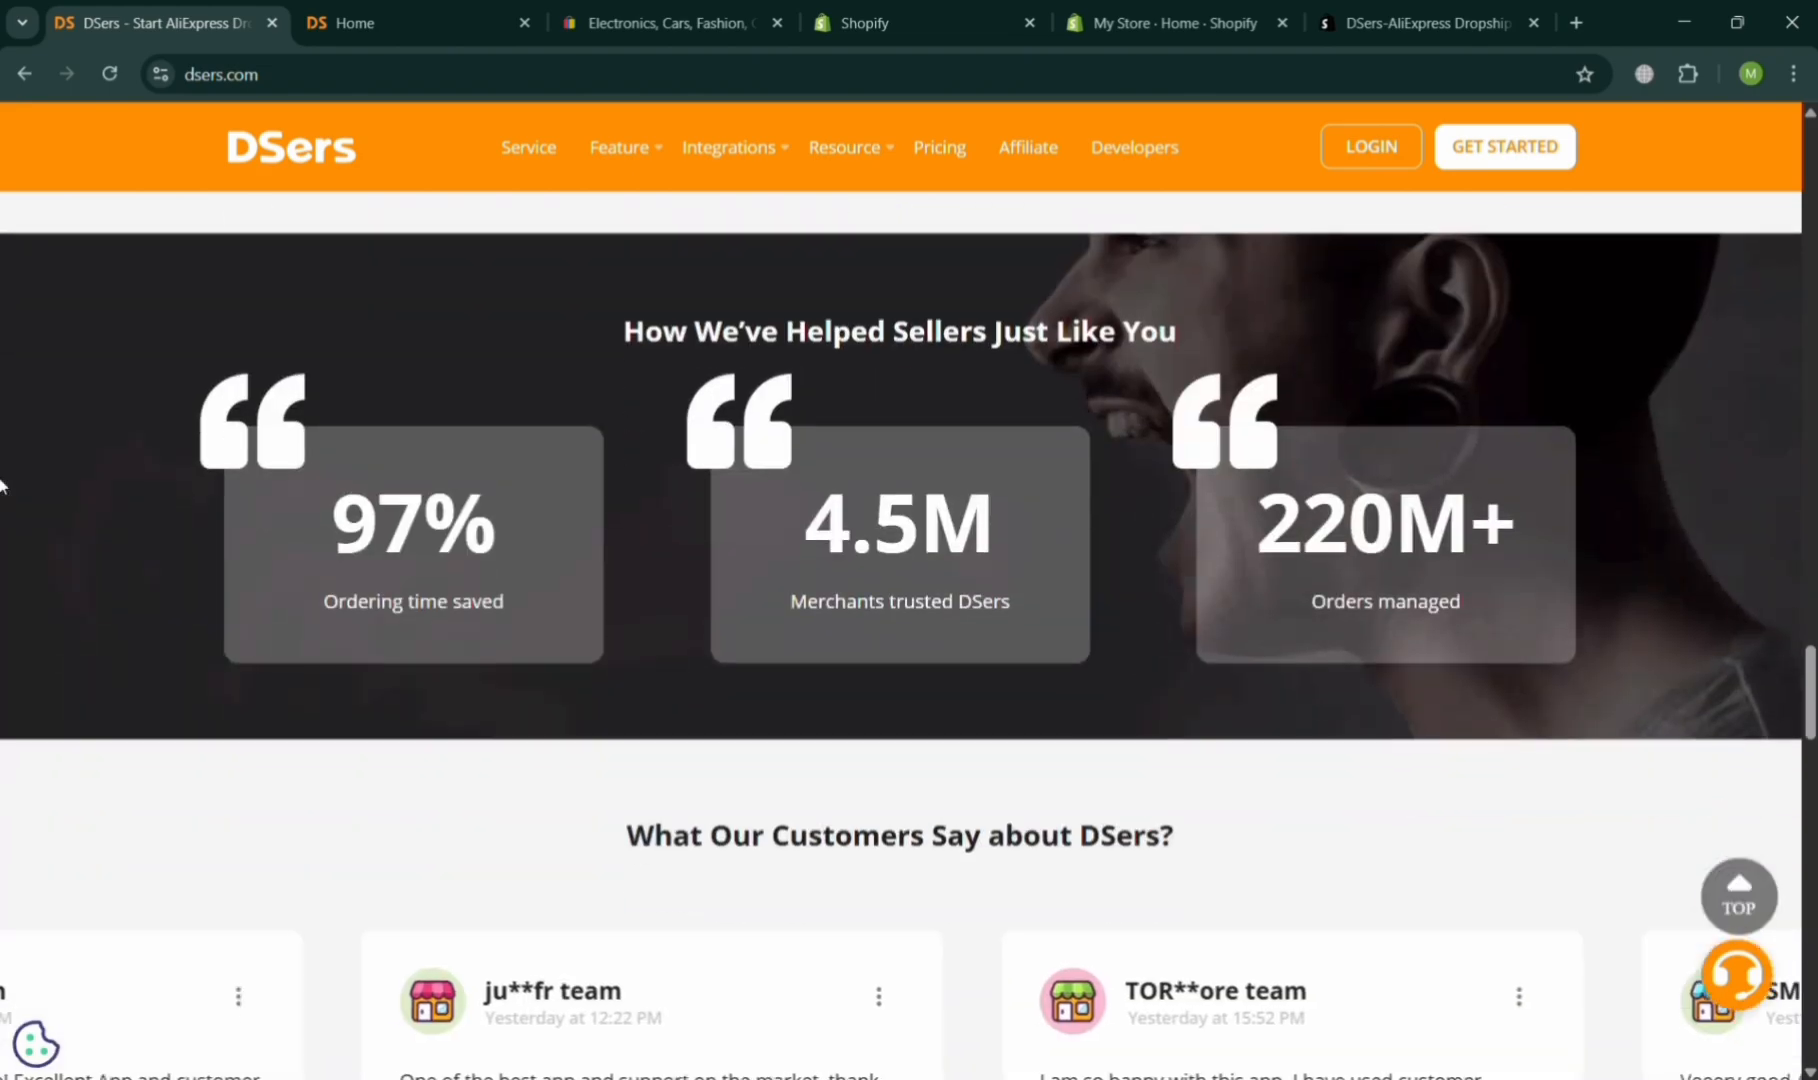
scroll(3, 485, down, 10)
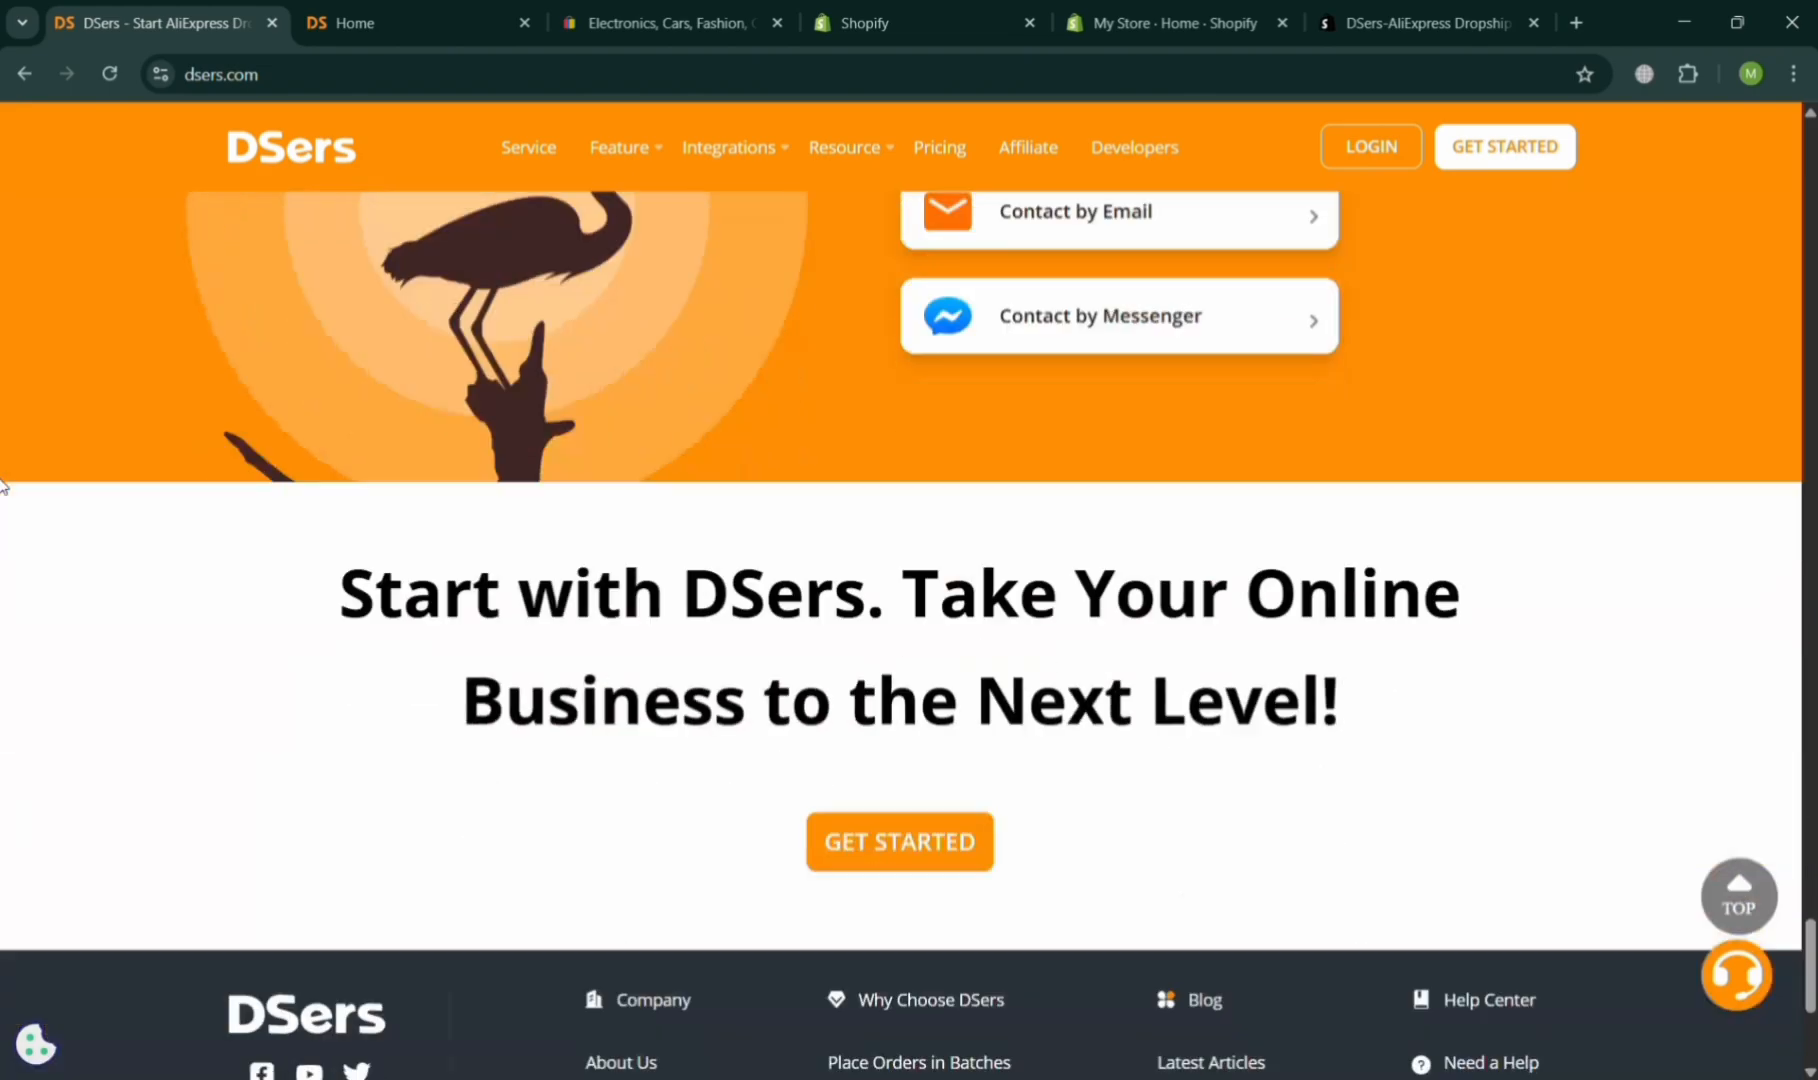
scroll(3, 485, up, 3)
scroll(3, 485, up, 15)
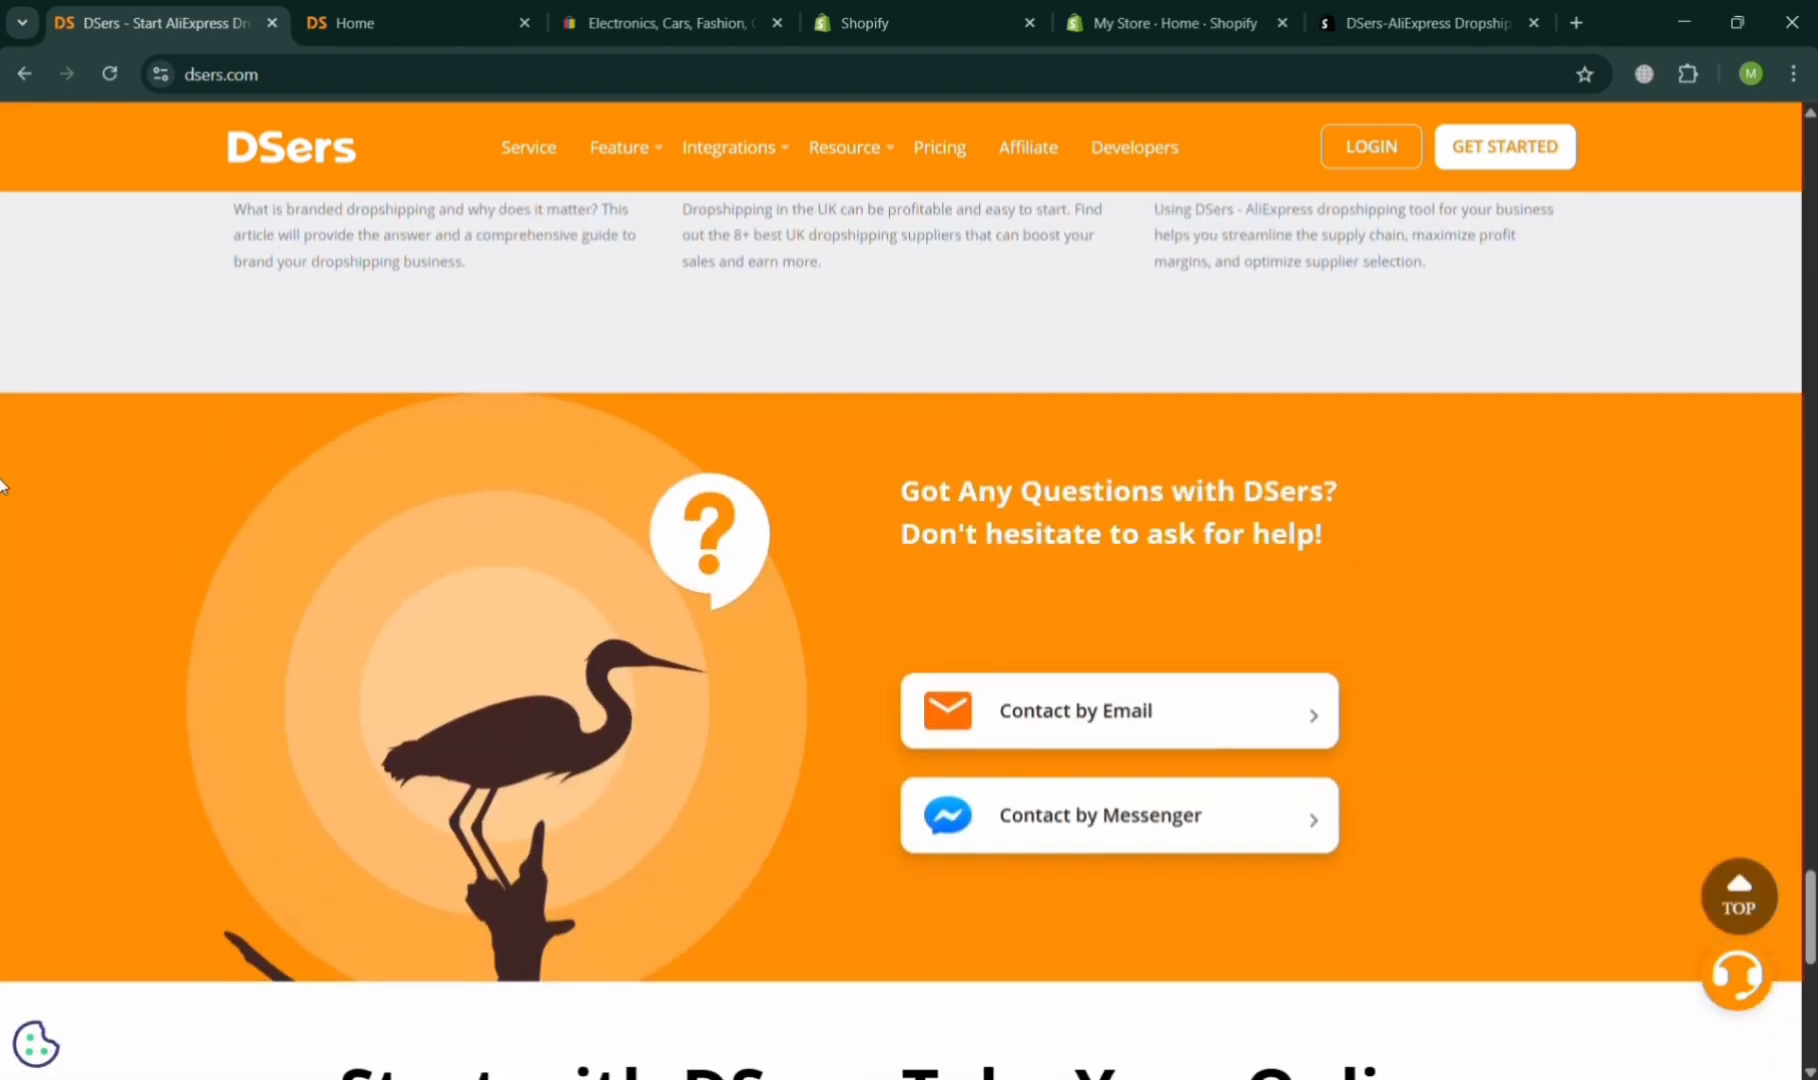
scroll(3, 485, up, 20)
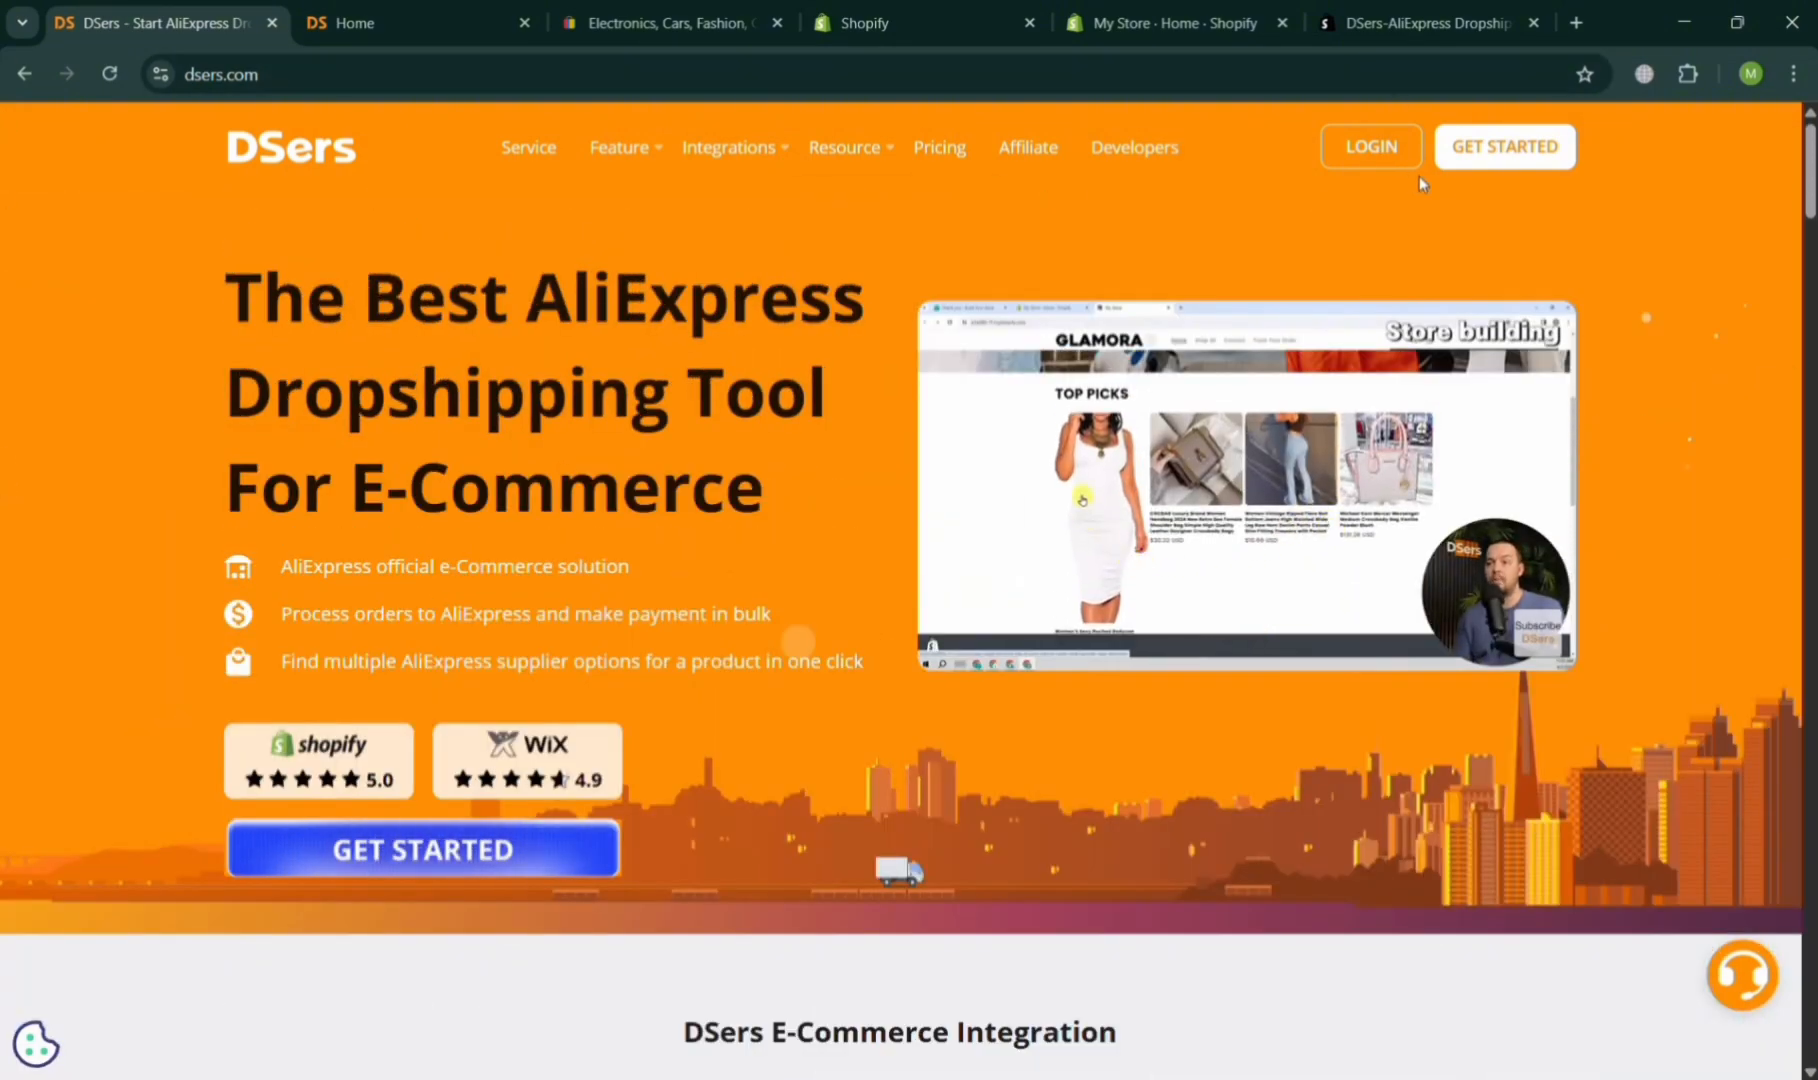
Review the open eBay, DSers and Shopify tabs, ending on the store's Shopify admin home.
click(680, 21)
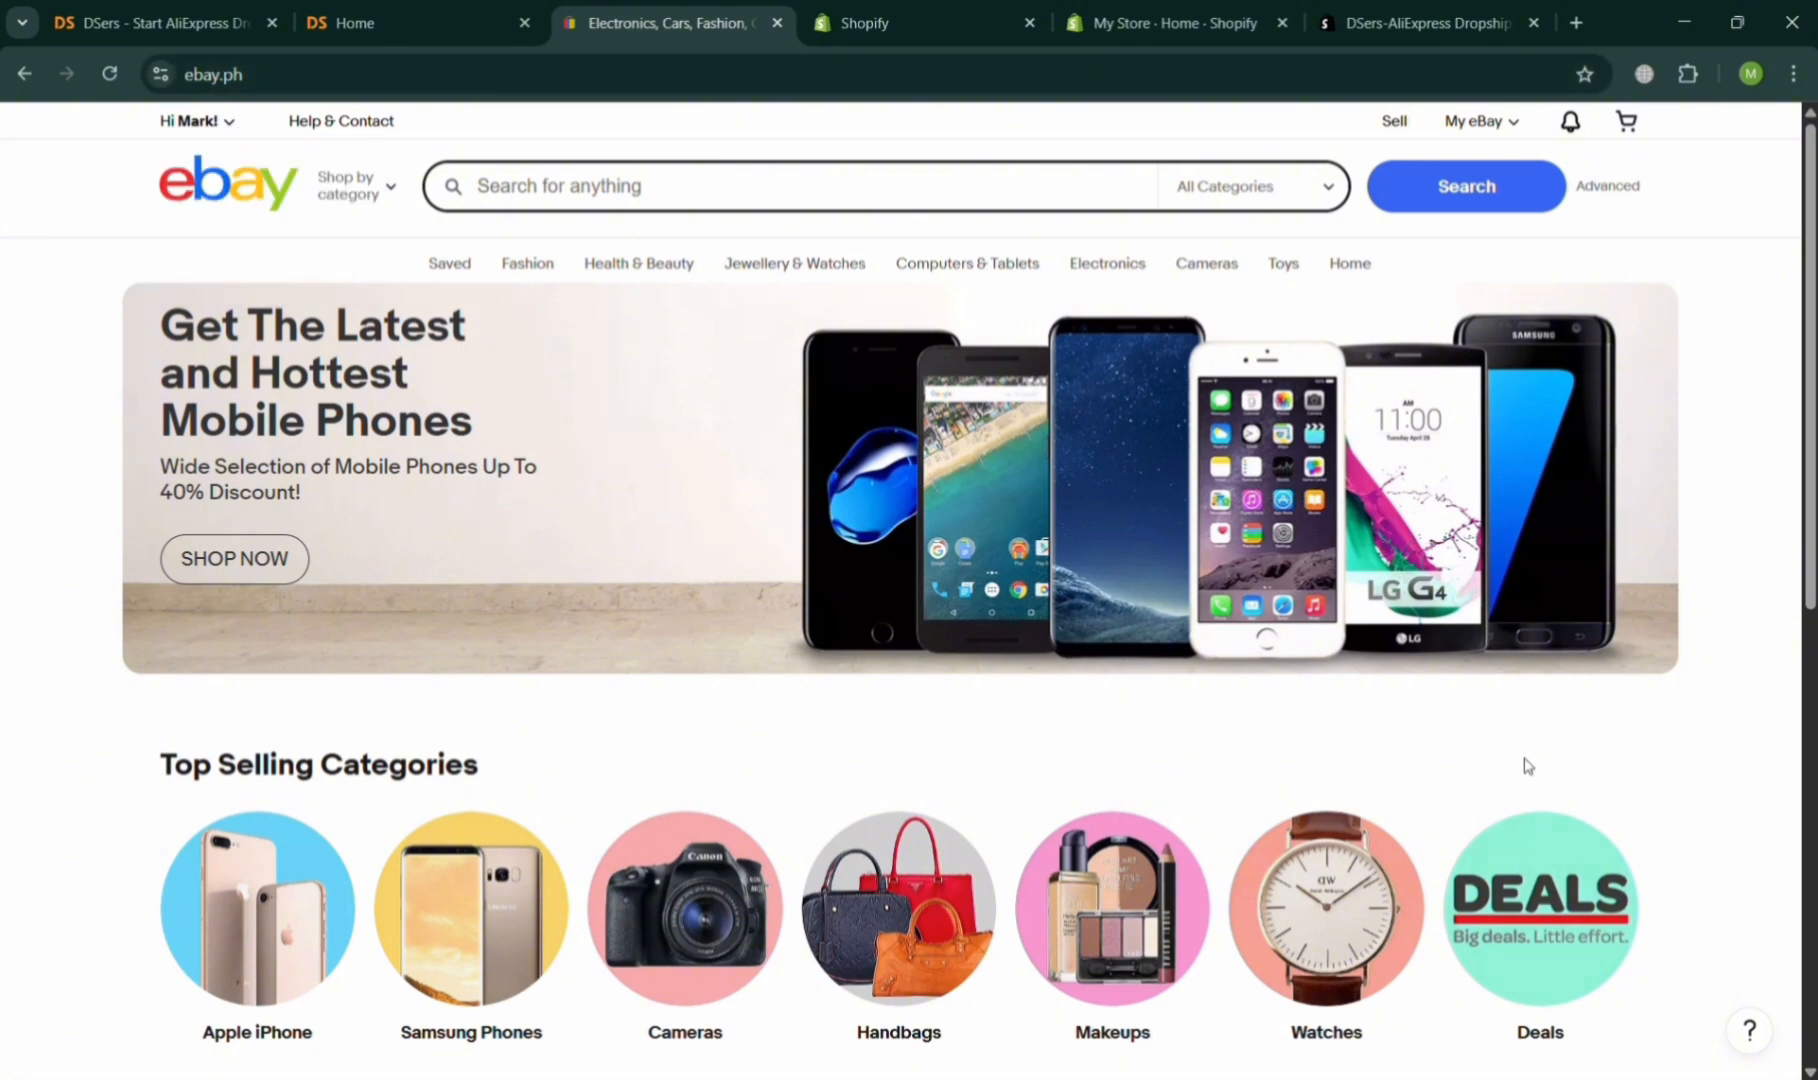
scroll(1527, 766, down, 8)
scroll(1527, 766, up, 8)
click(436, 8)
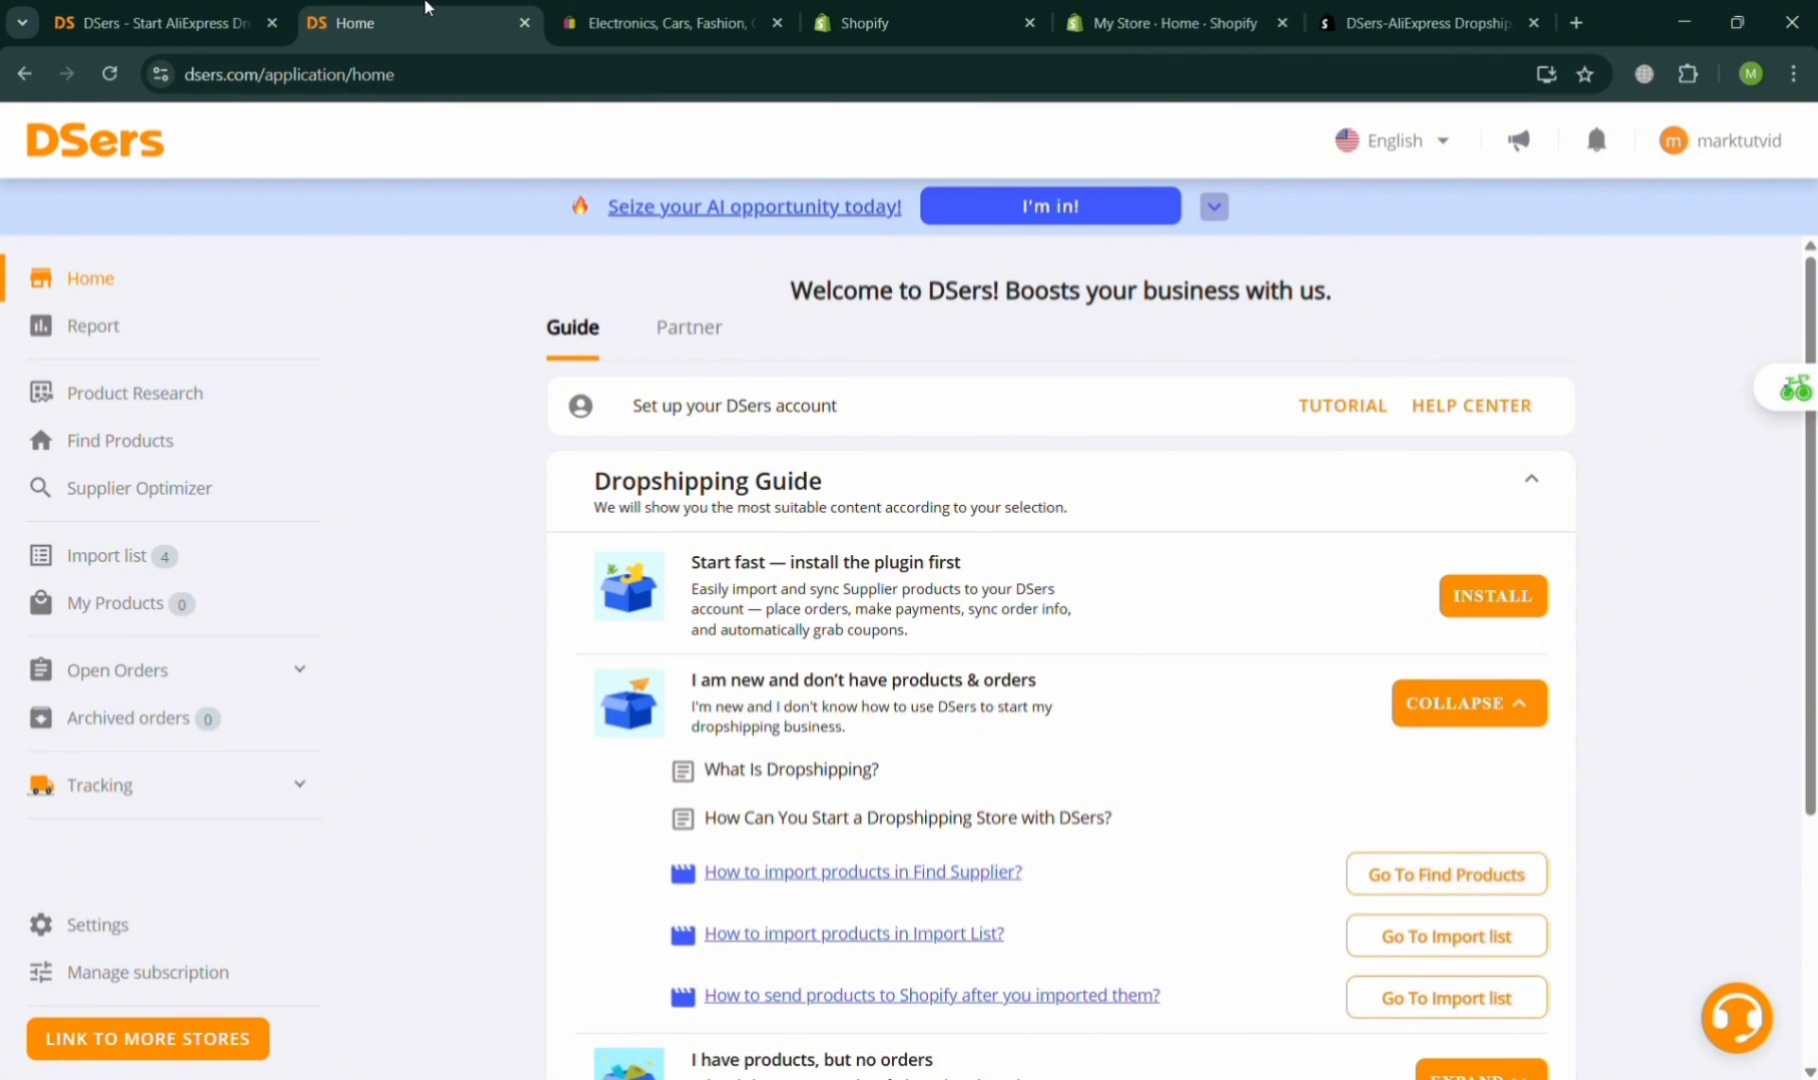
click(225, 8)
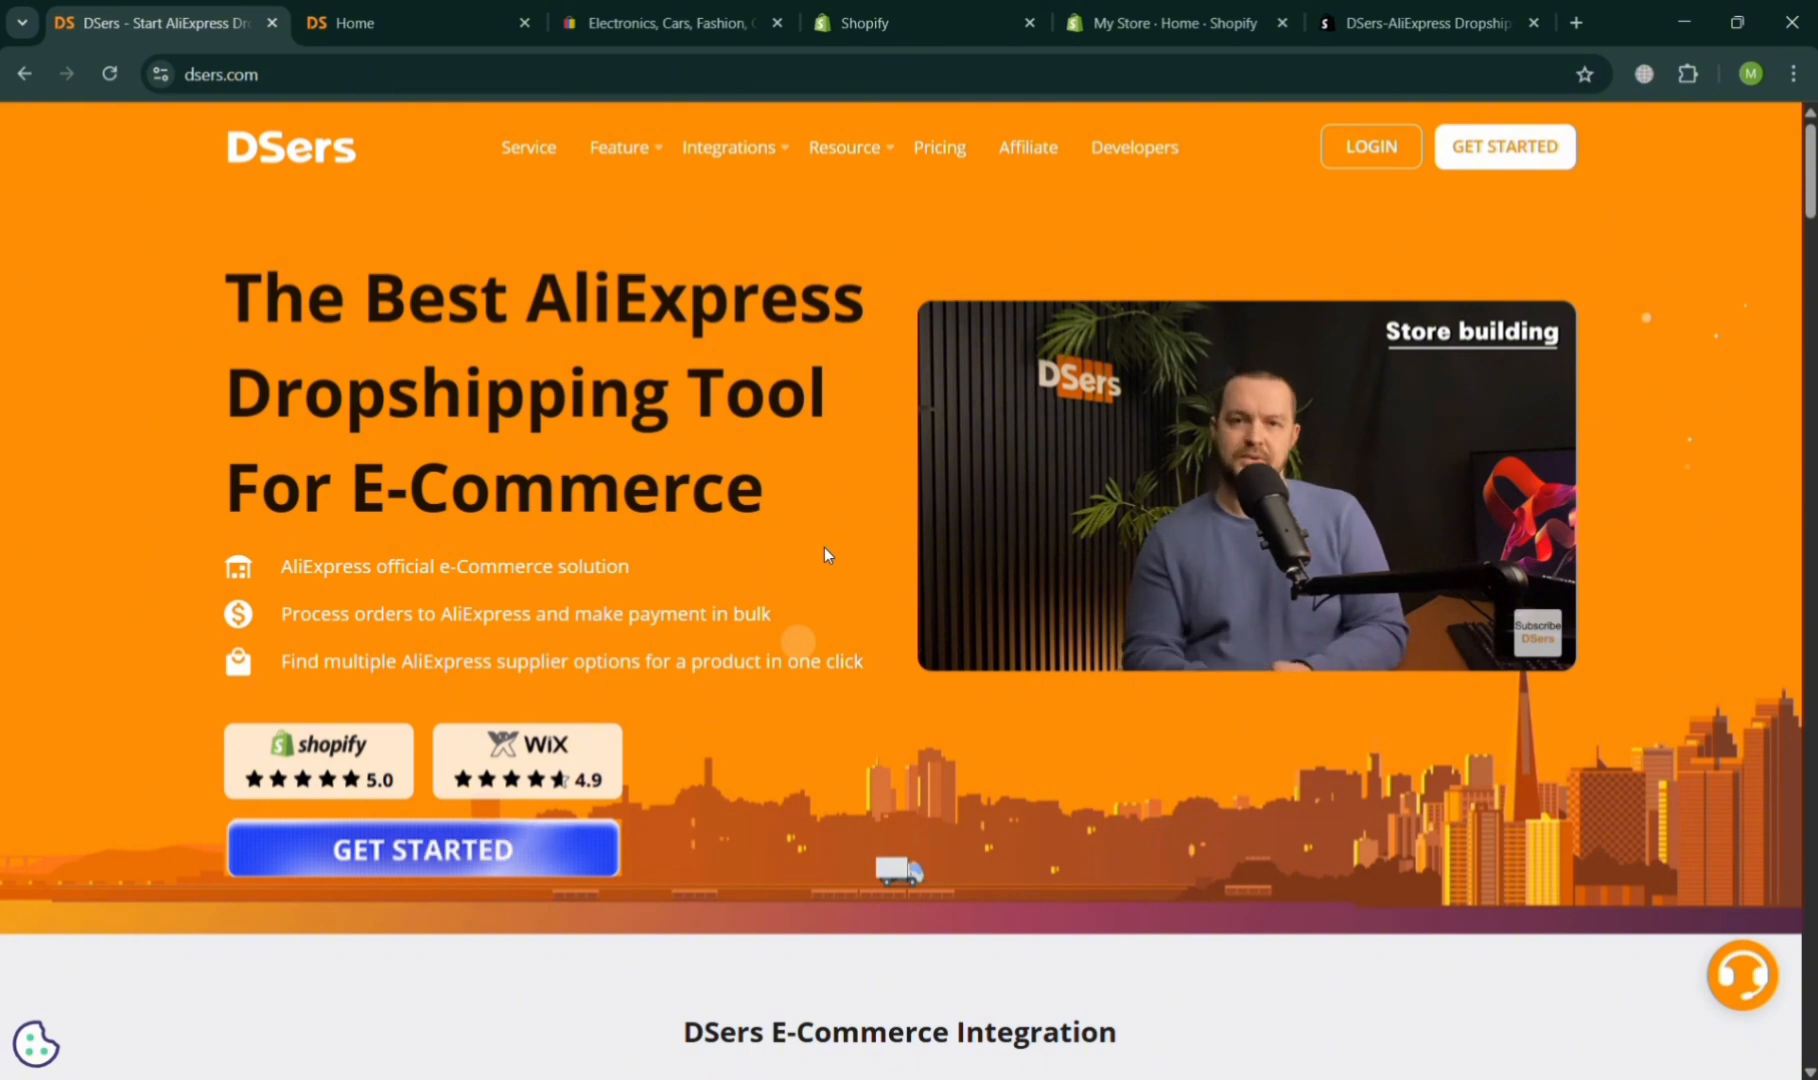
click(958, 18)
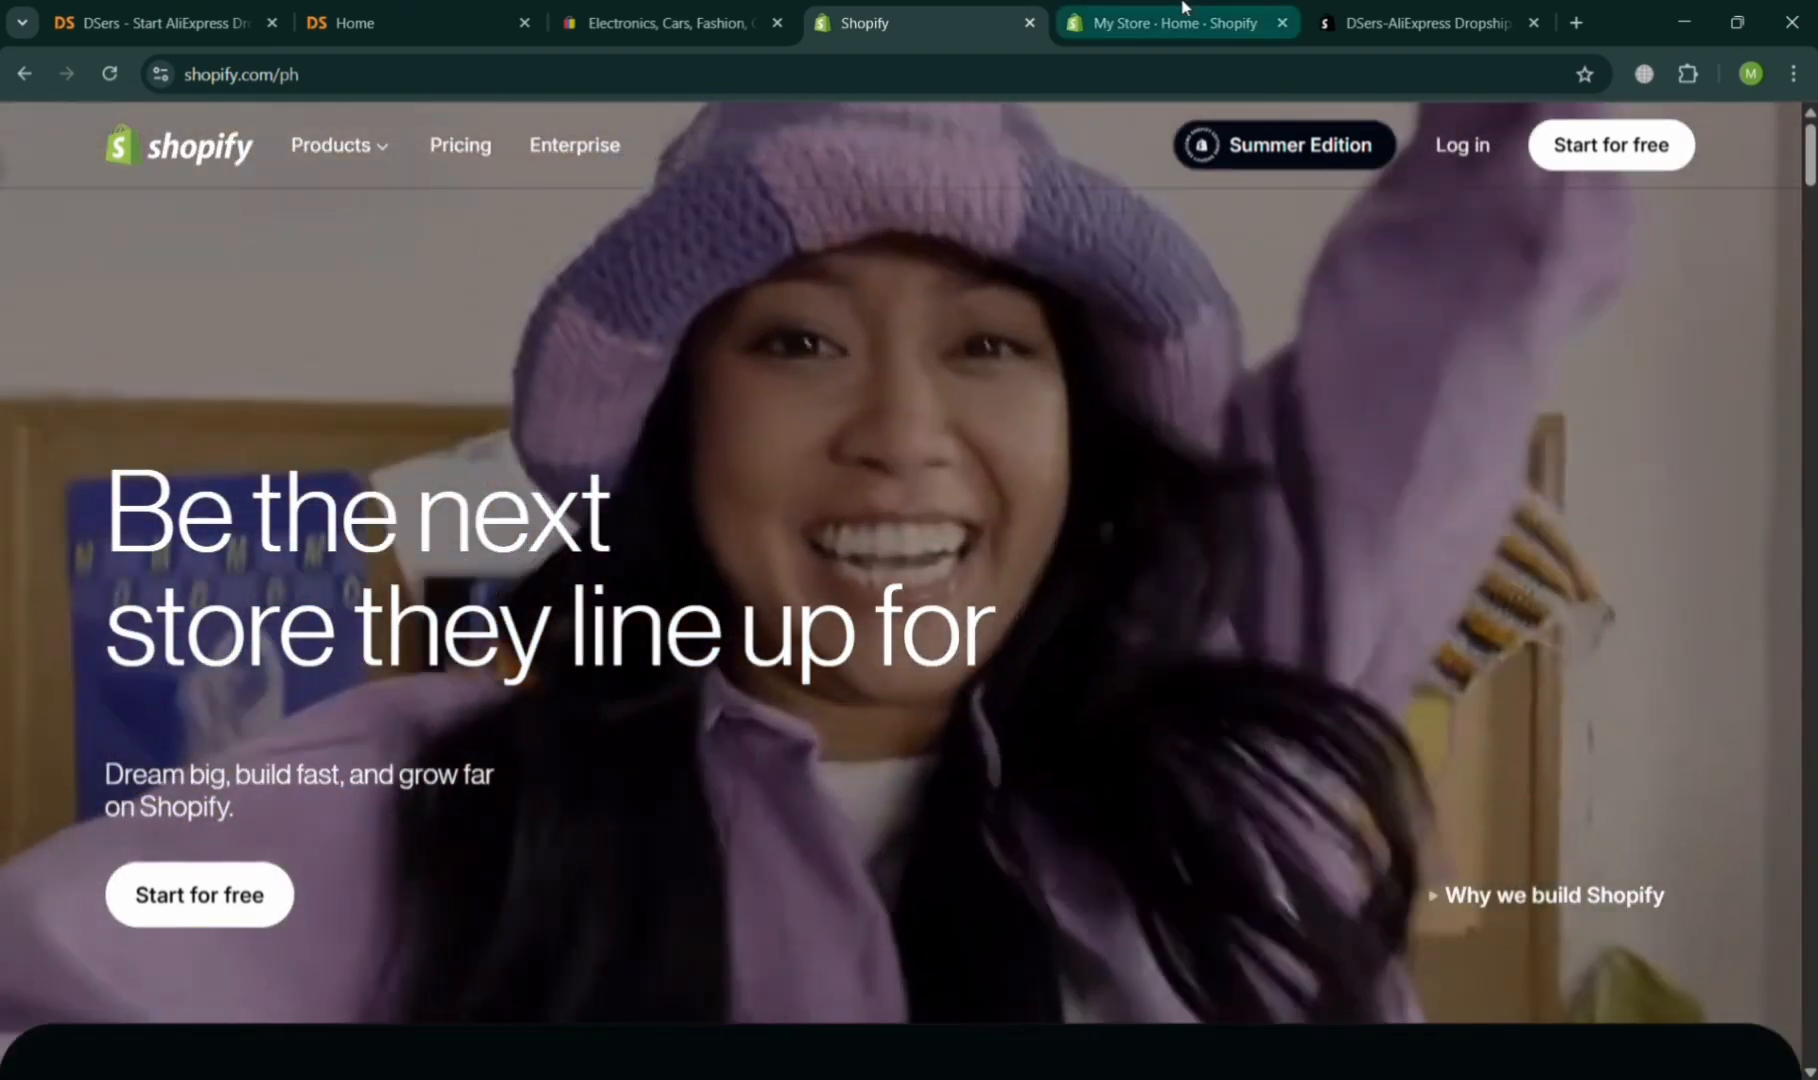
click(1183, 10)
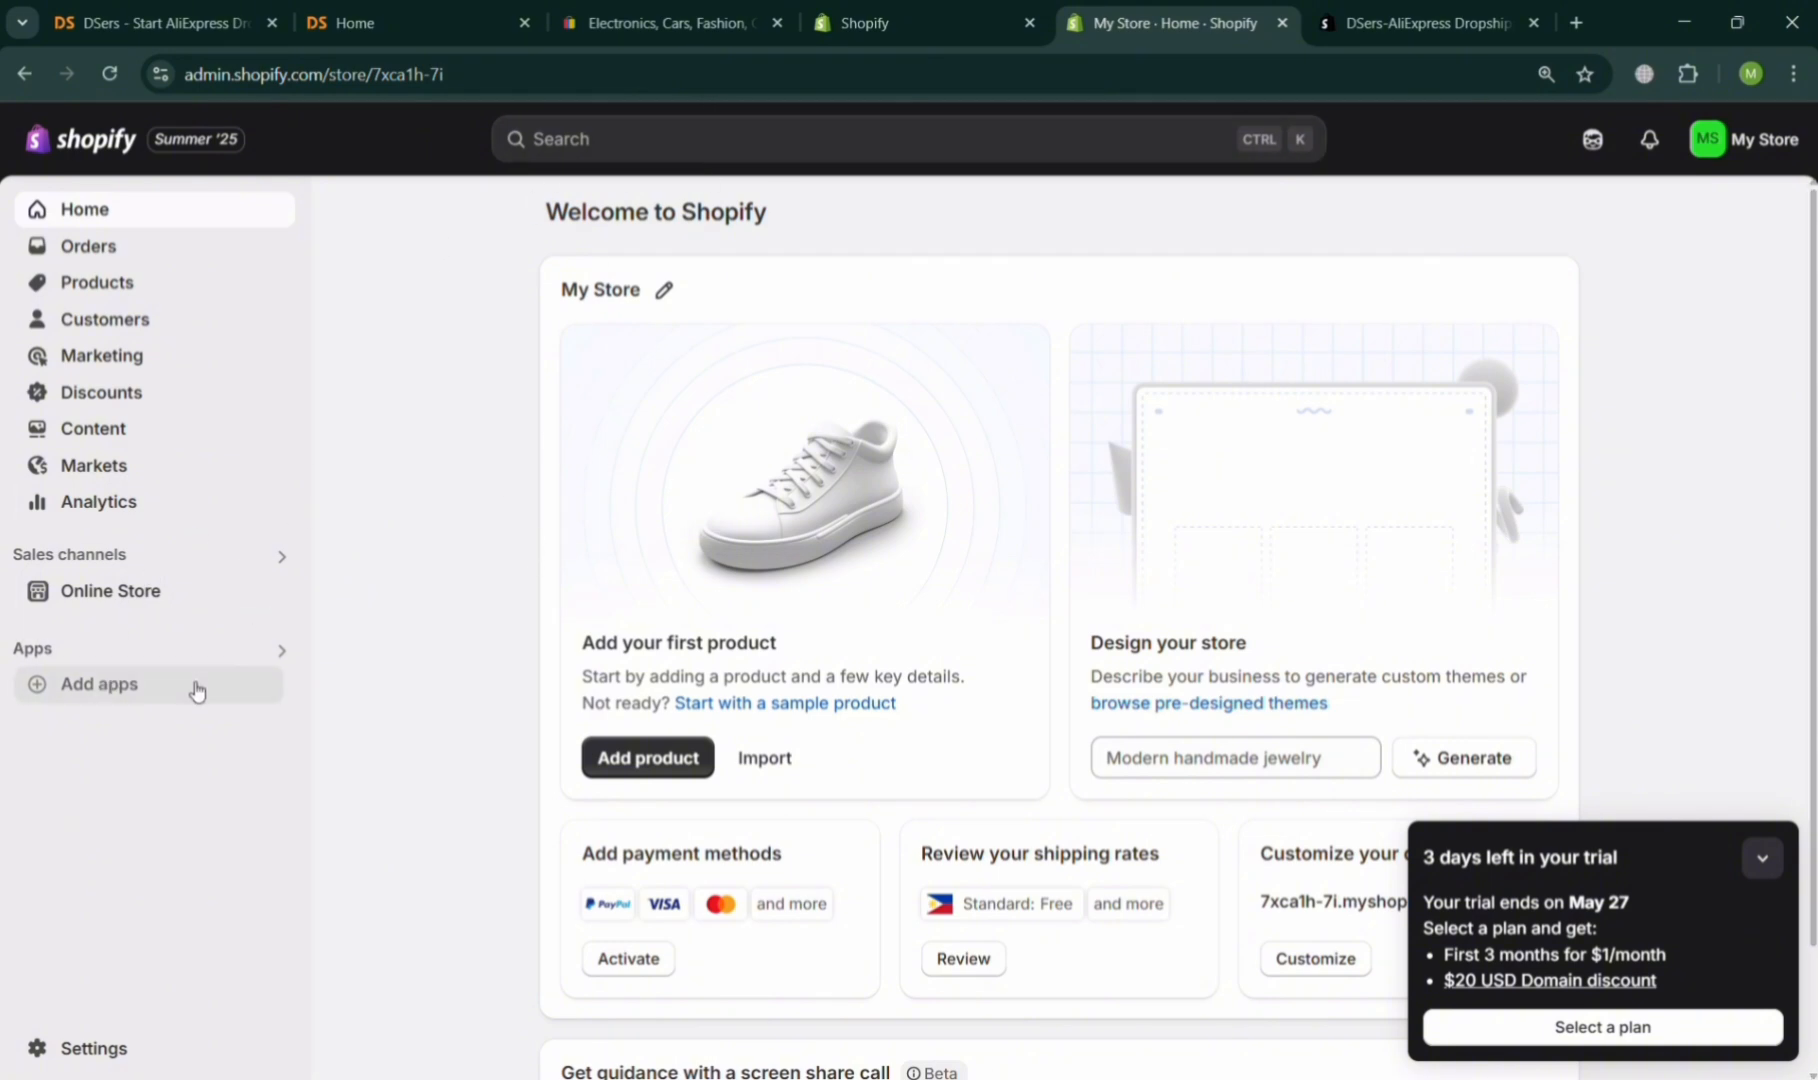
Try to search the store admin for dsers, and close the settings page that opens.
click(746, 145)
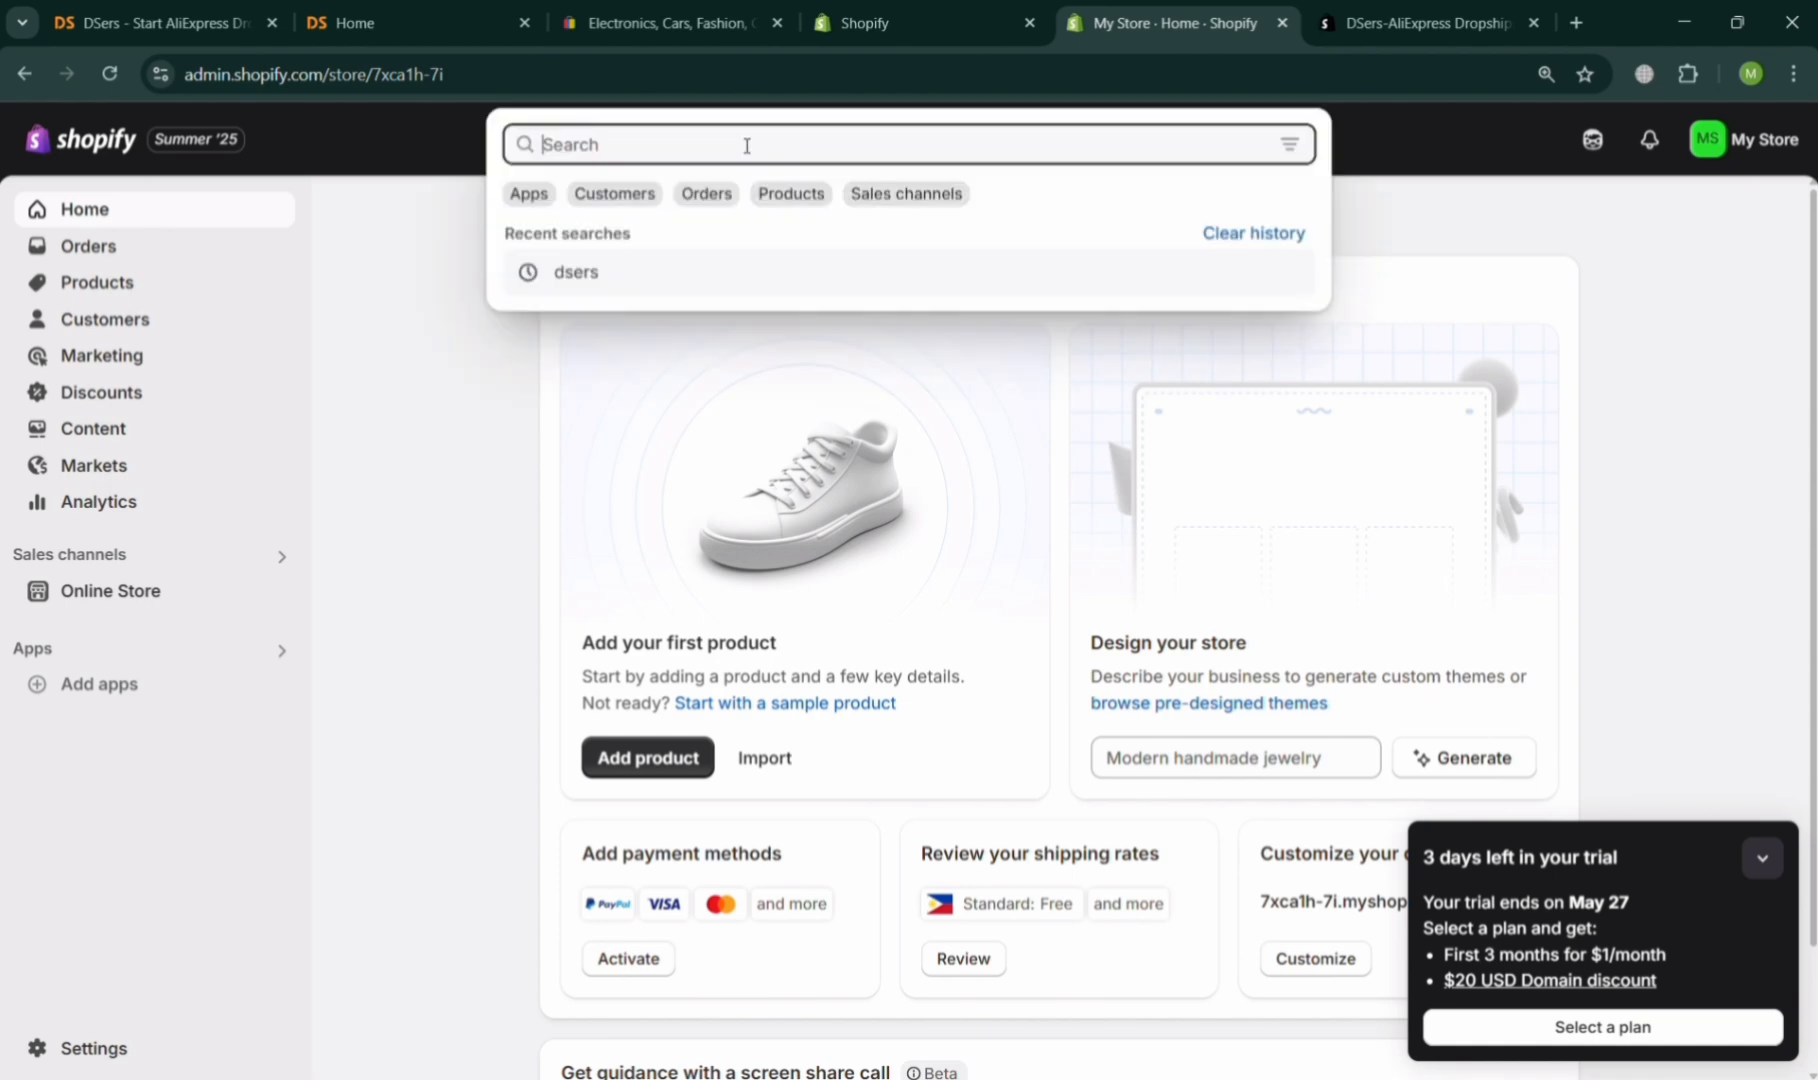
text(d)
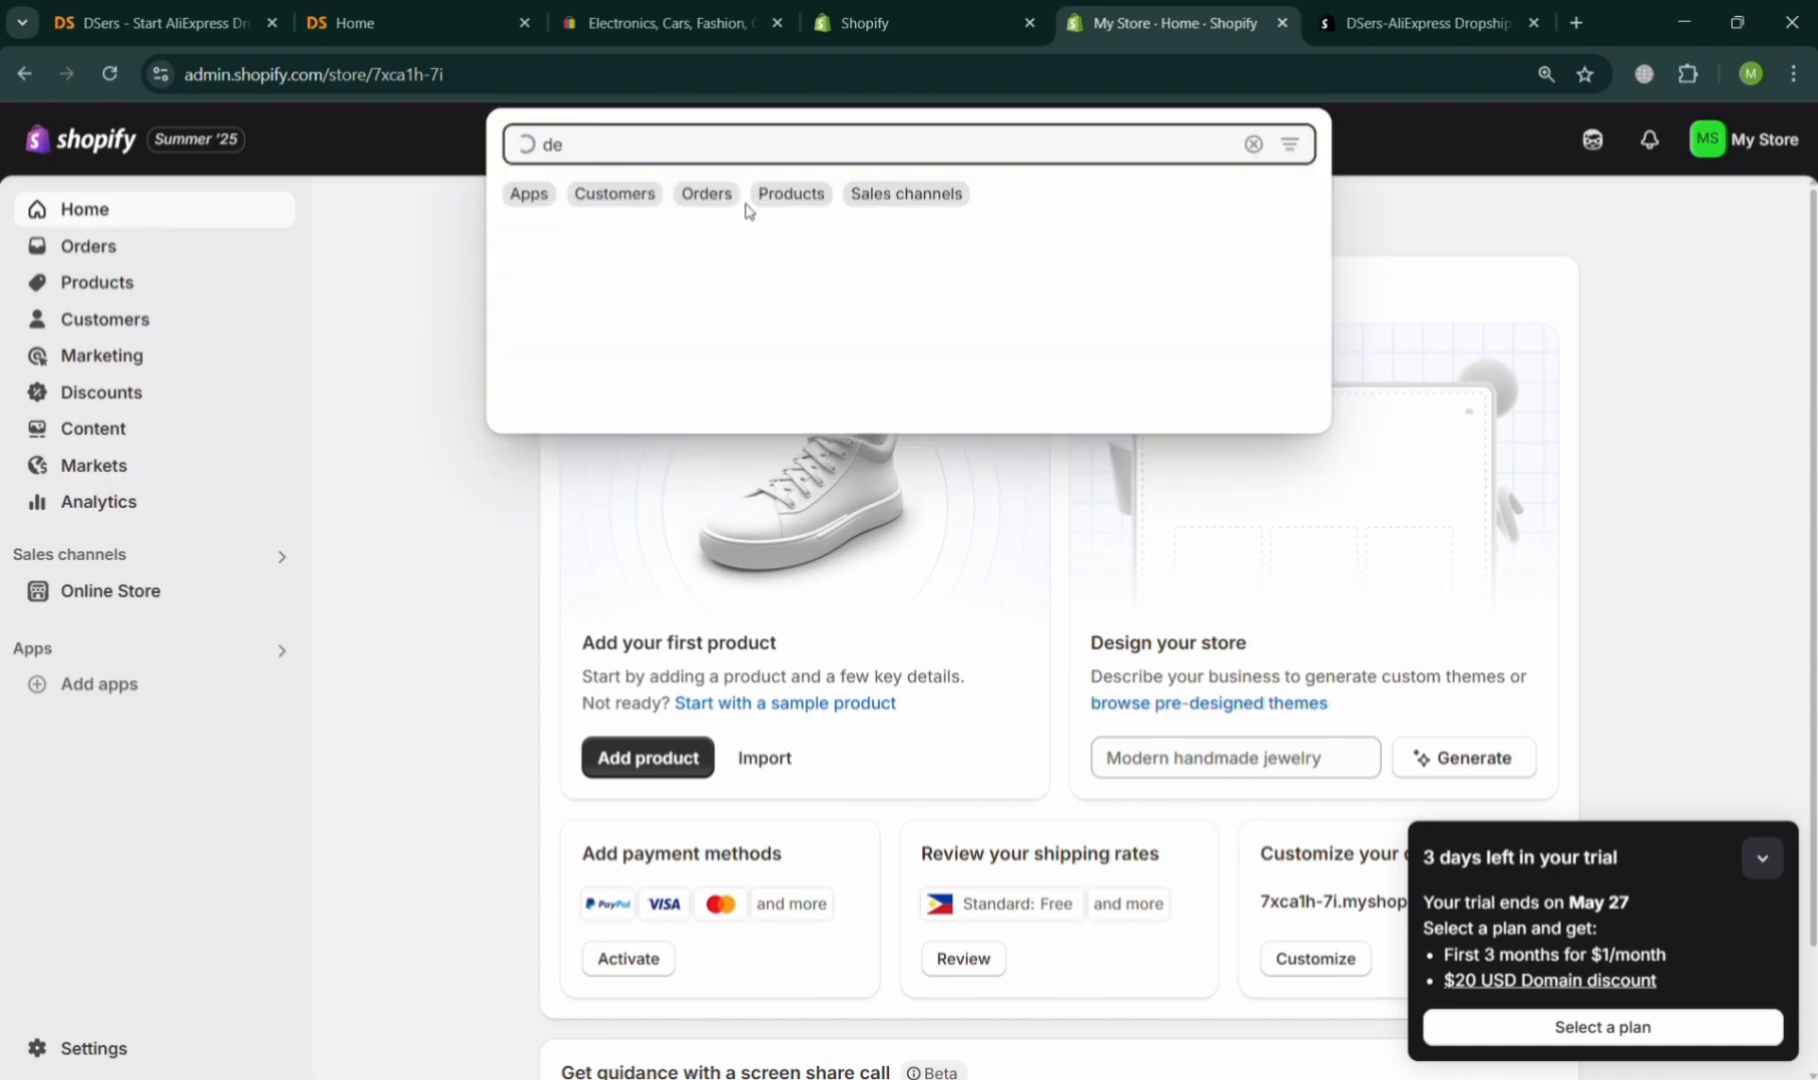
text(e)
key(BackSpace)
text(sers)
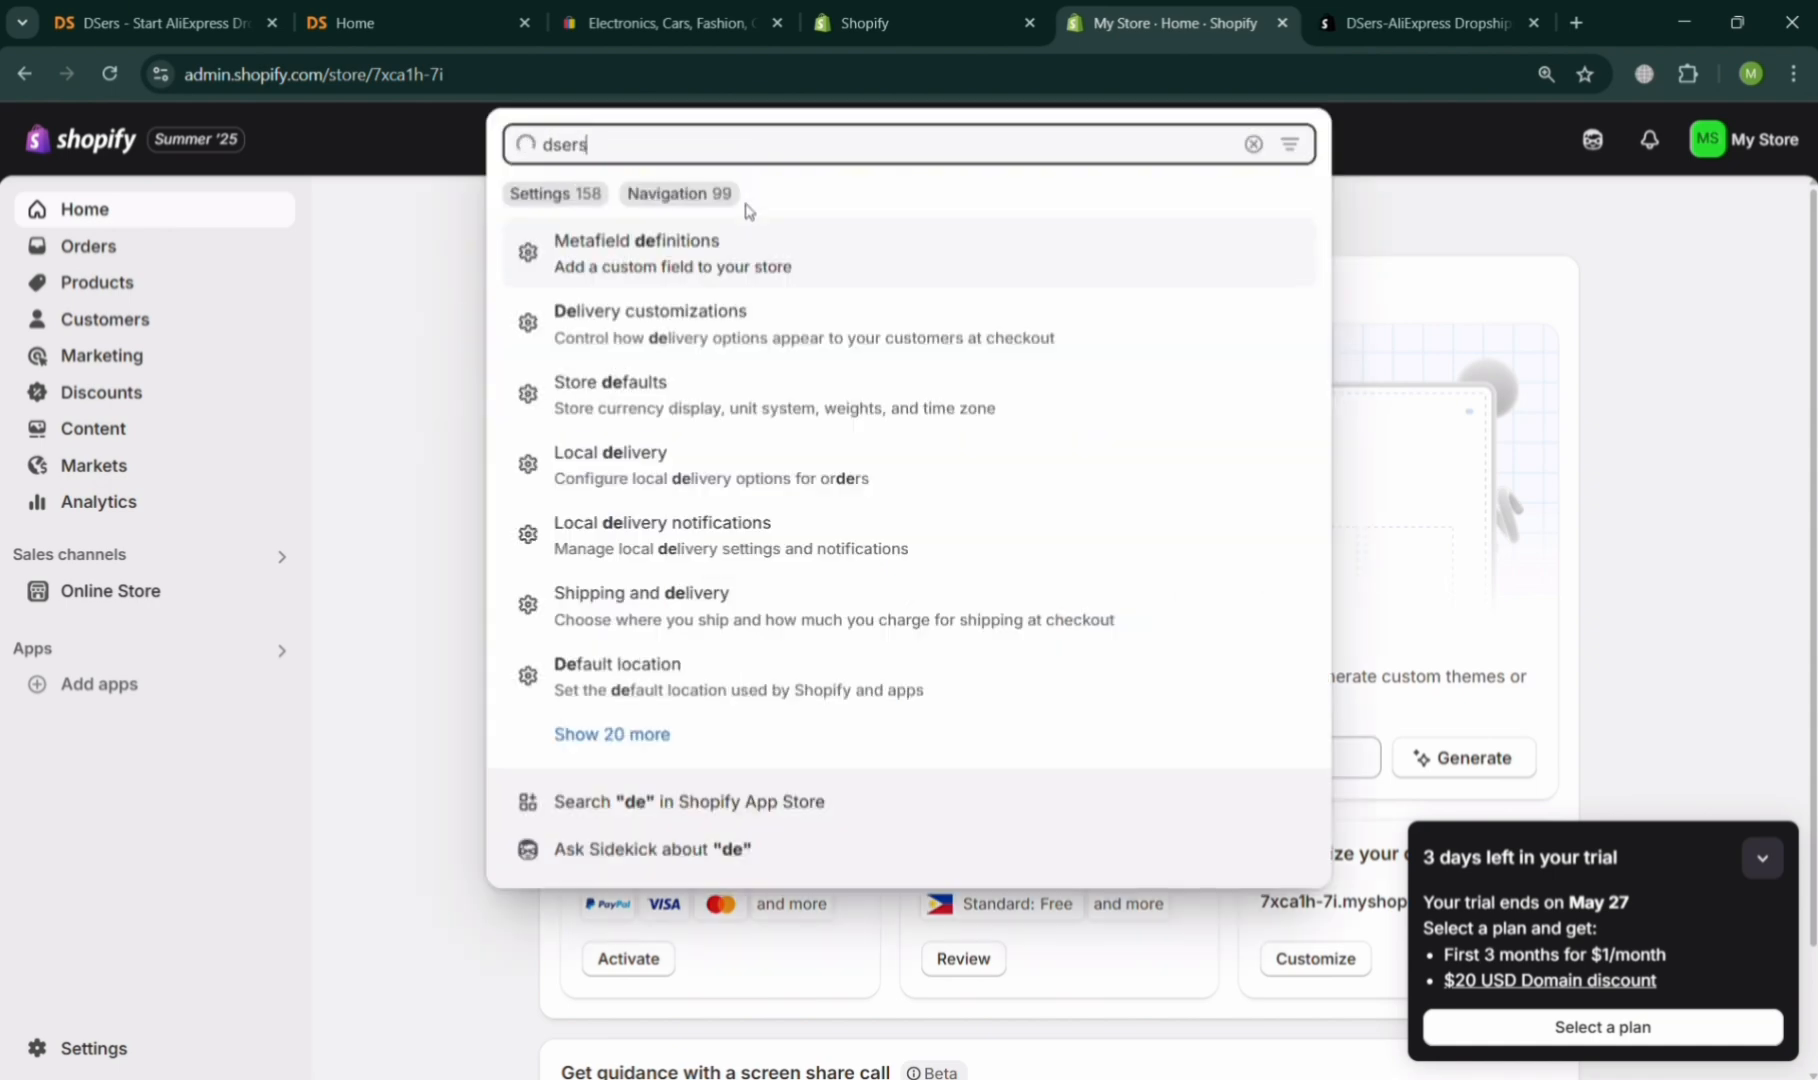
key(Return)
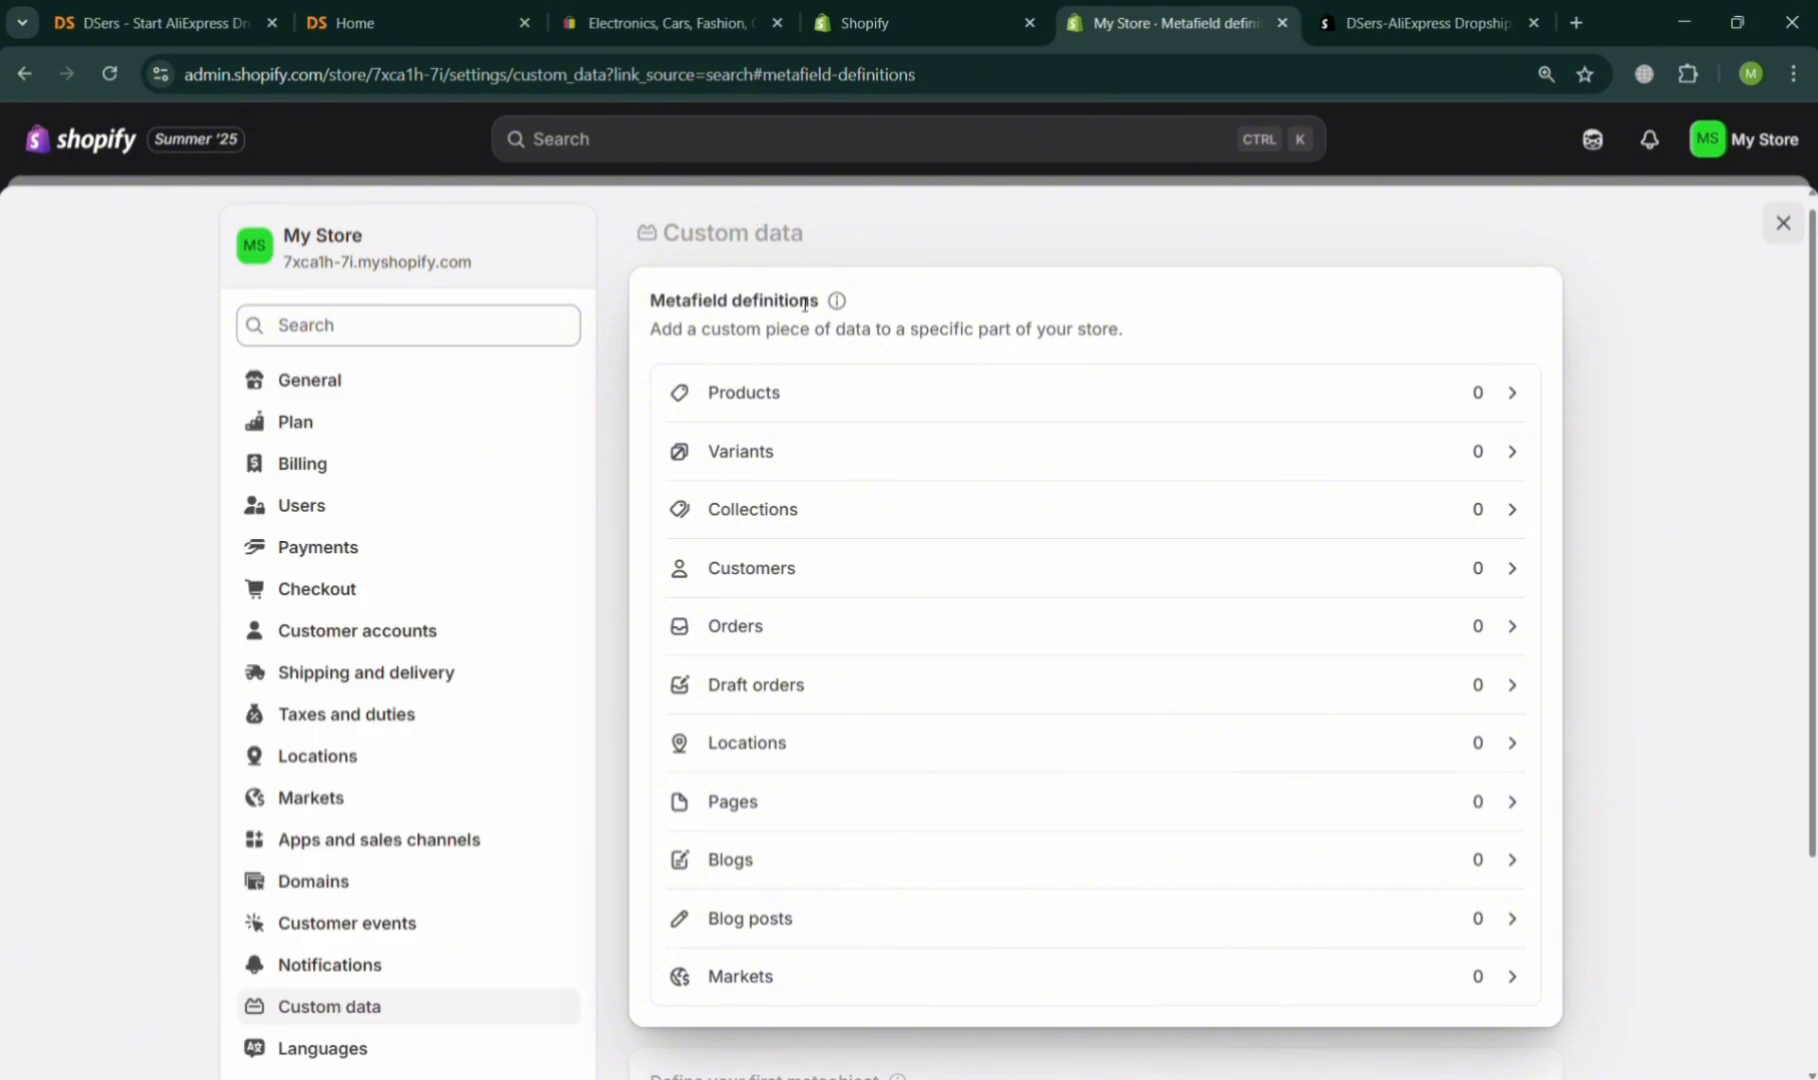
click(1781, 223)
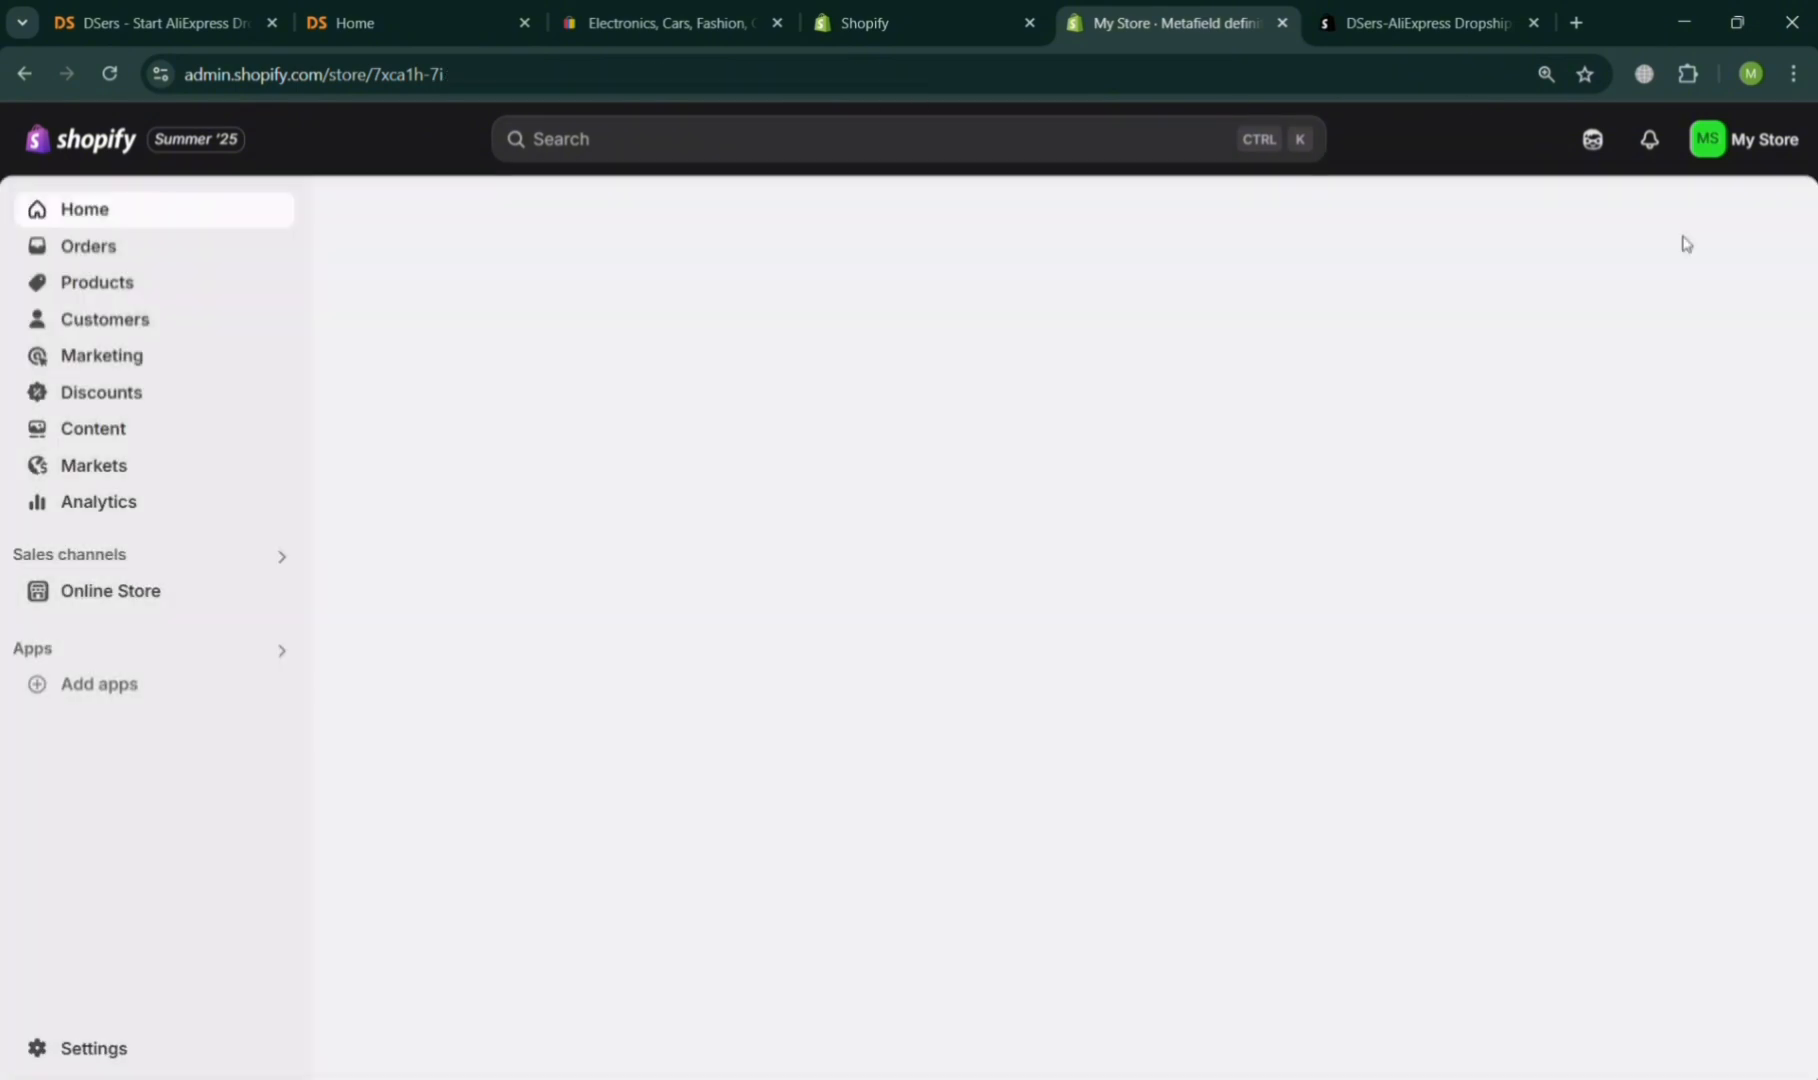
Search the admin again for dsers and open the DSers-AliExpress Dropshipping app.
click(834, 137)
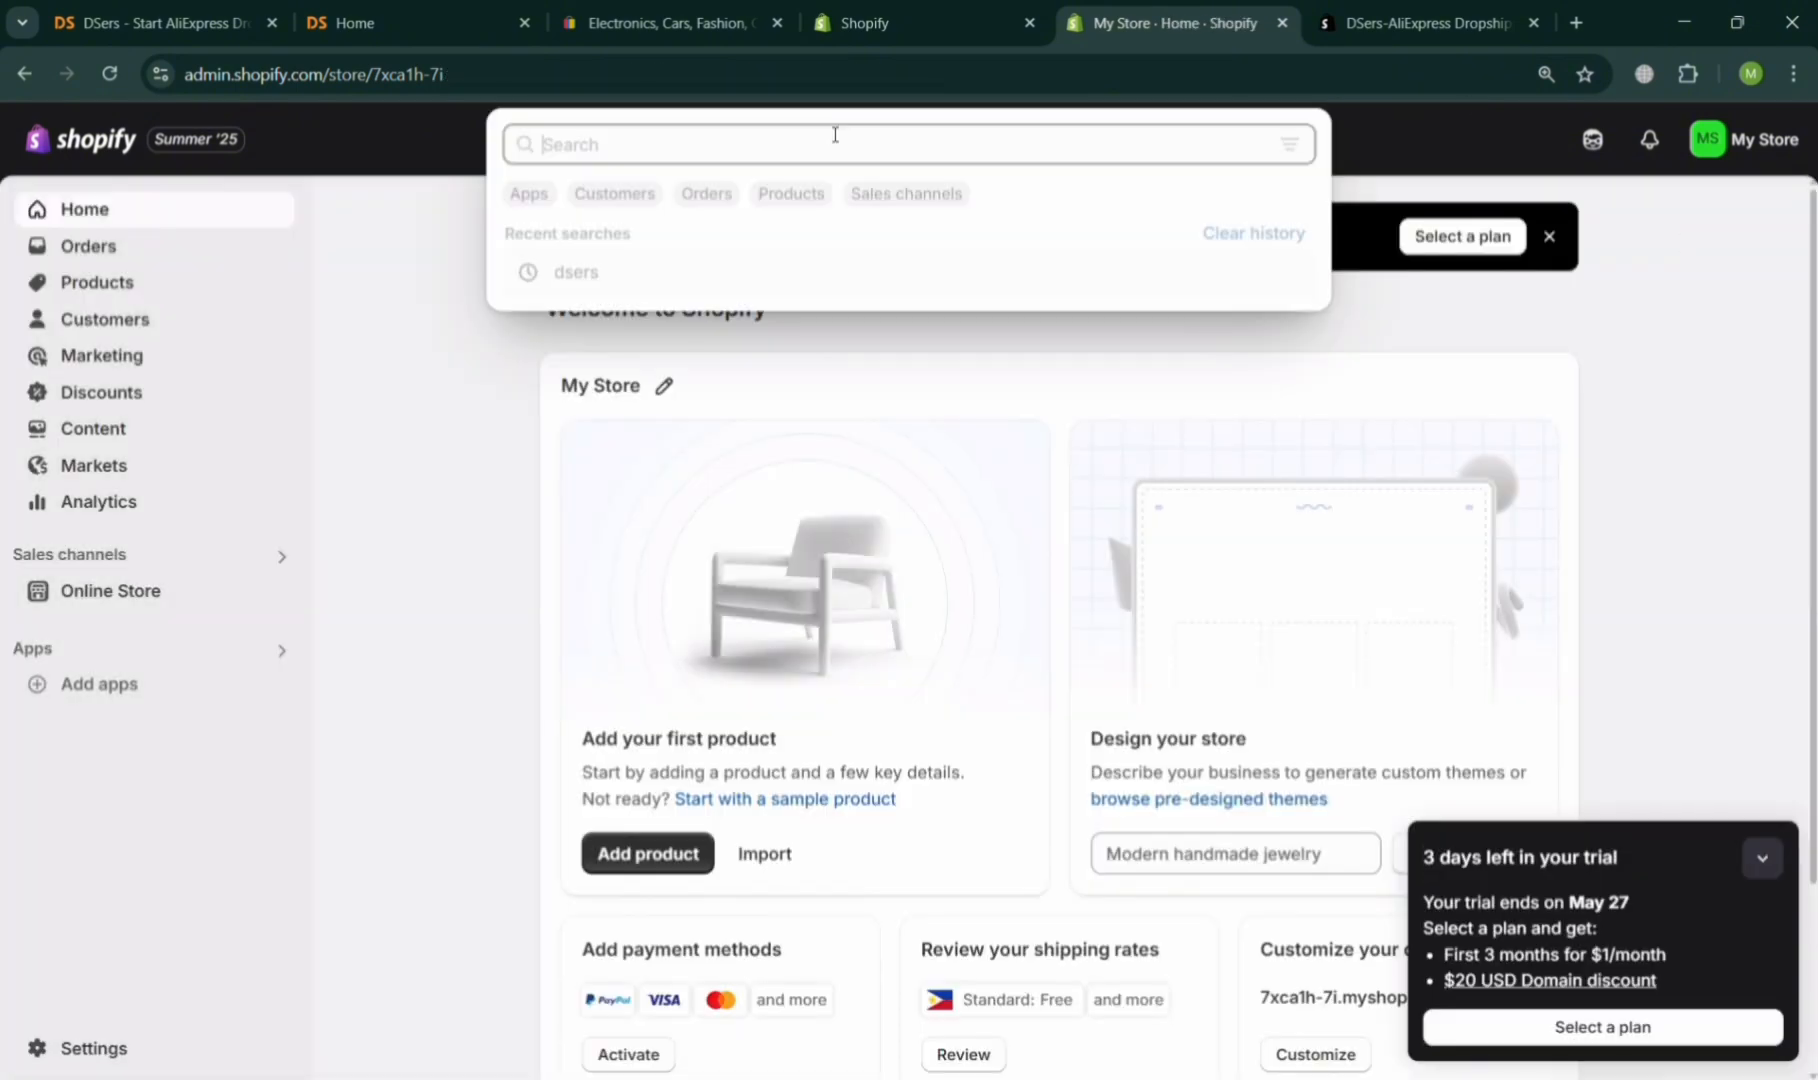
click(655, 291)
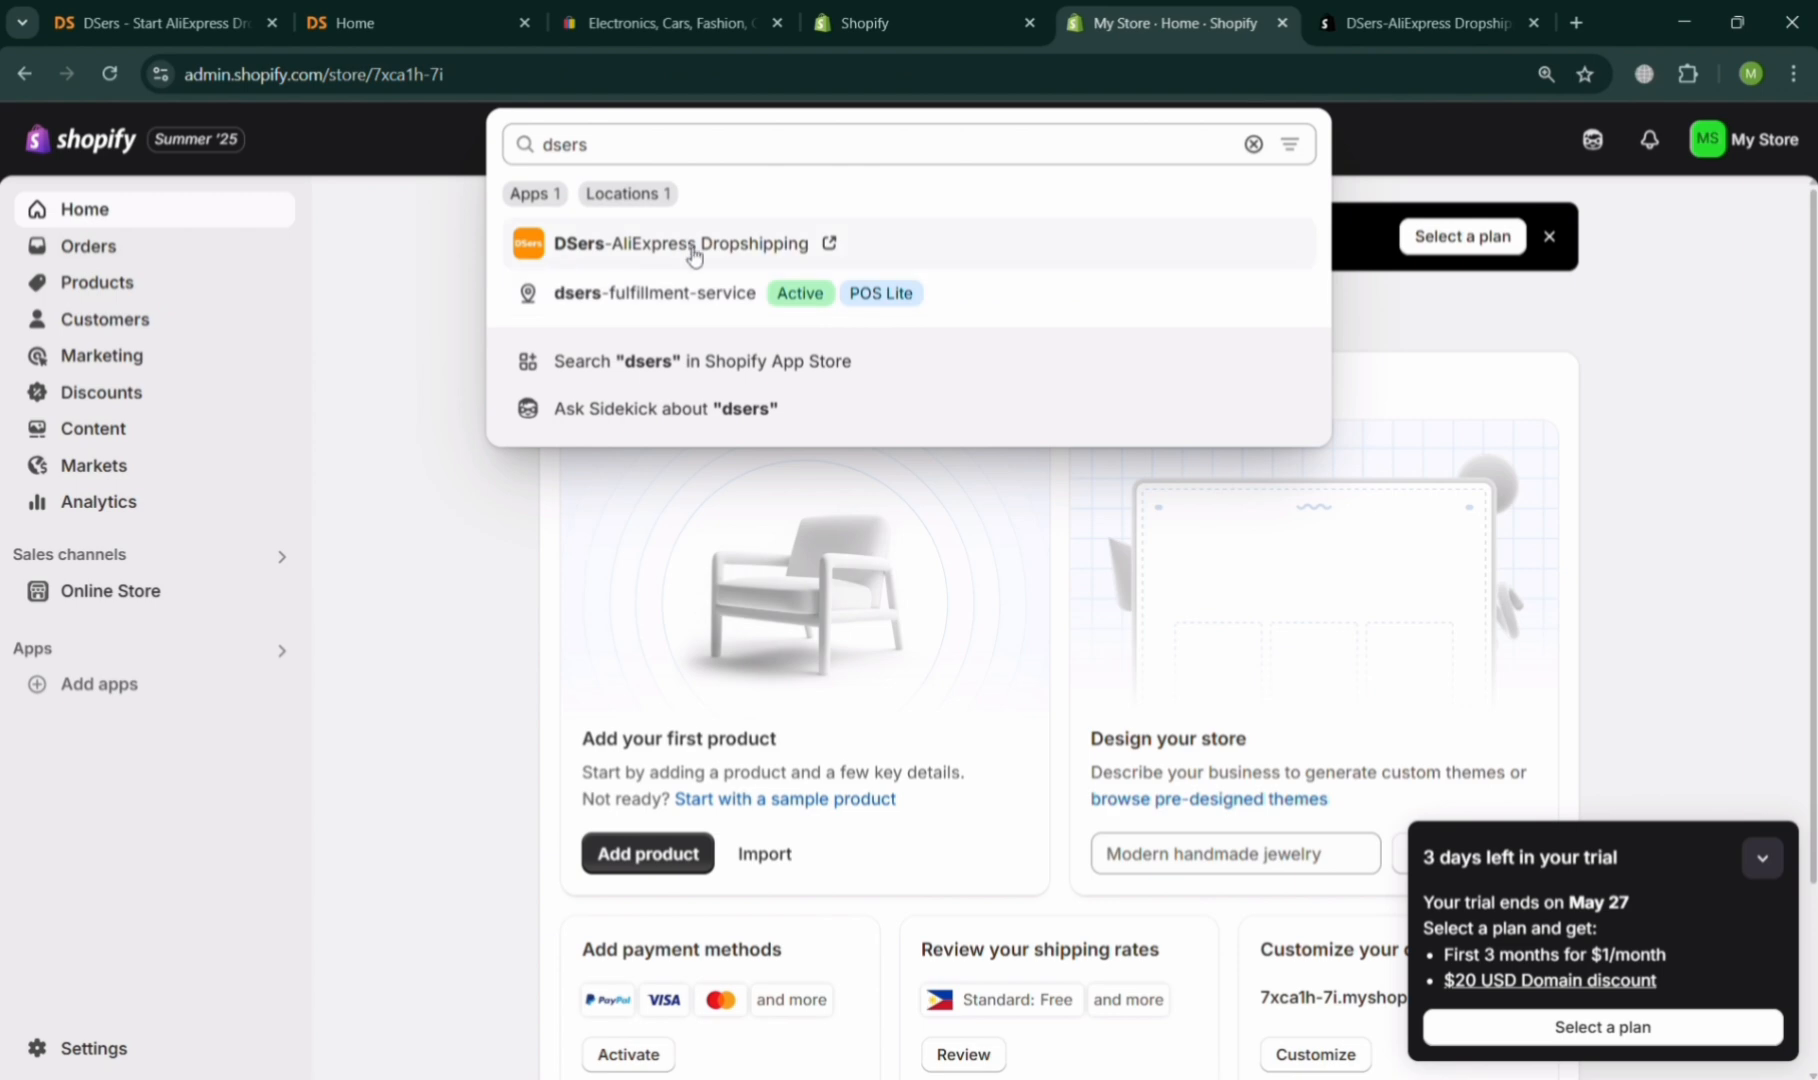
click(688, 250)
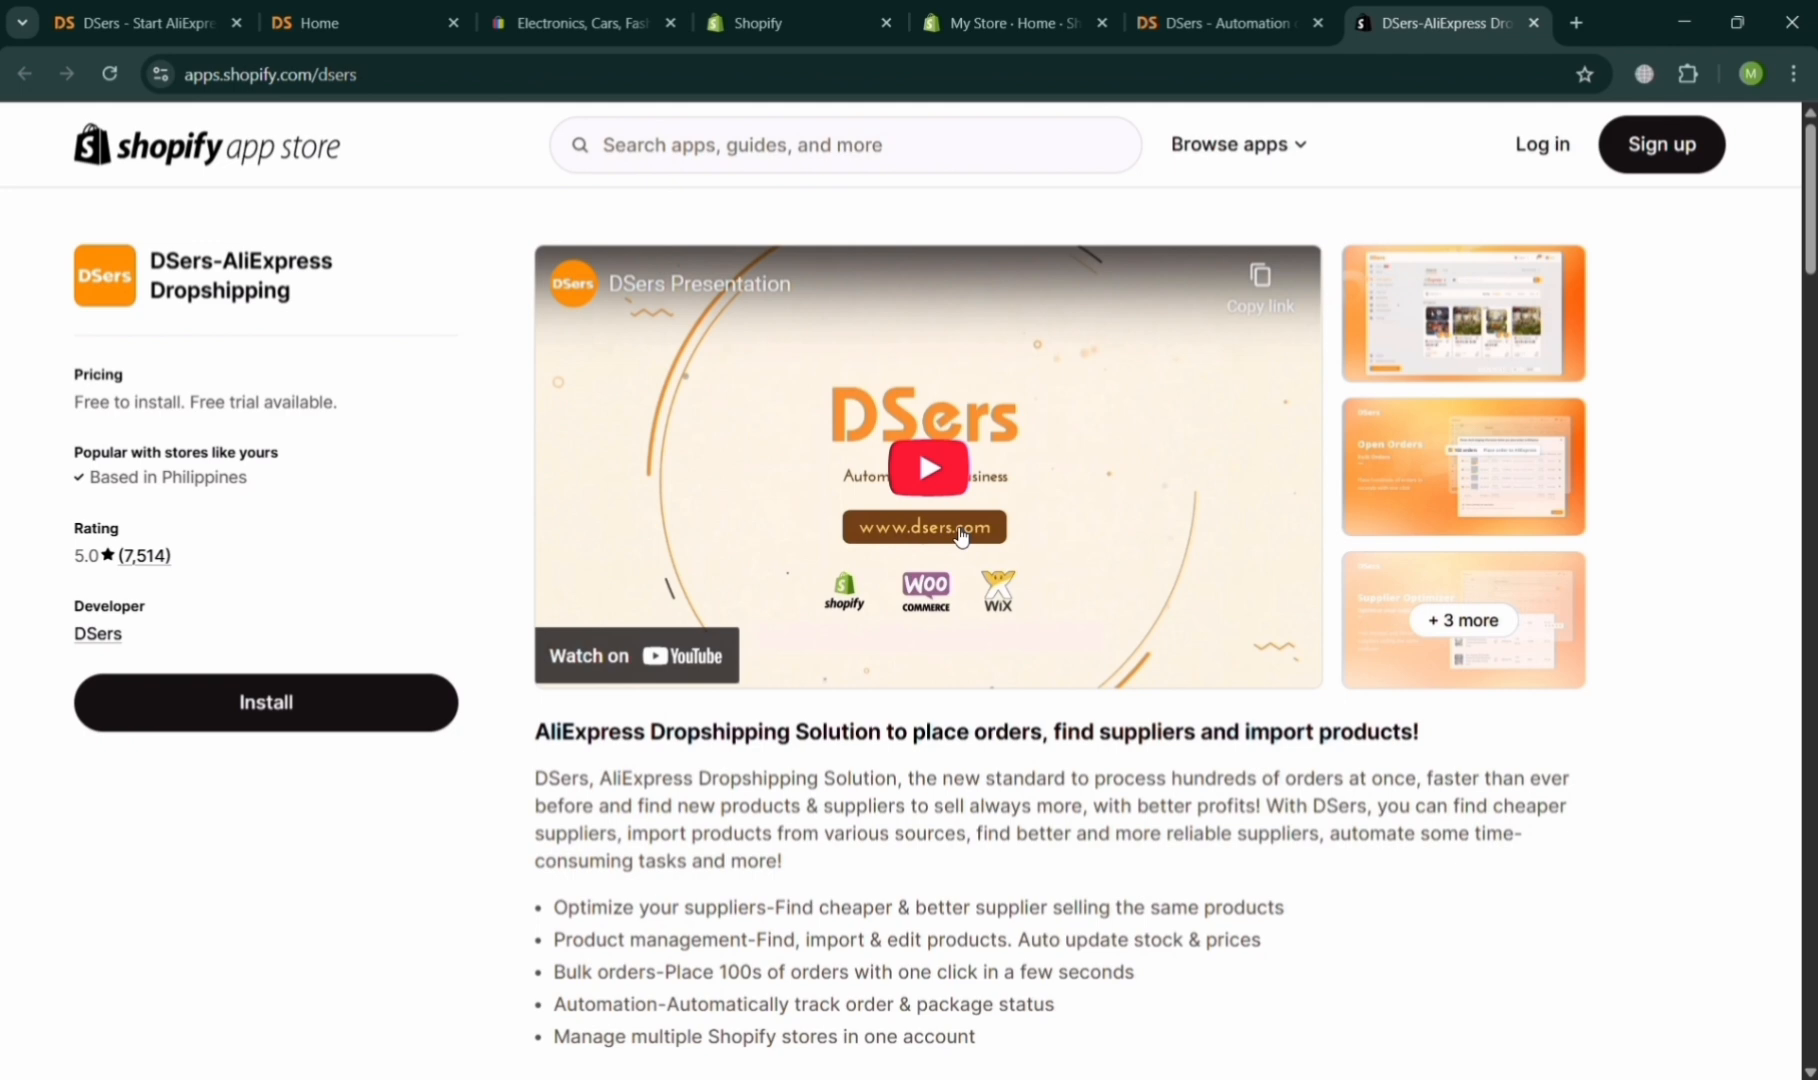
Open the DSers app tab's Home page, then close that tab.
click(1186, 6)
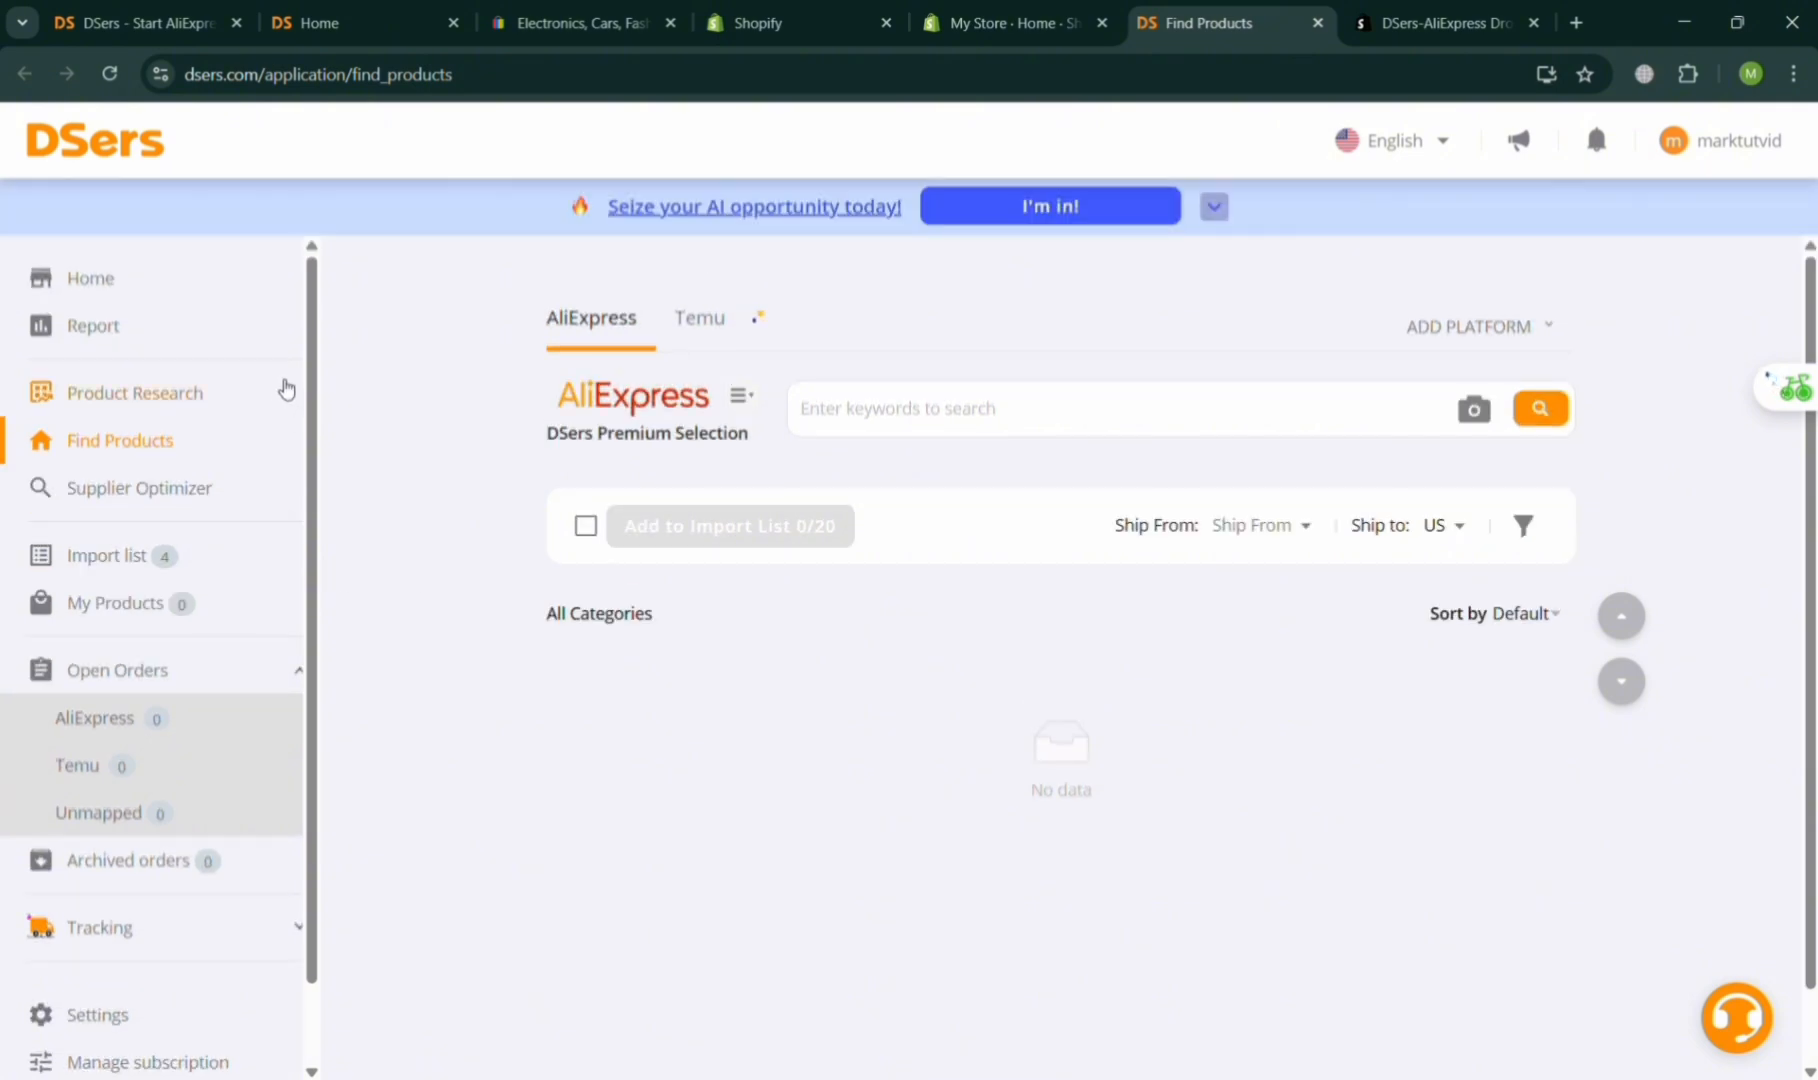
click(151, 291)
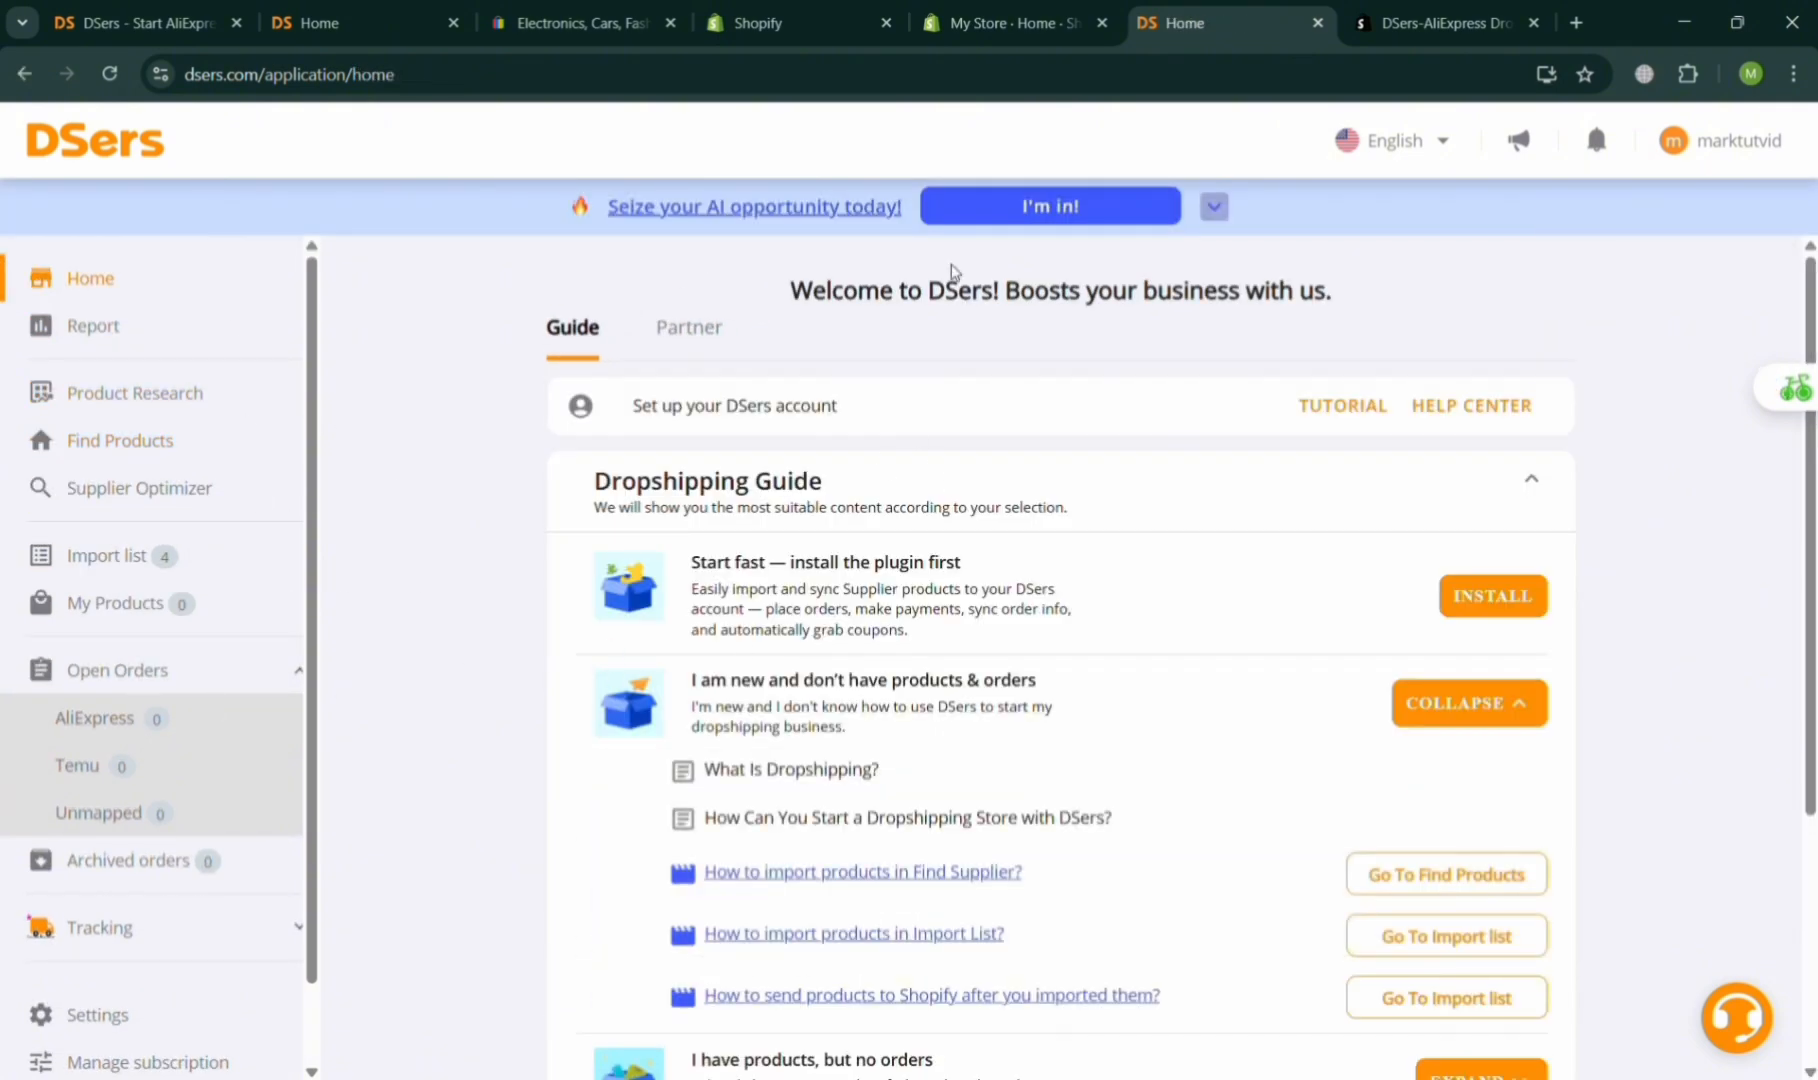
click(1316, 22)
Scroll the DSers home guide and open the Find Products catalog.
click(287, 10)
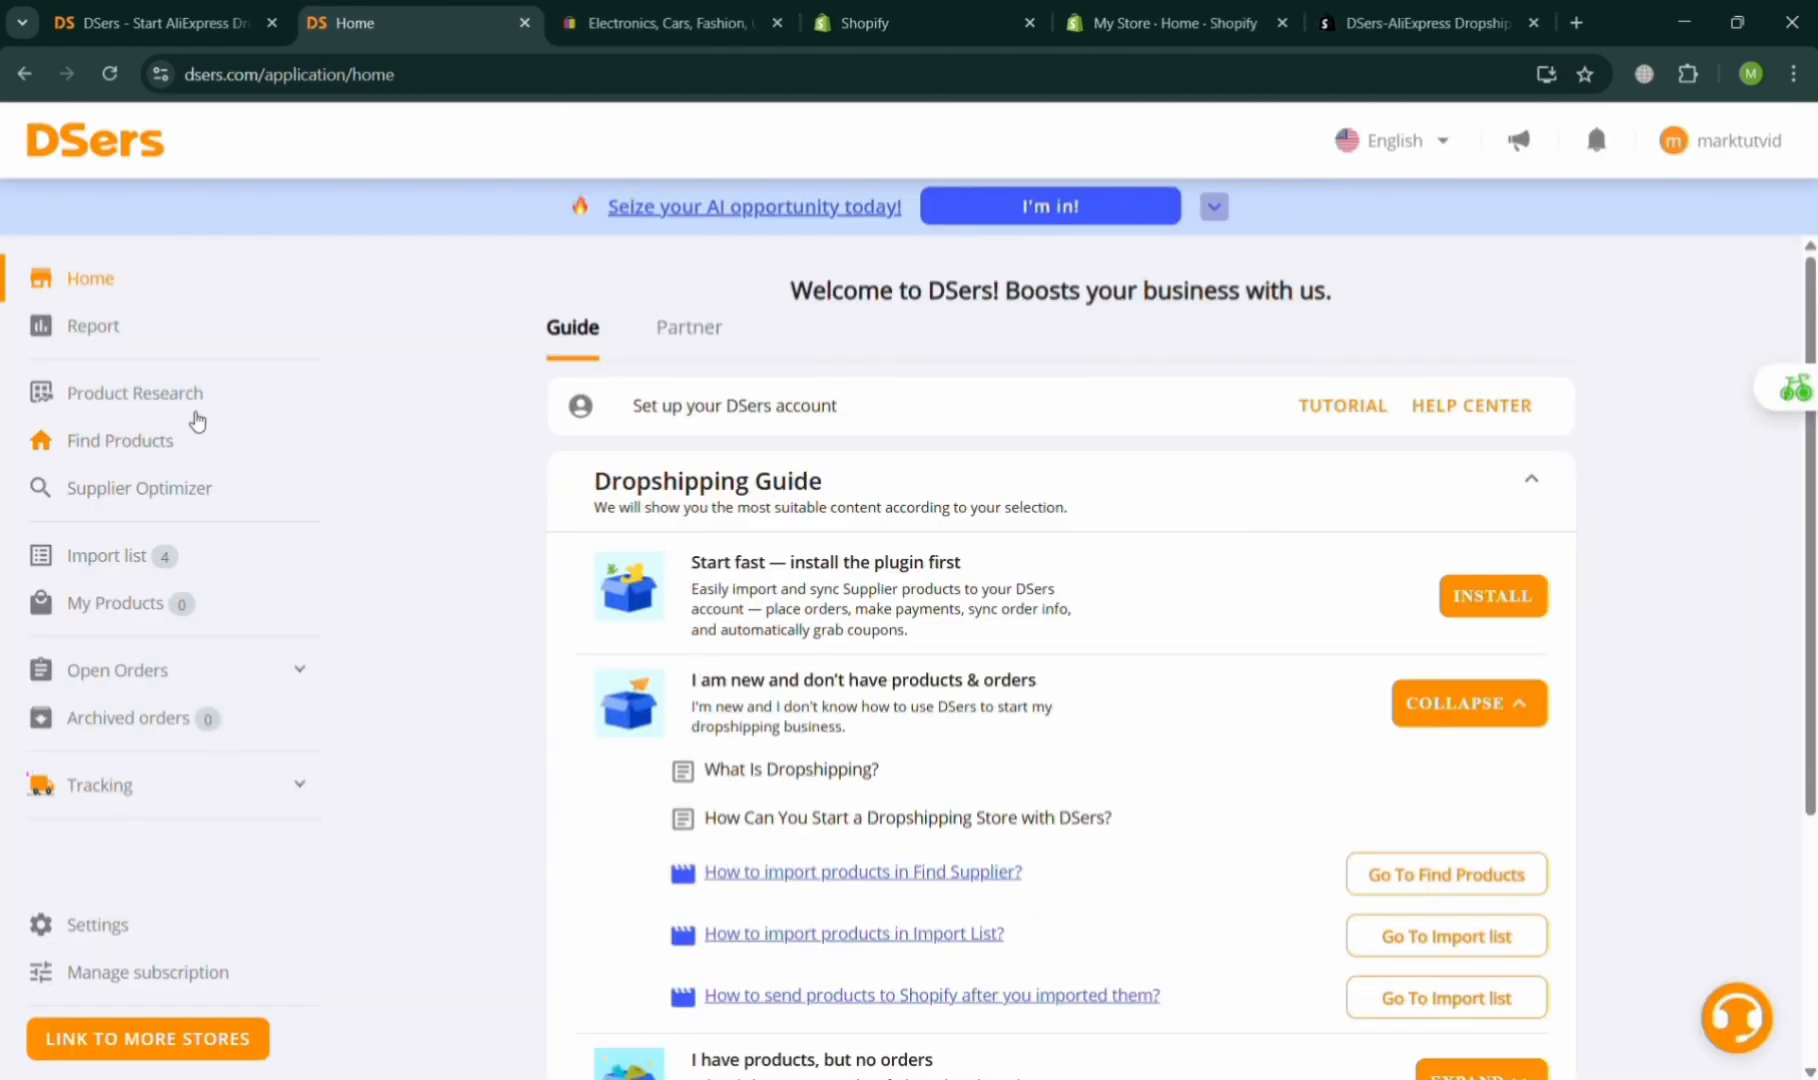
scroll(905, 833, down, 4)
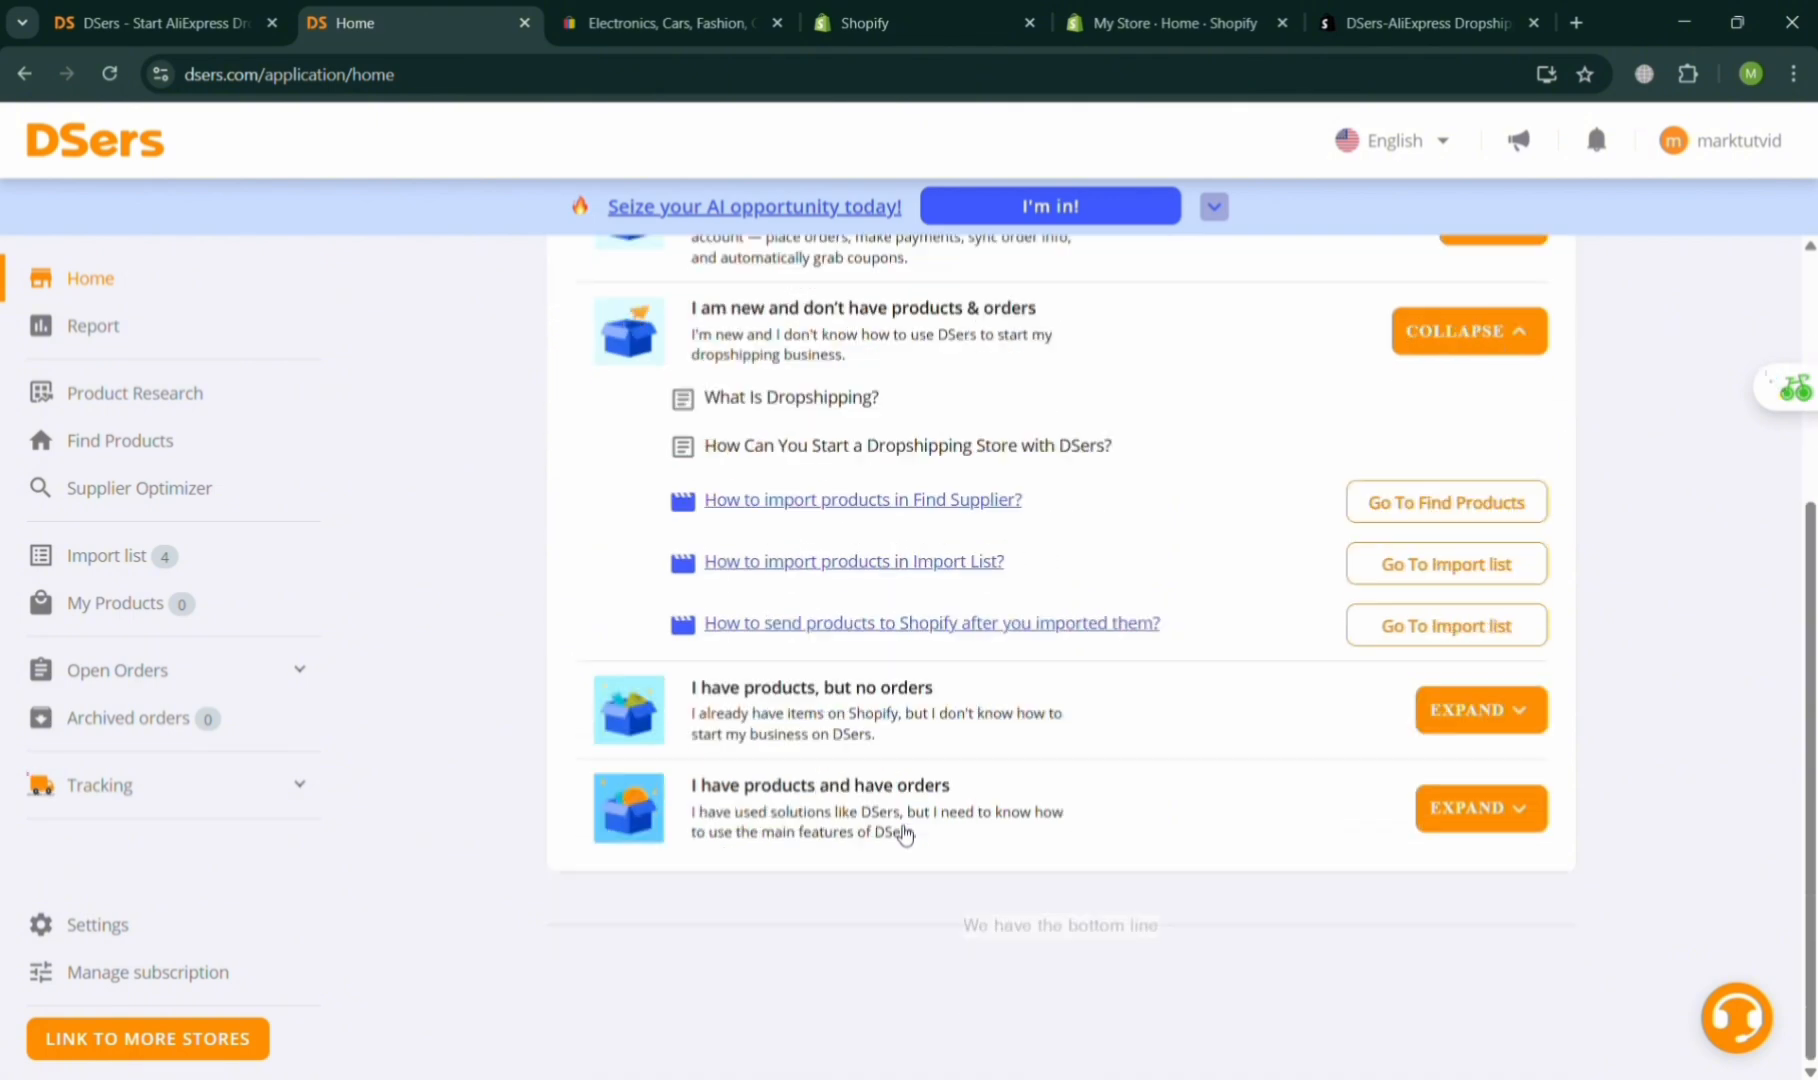
scroll(900, 833, up, 4)
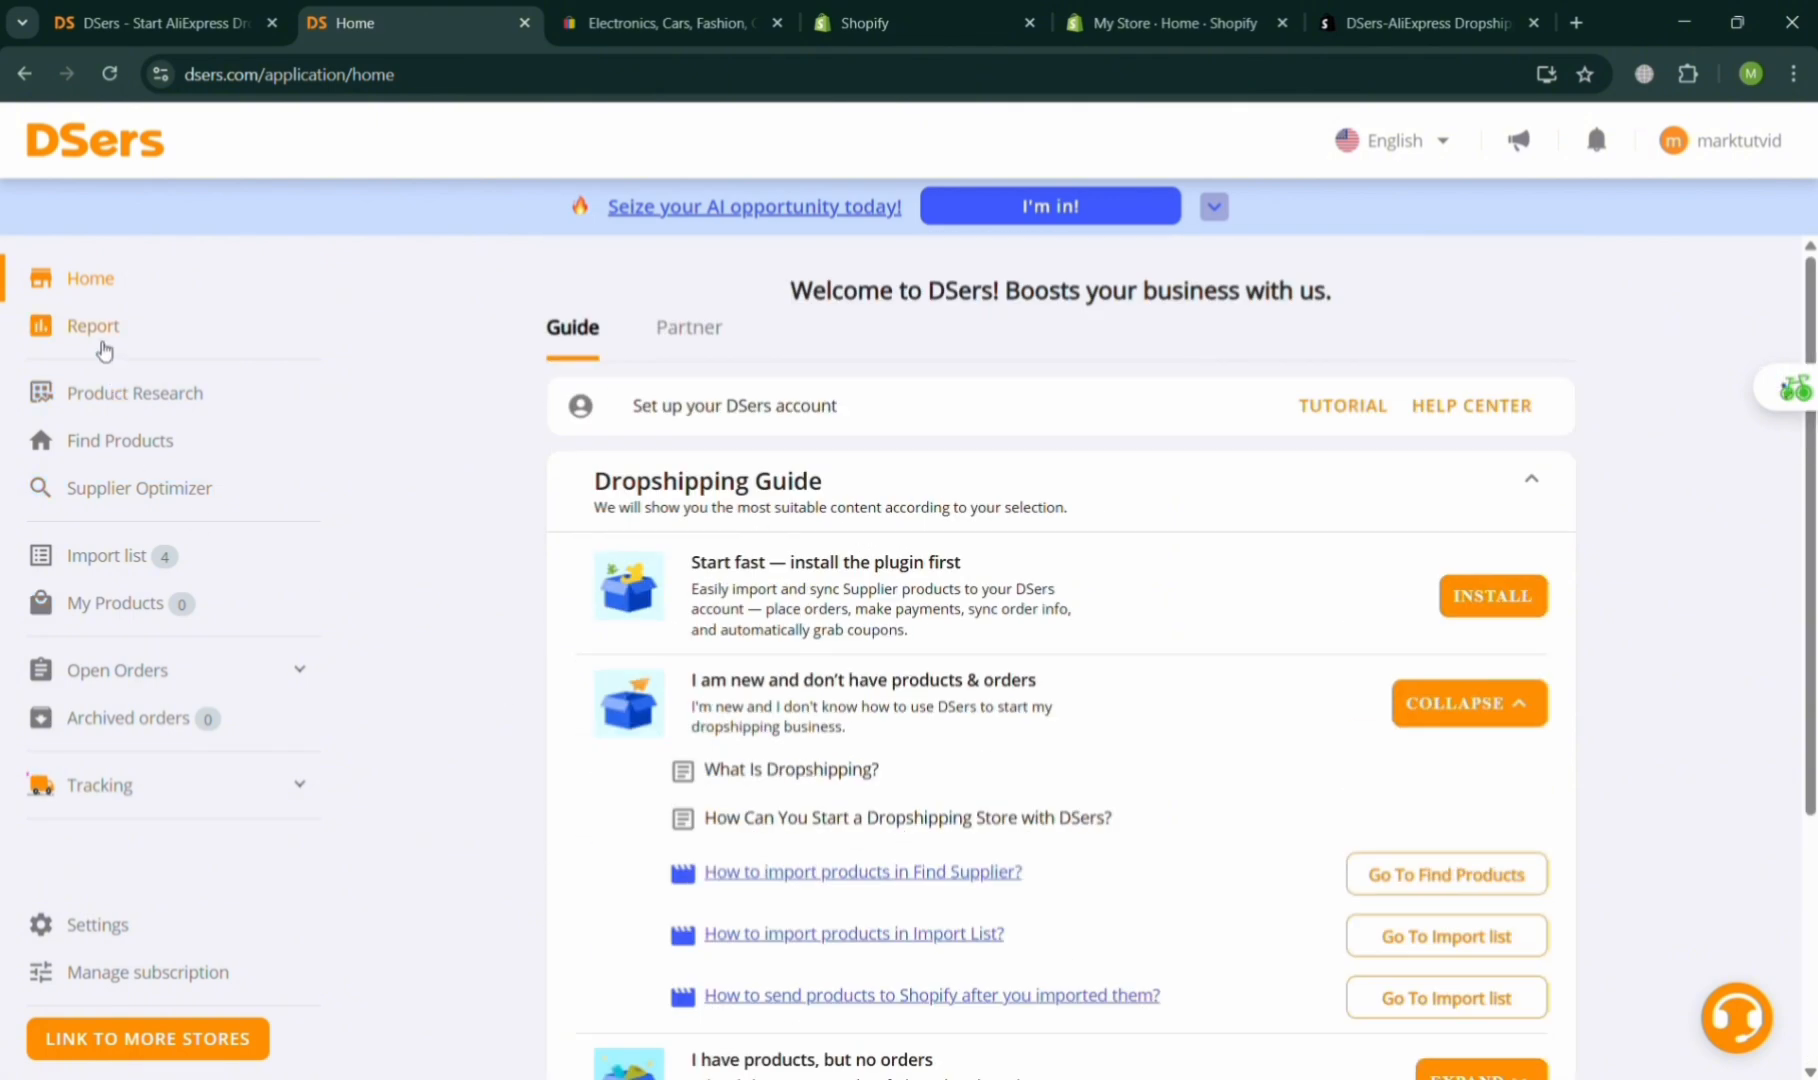
click(118, 438)
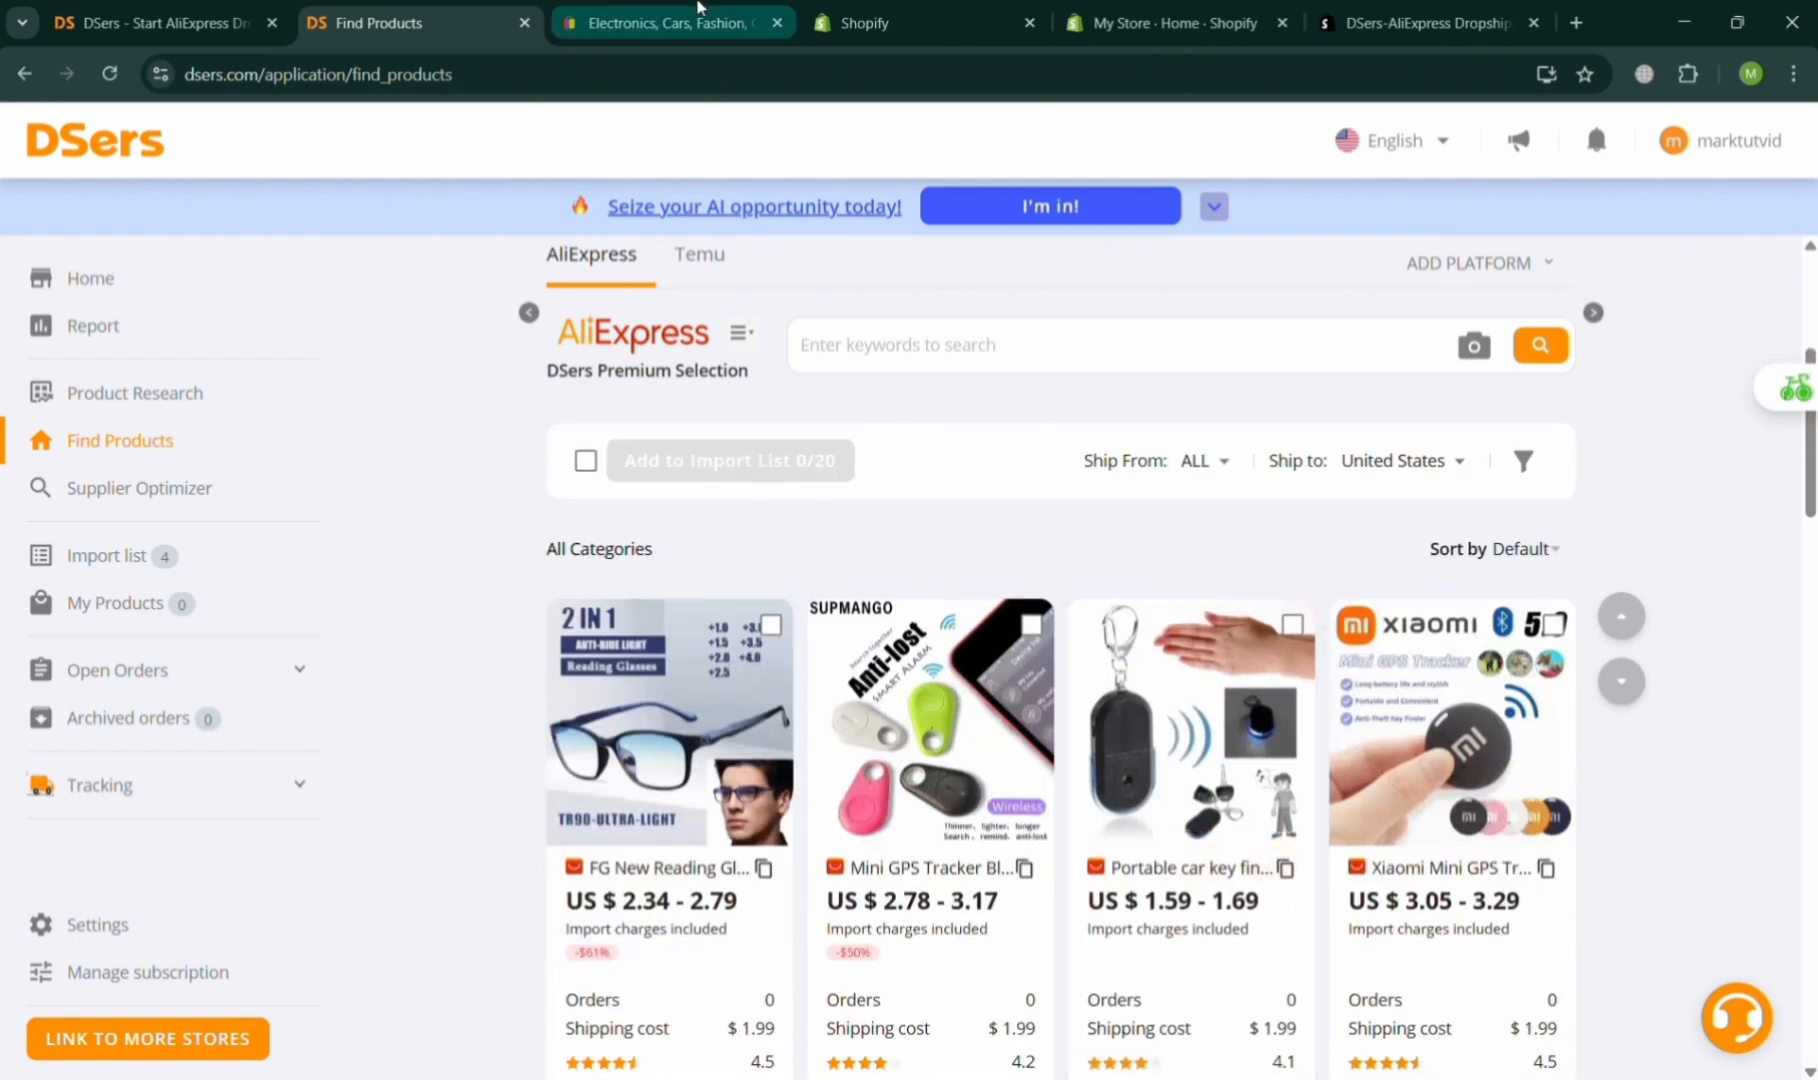
Search the Shopify admin for ebay and open the matching apps in the Shopify App Store.
click(697, 9)
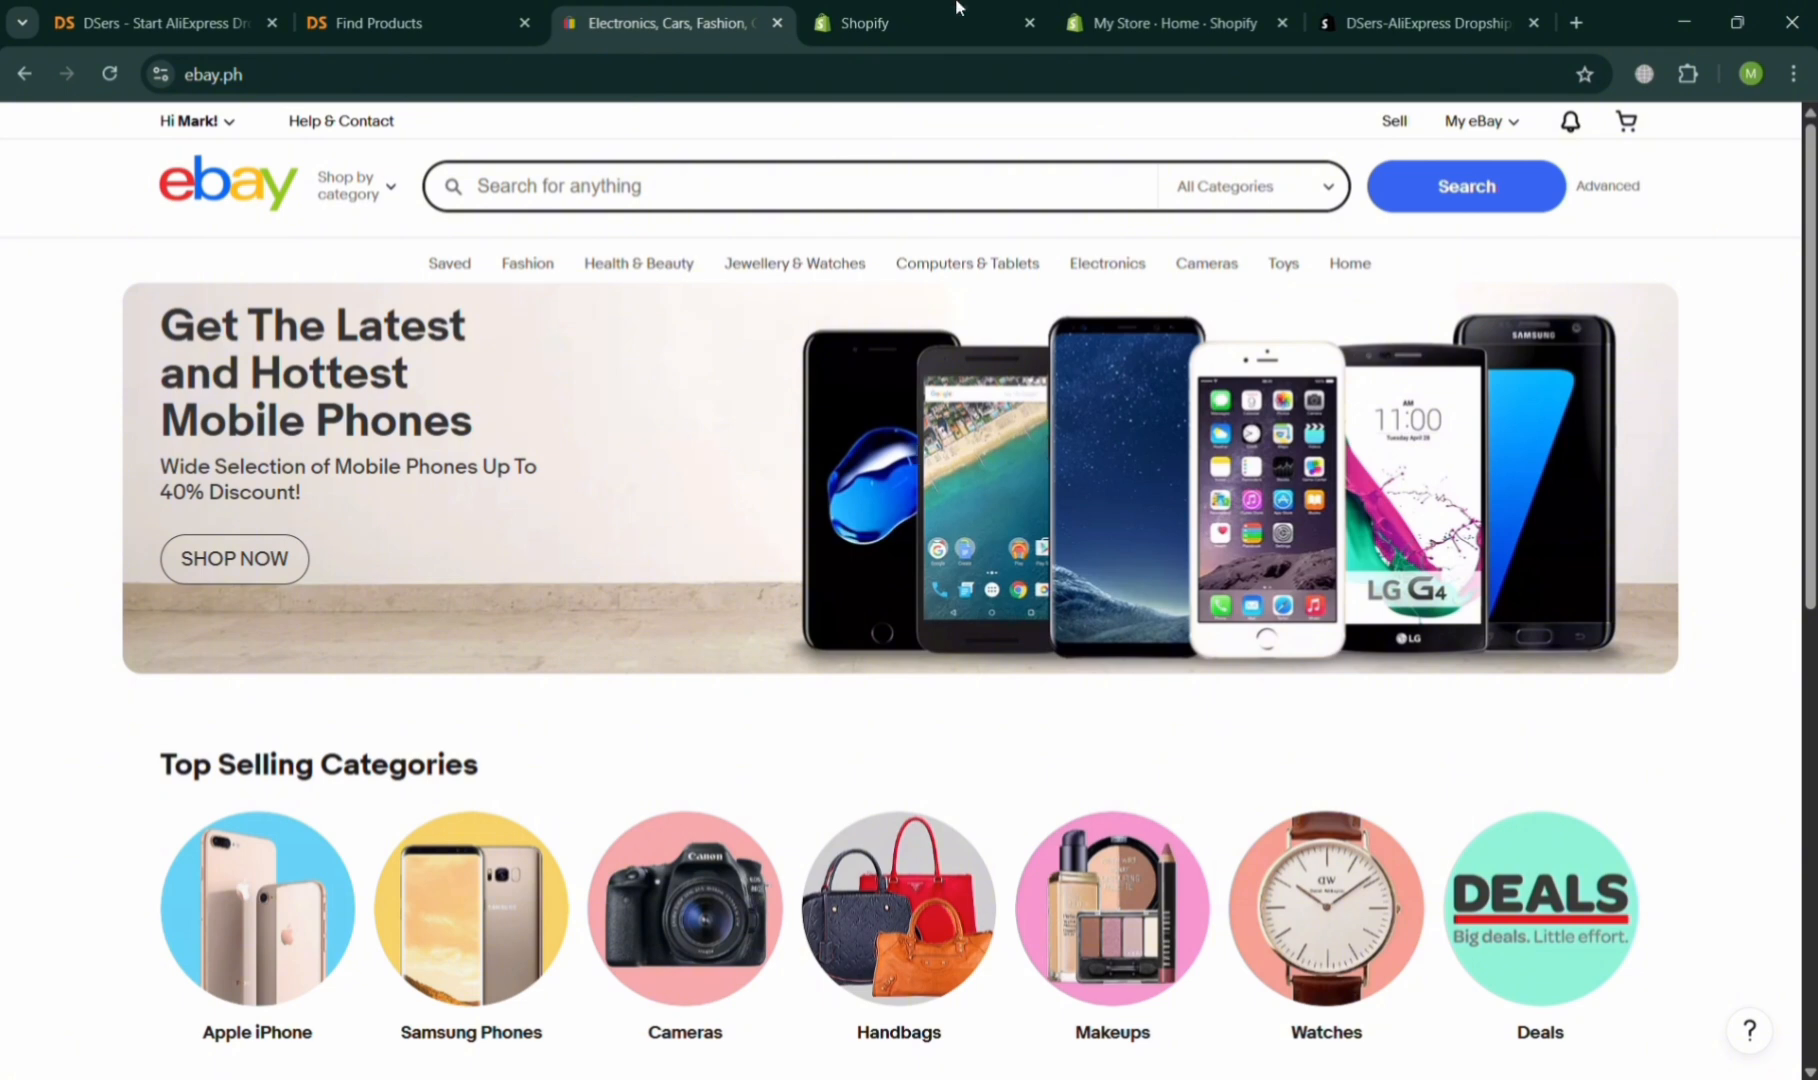
click(1160, 12)
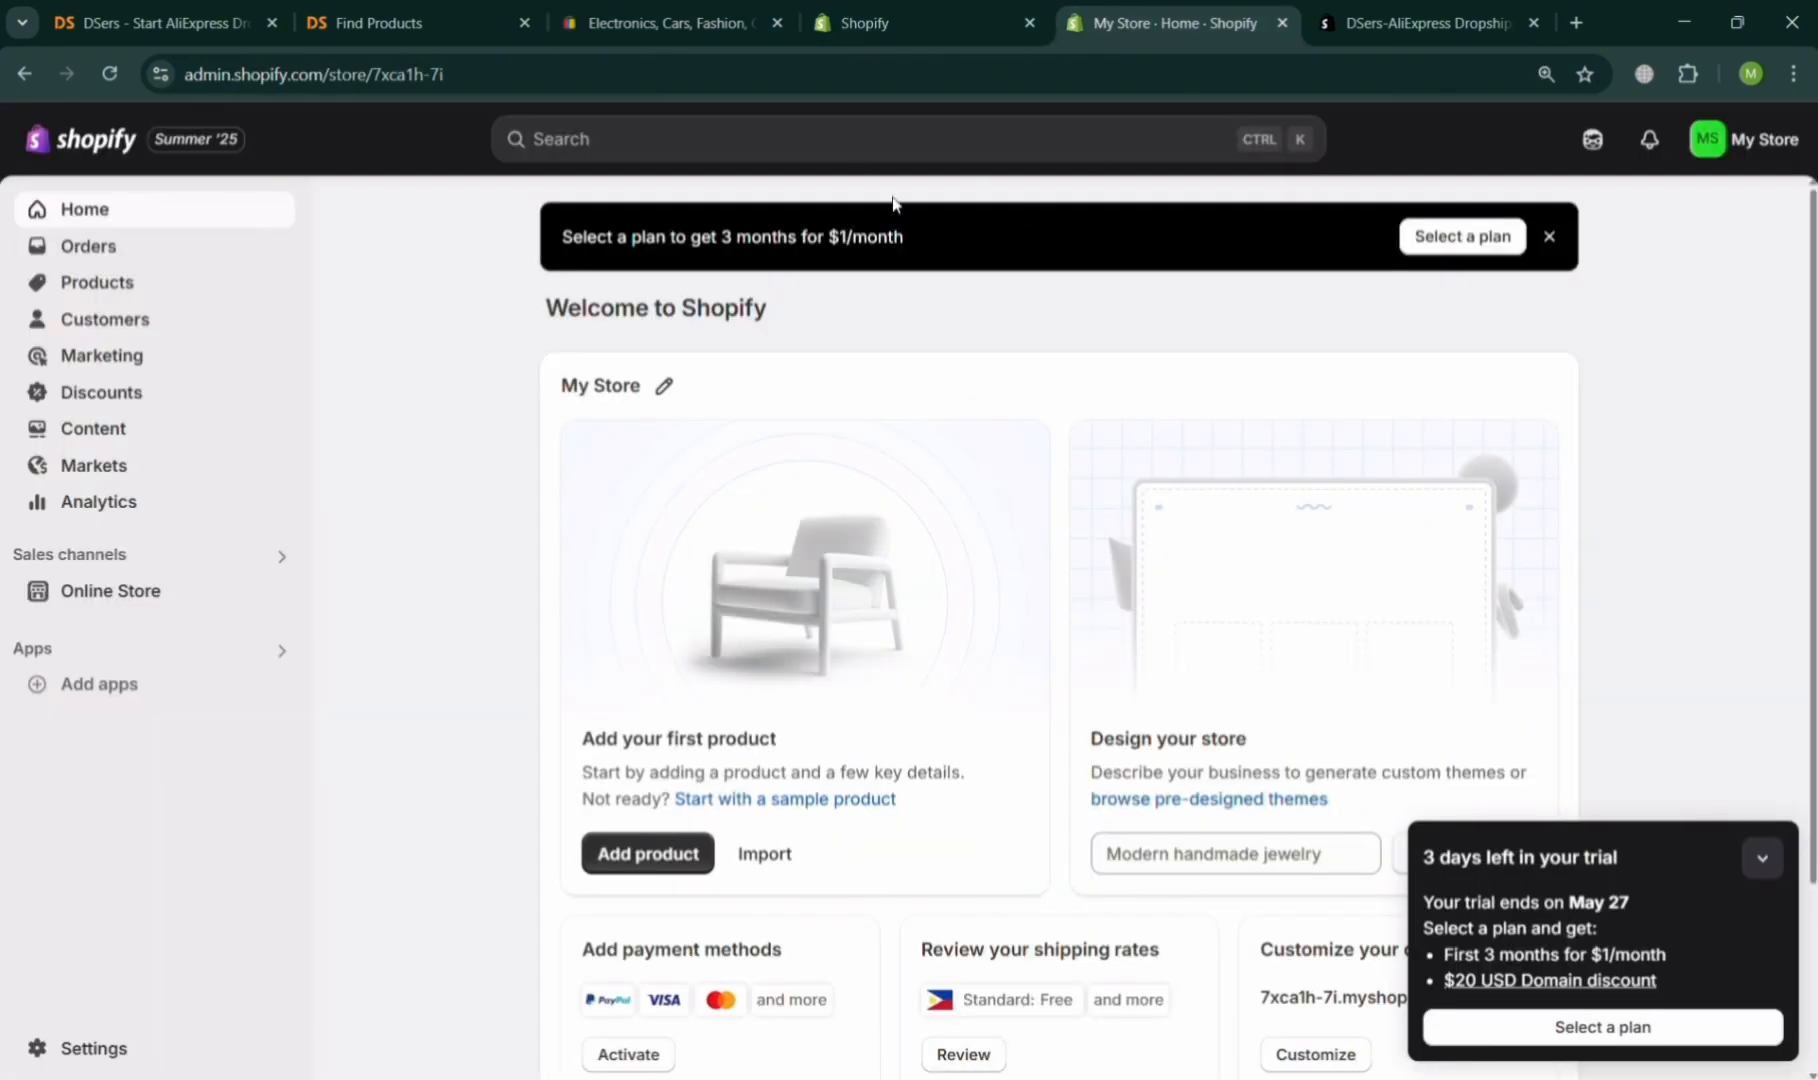
click(829, 139)
text(ebay)
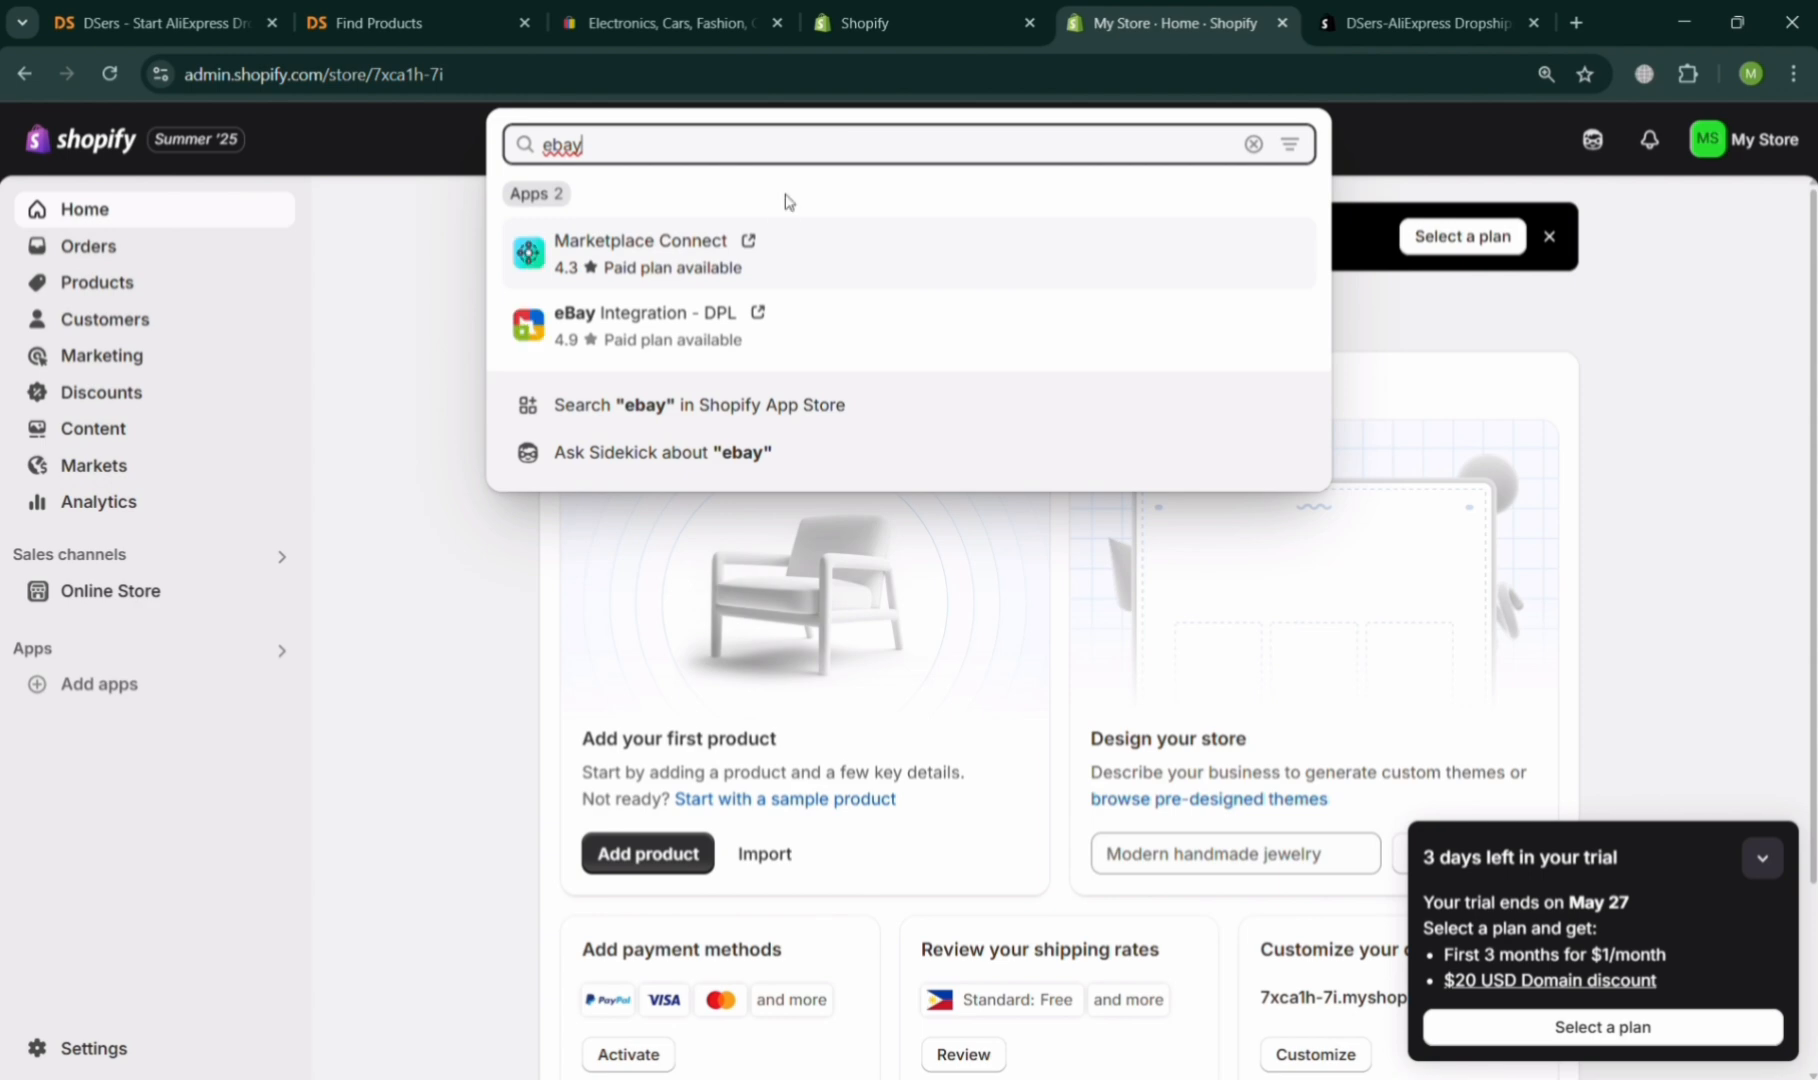
click(679, 405)
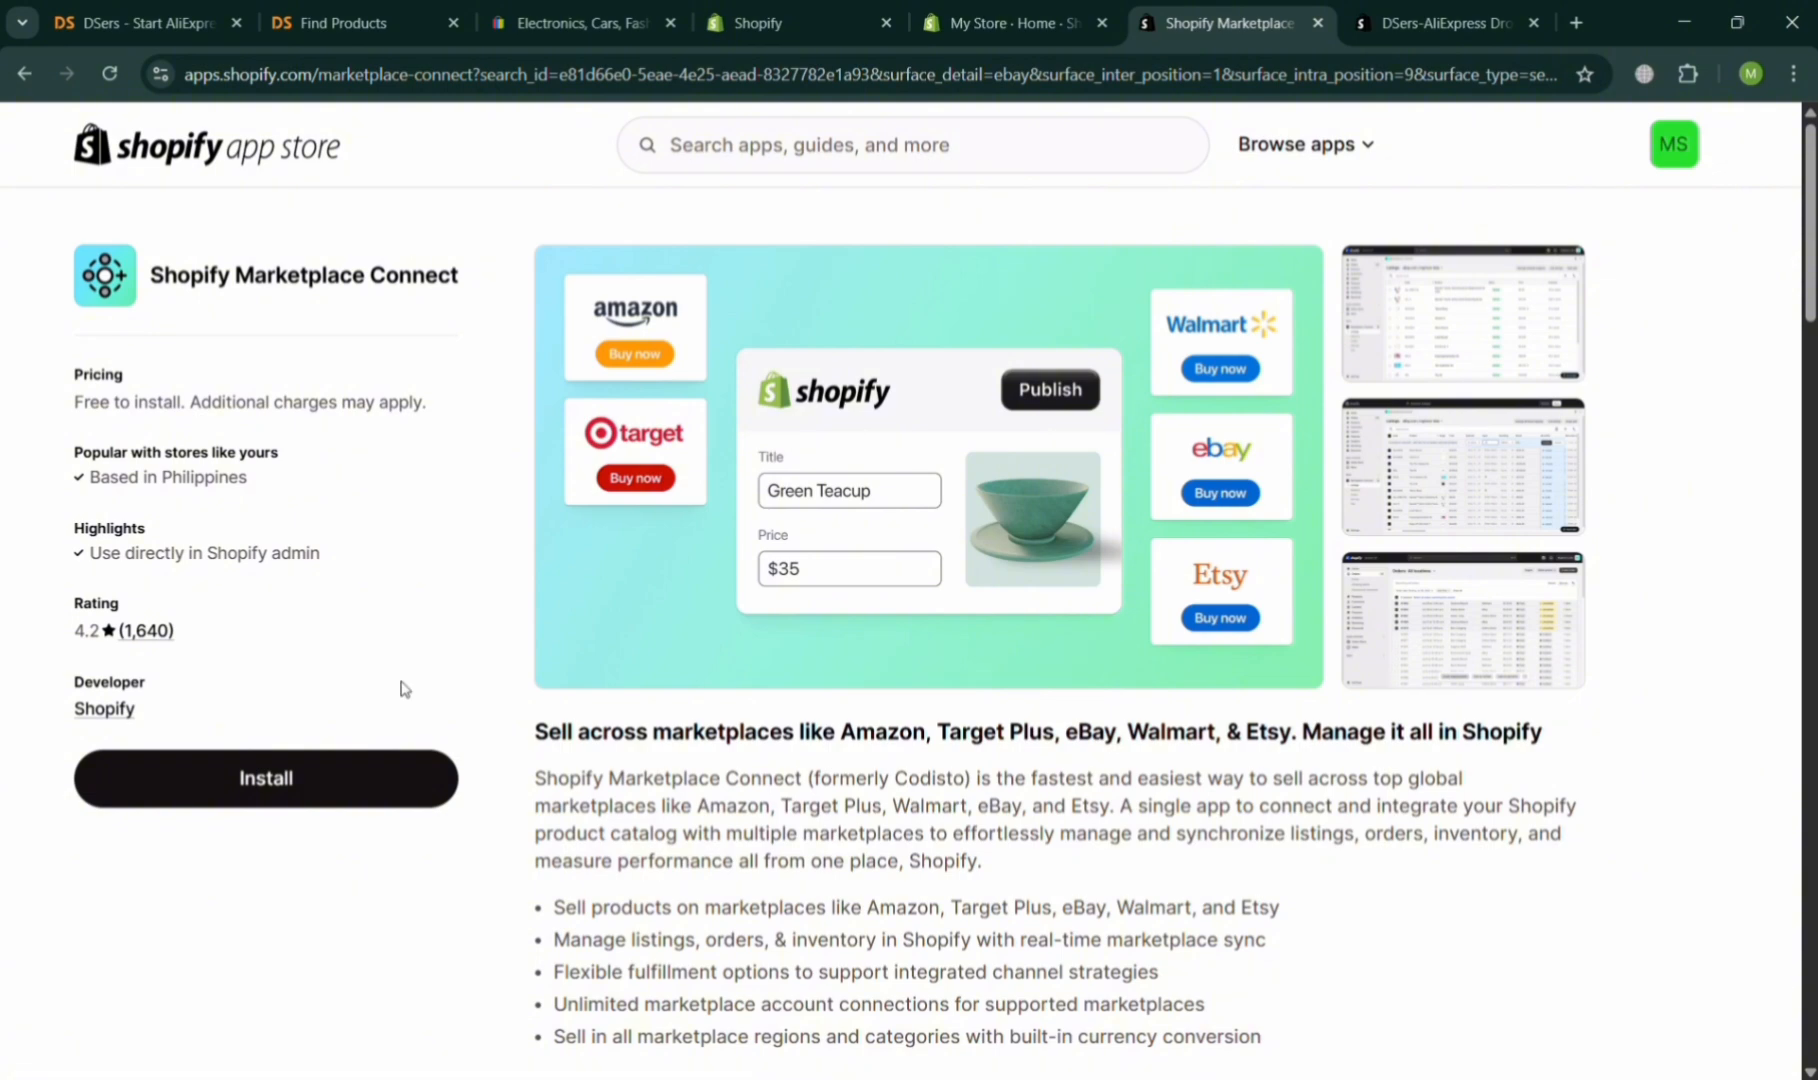
Install the Shopify Marketplace Connect app from its App Store page and approve its data access.
scroll(823, 757, down, 10)
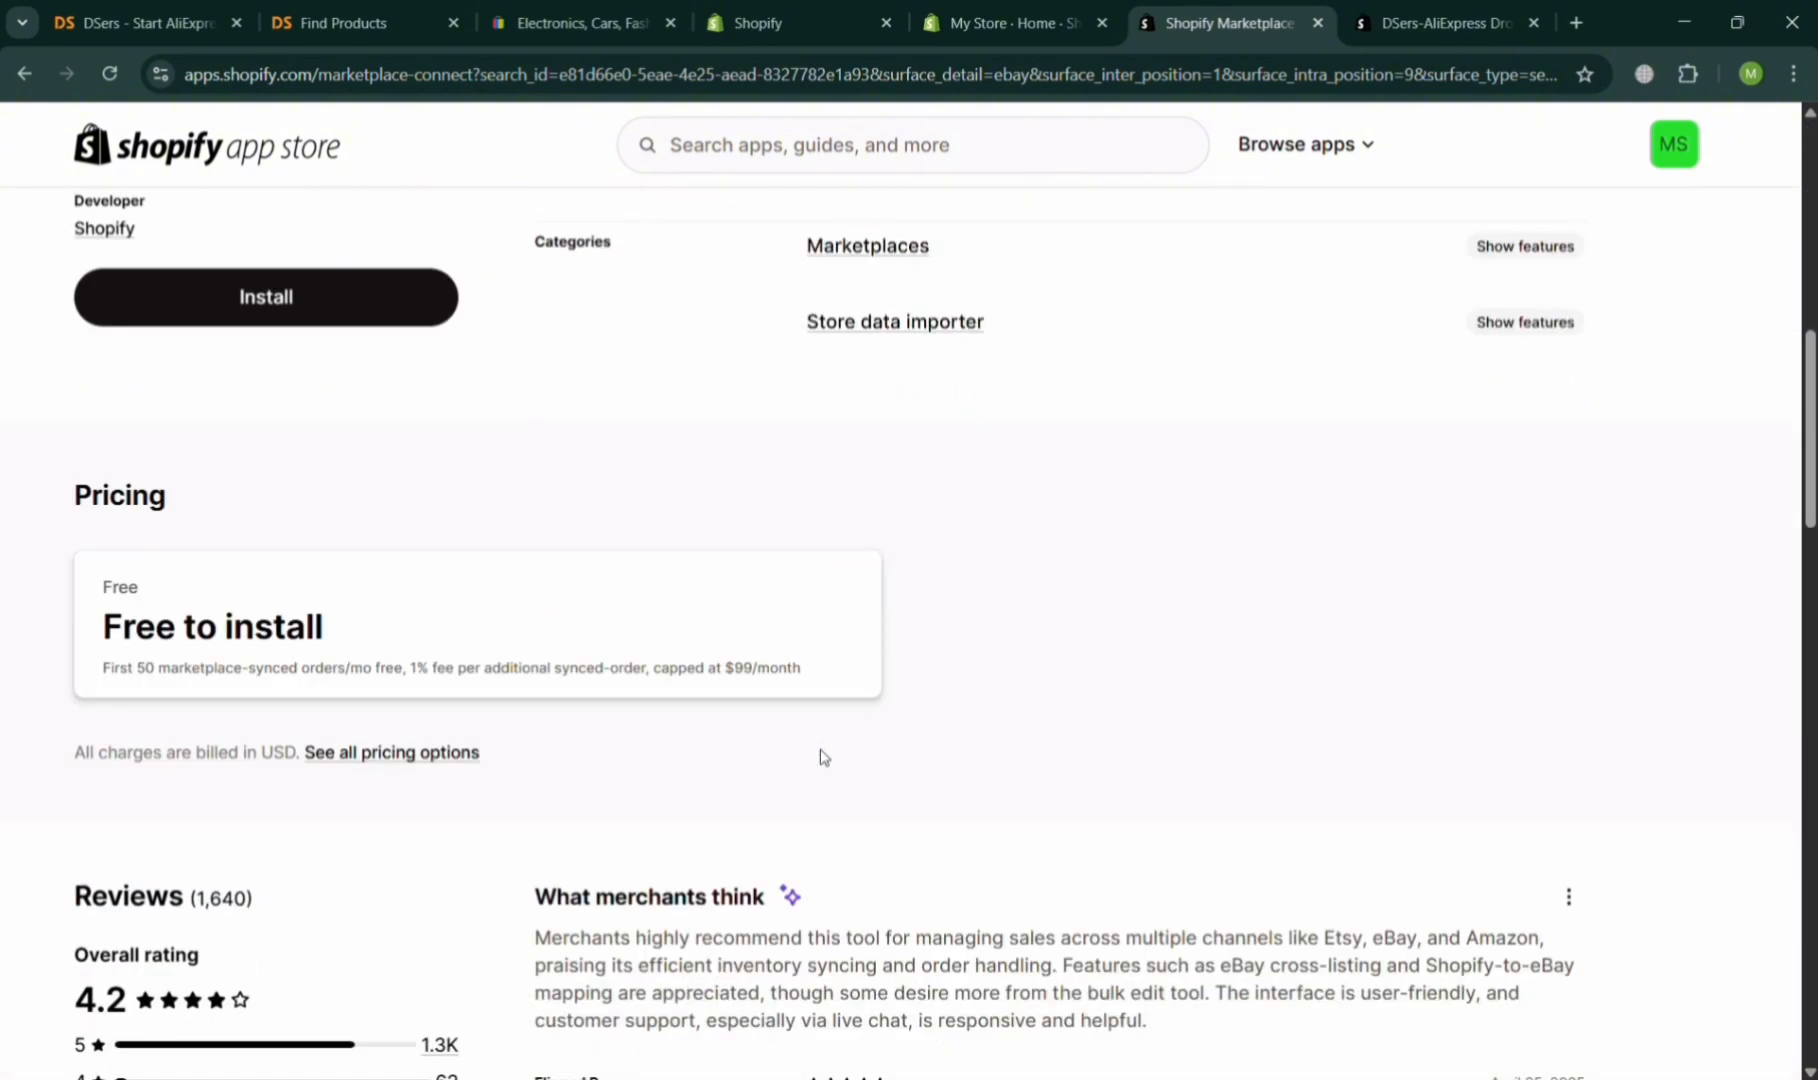
scroll(823, 757, up, 10)
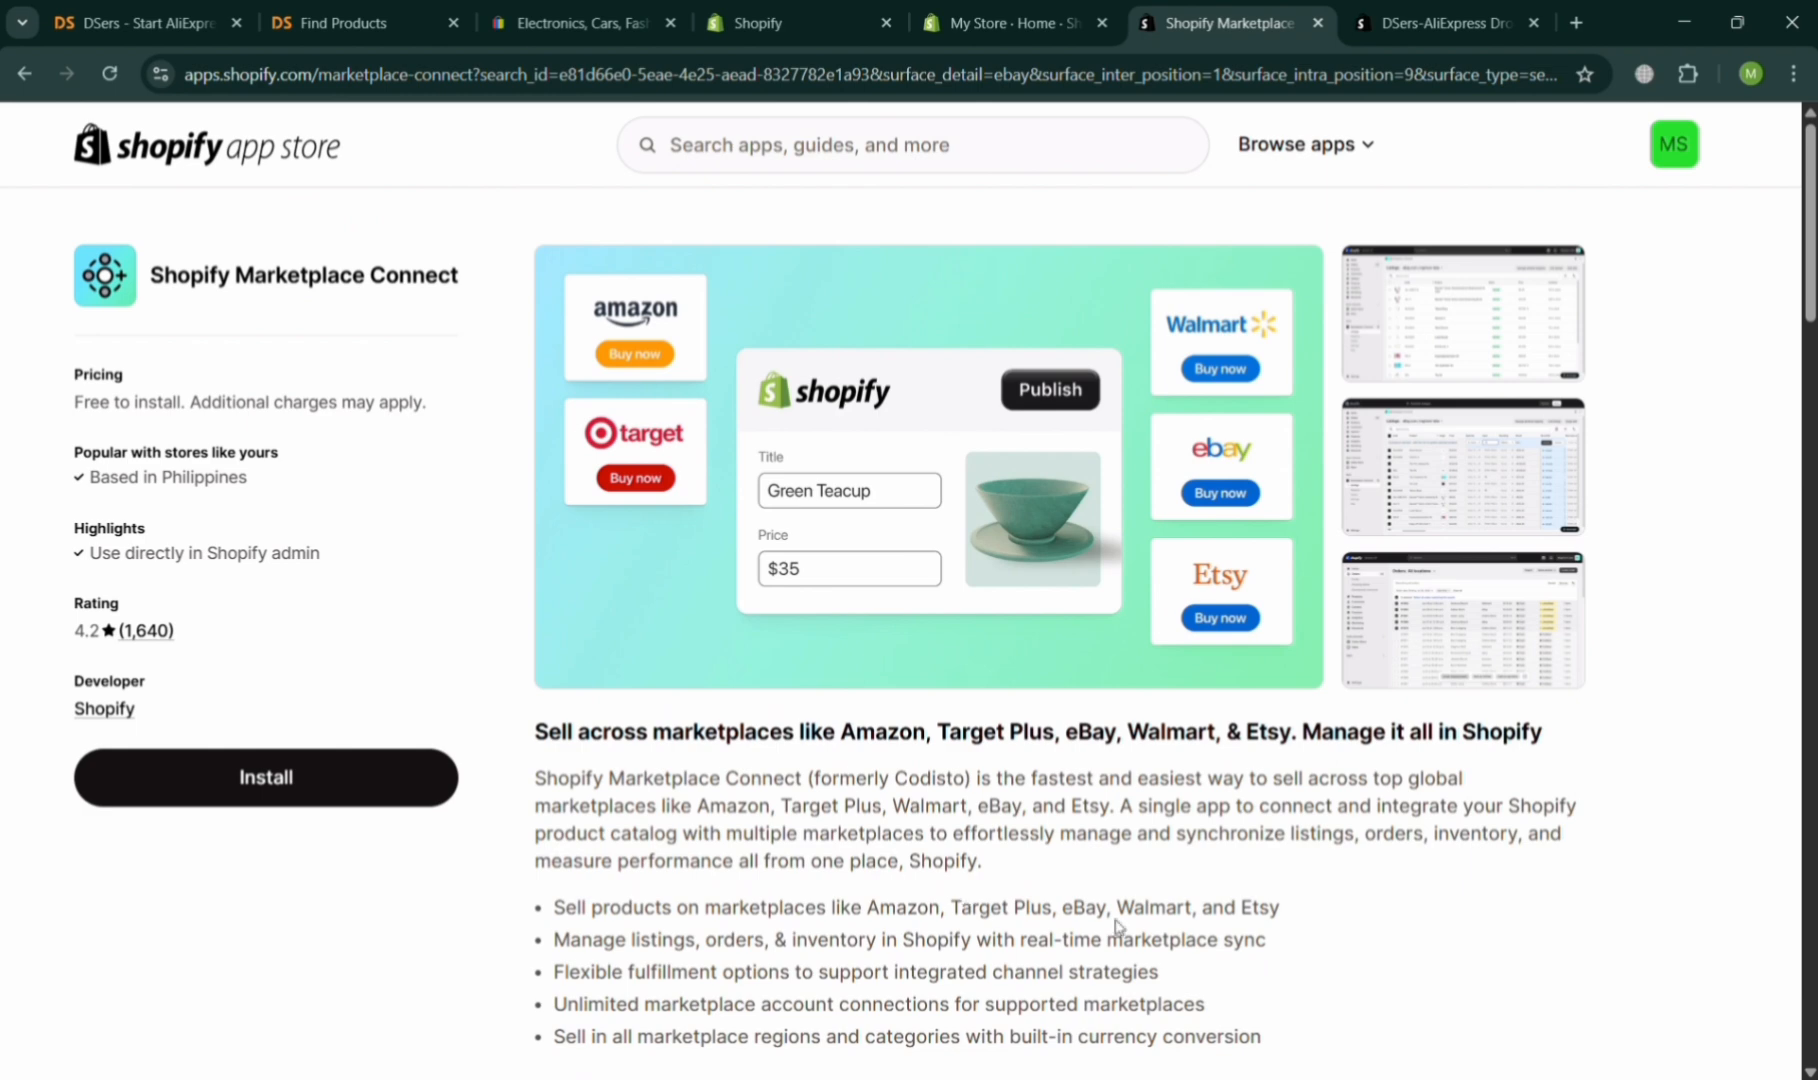
click(393, 800)
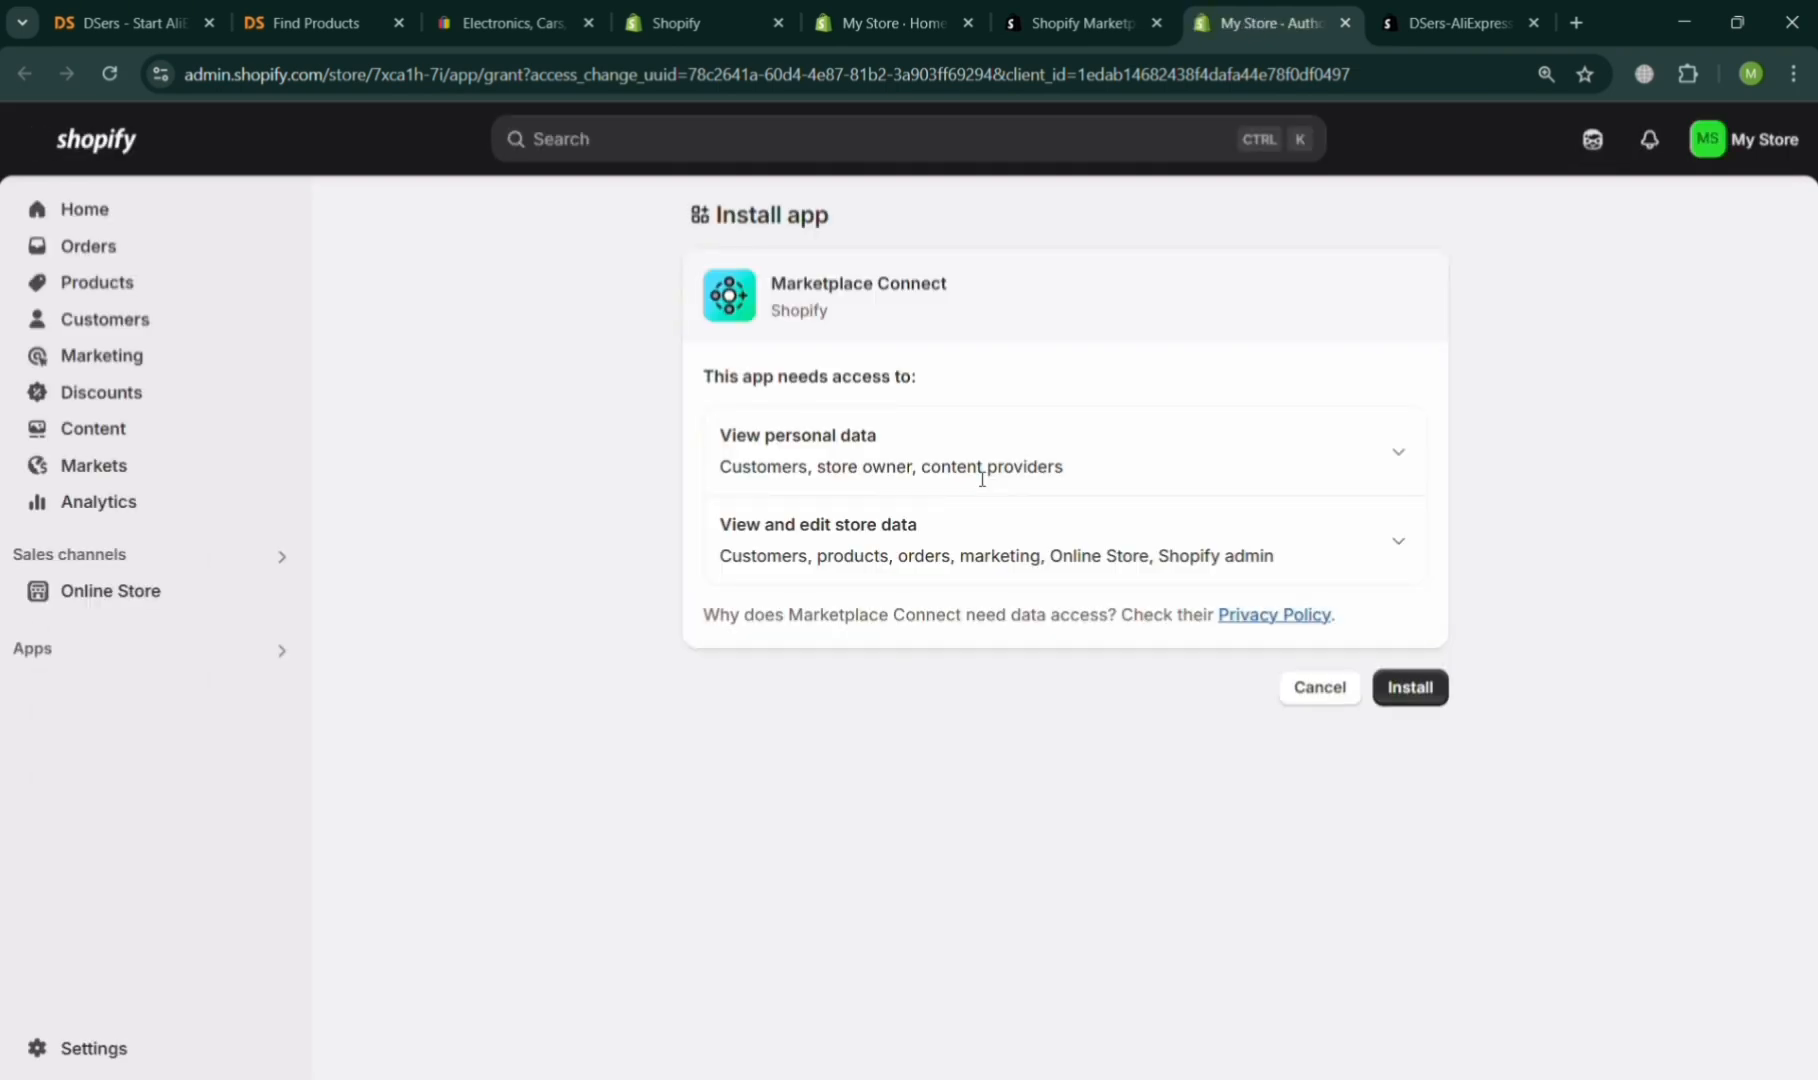
click(1428, 696)
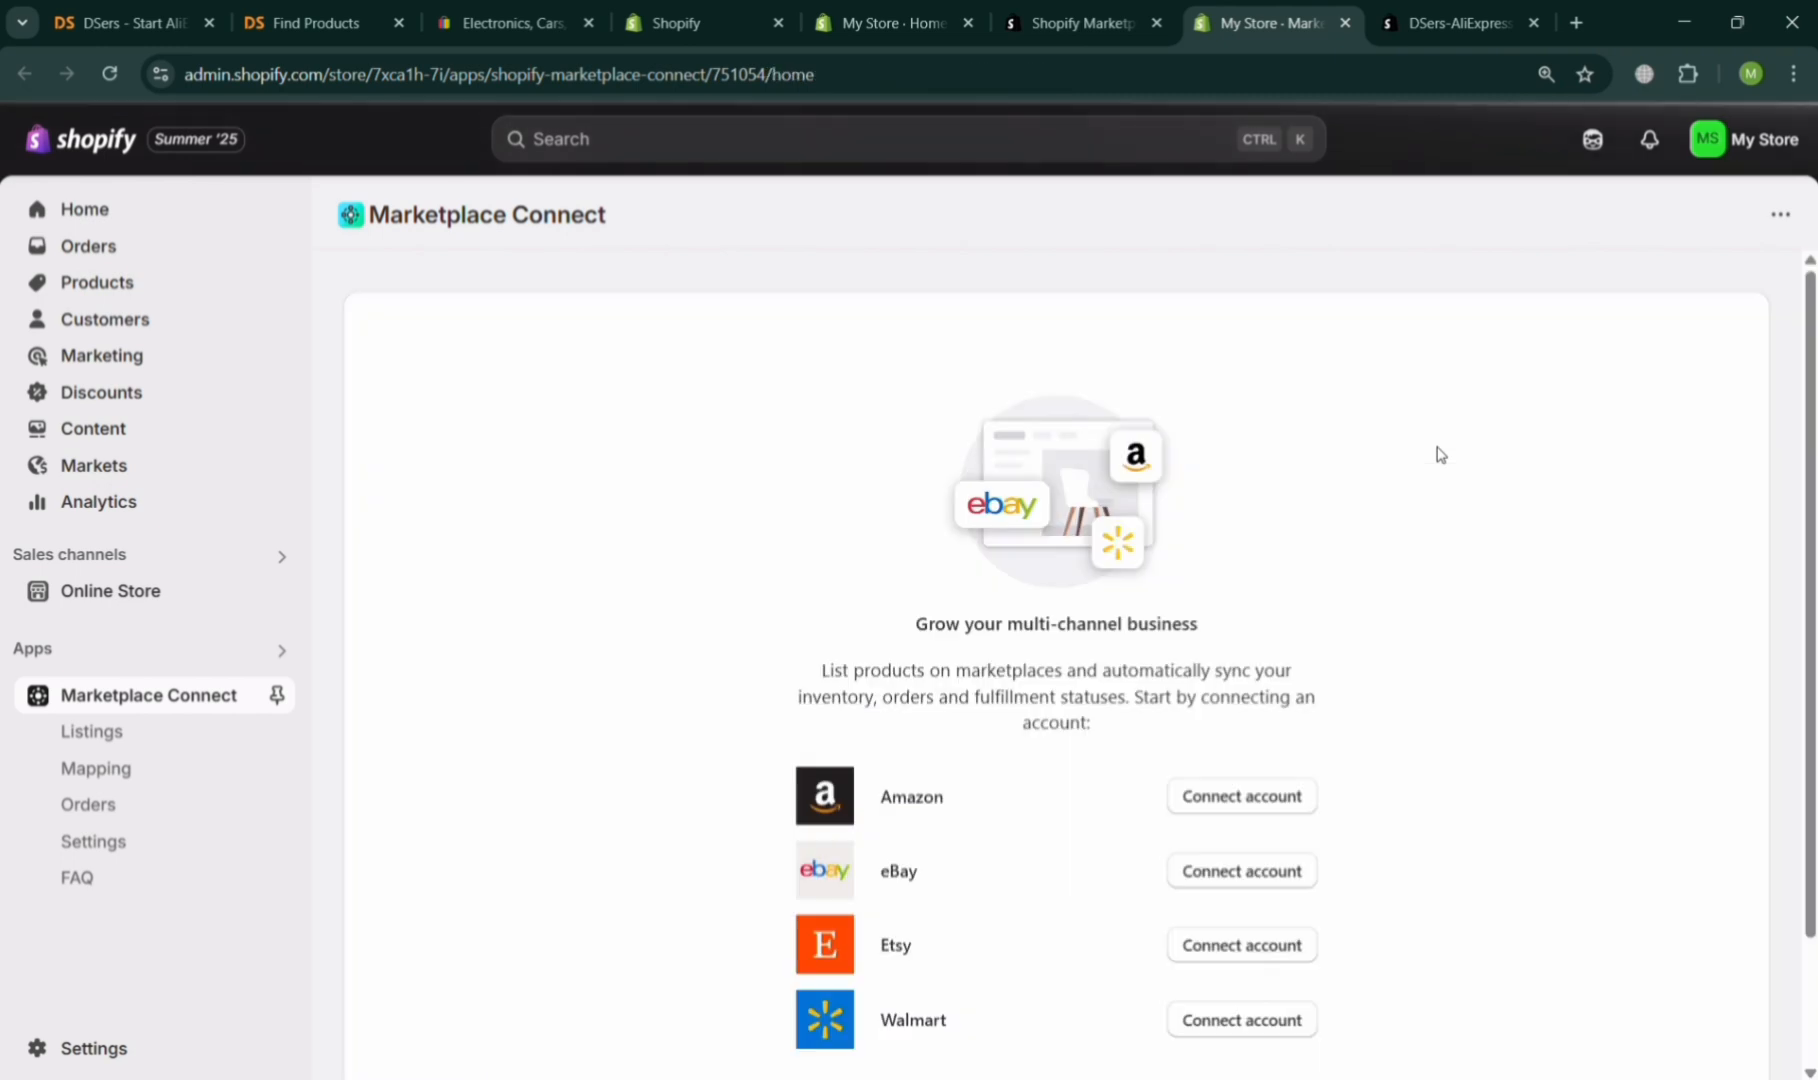
Start a new eBay connection in Marketplace Connect and acknowledge the eBay selling requirements.
scroll(952, 750, down, 2)
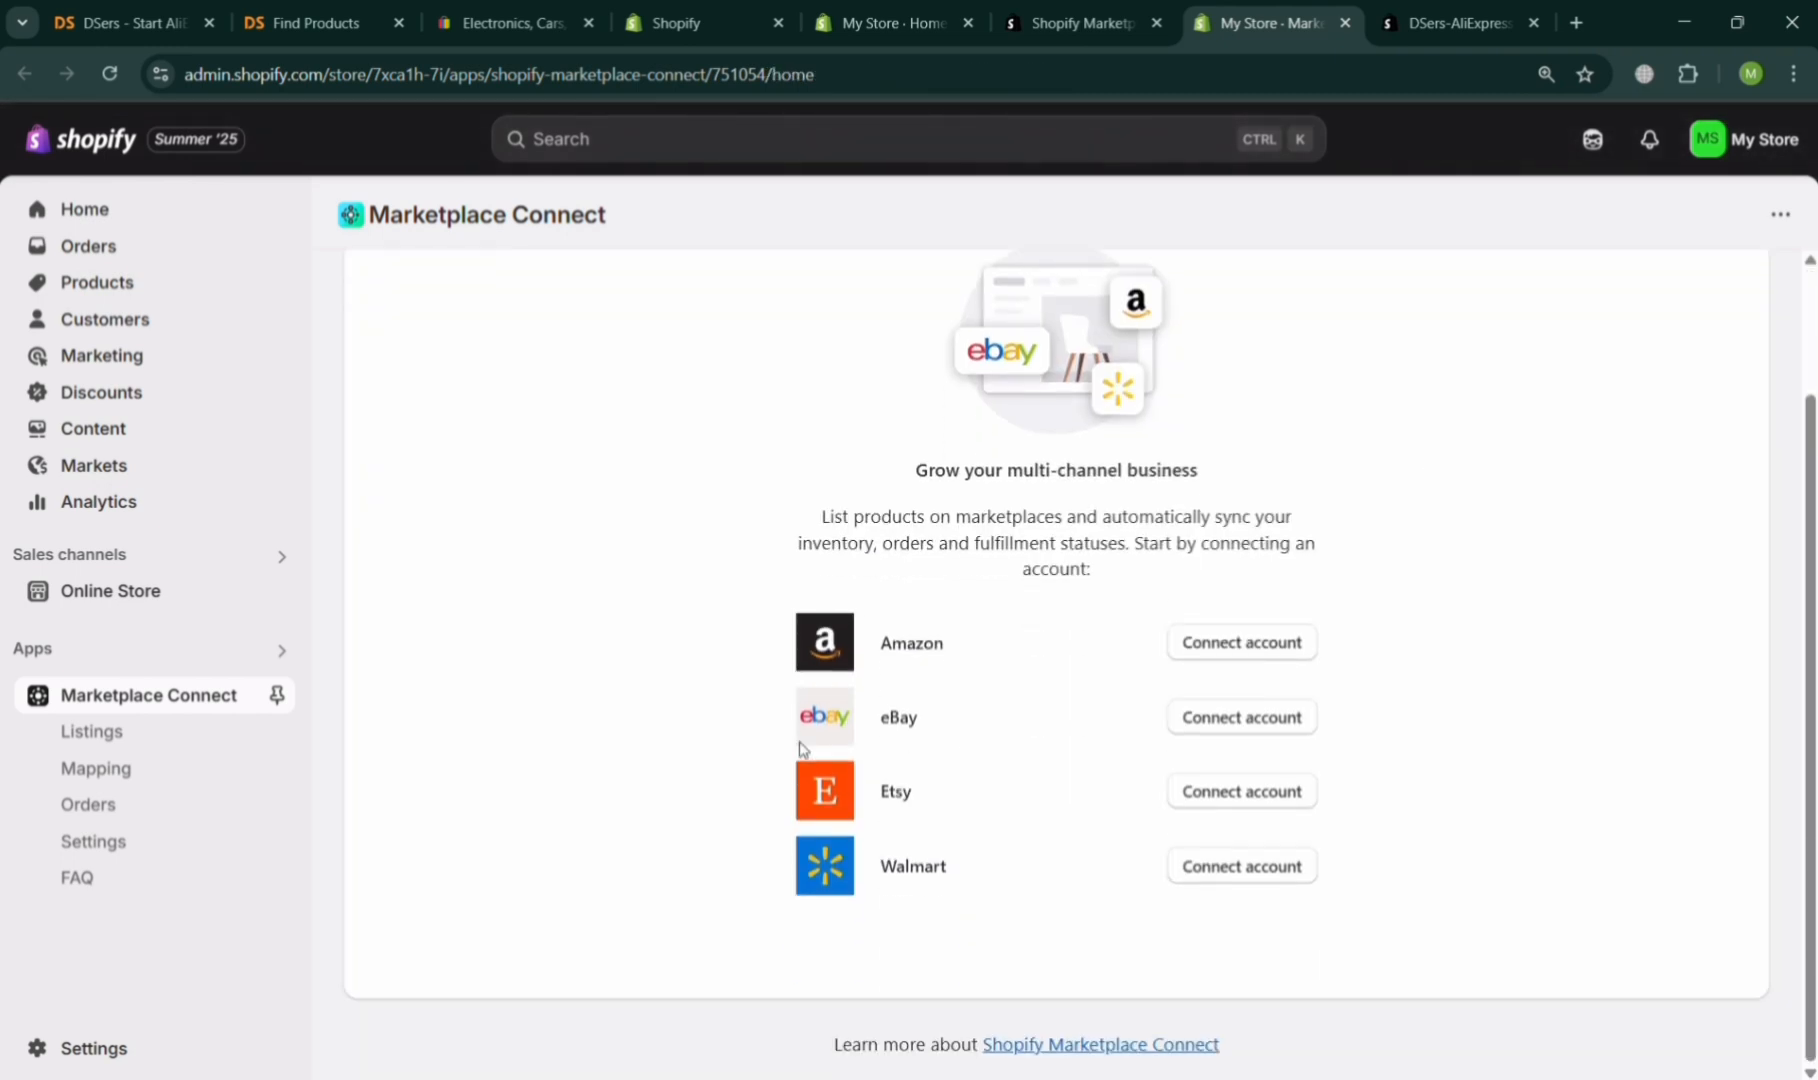
click(1246, 726)
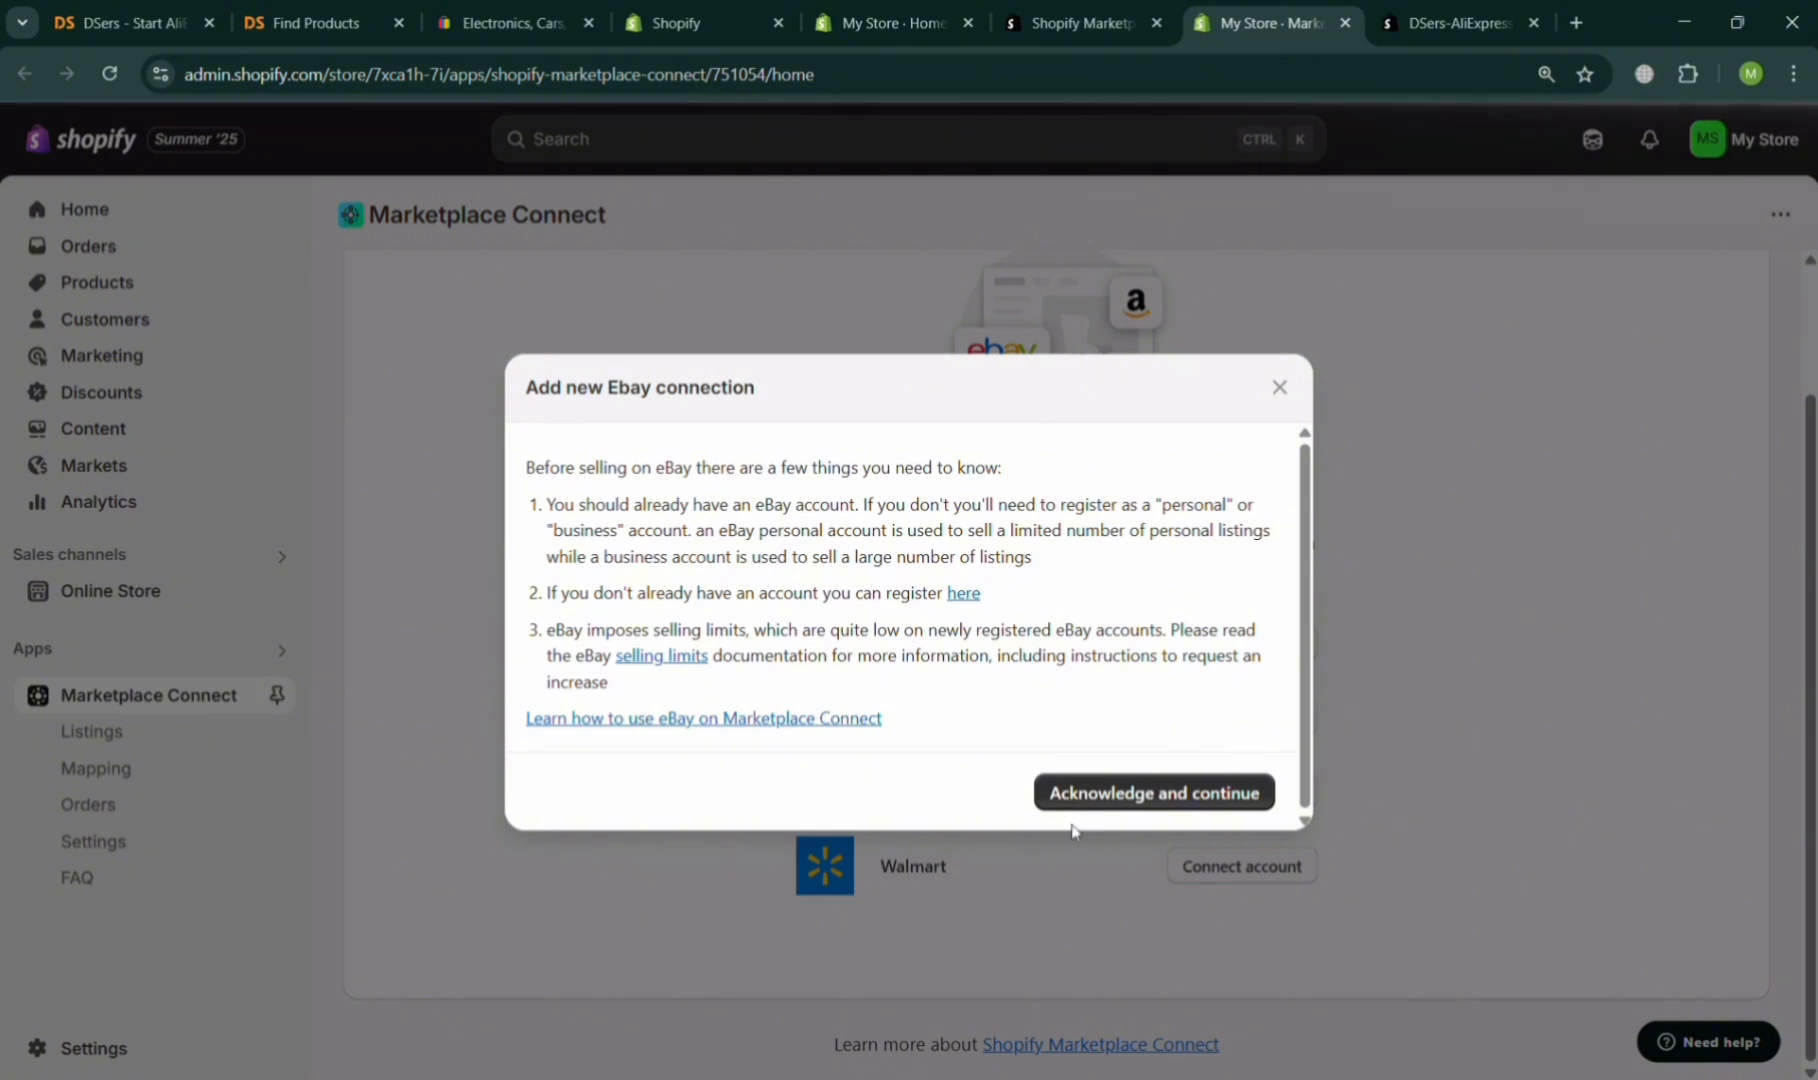
click(1141, 795)
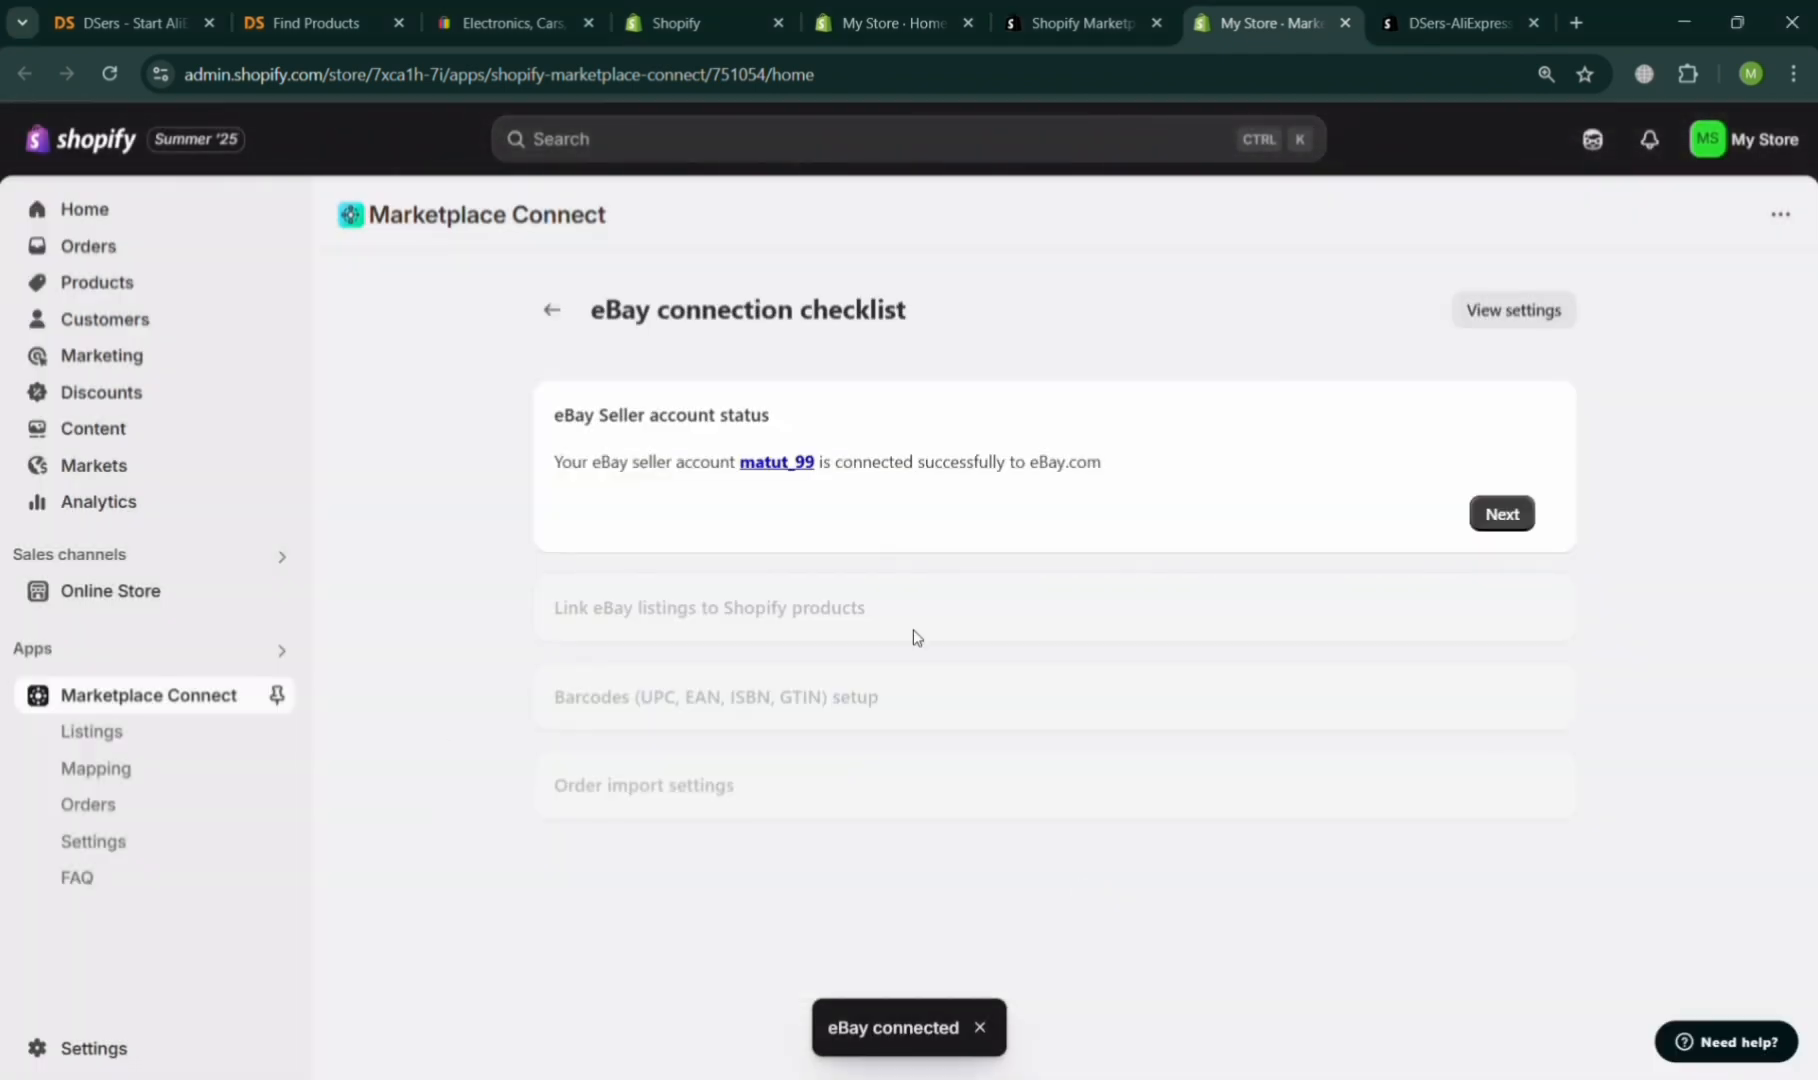
Advance through the eBay checklist's account status, listing linking and barcode setup, keeping barcodes as Edit in Marketplace Connect.
click(1537, 519)
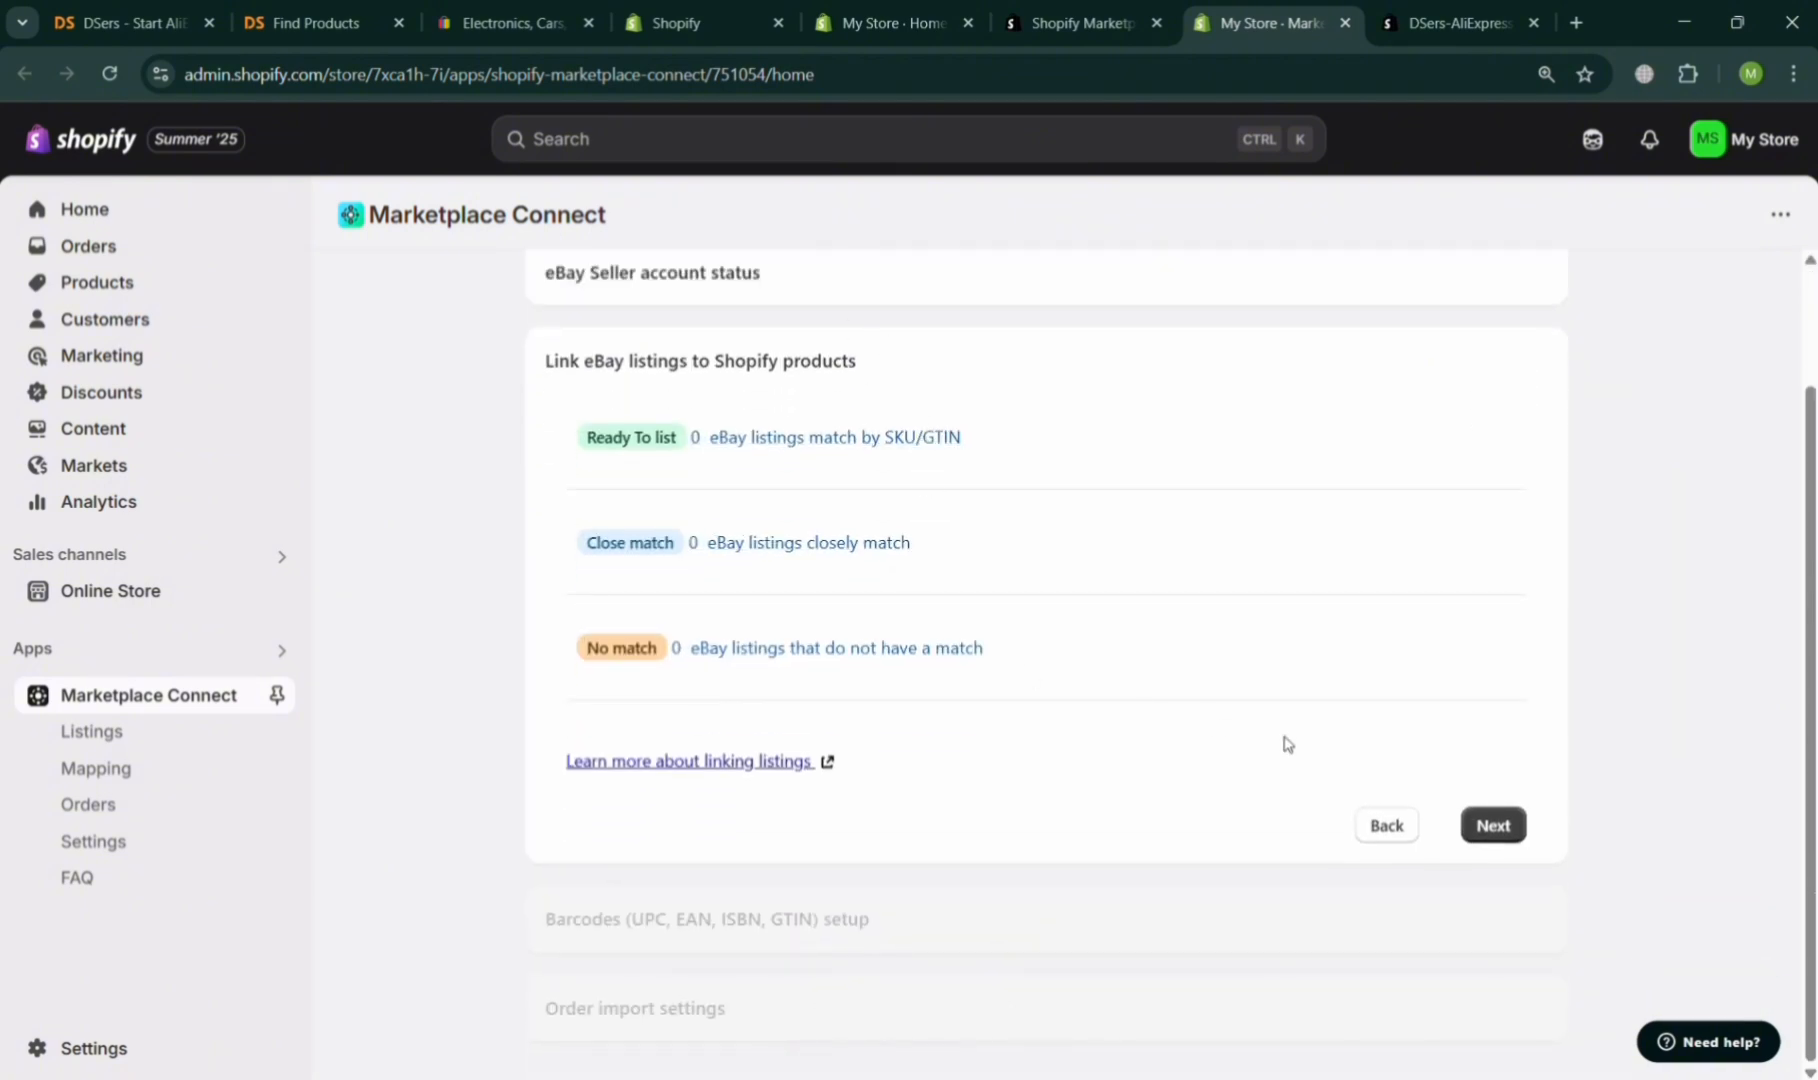
click(1507, 840)
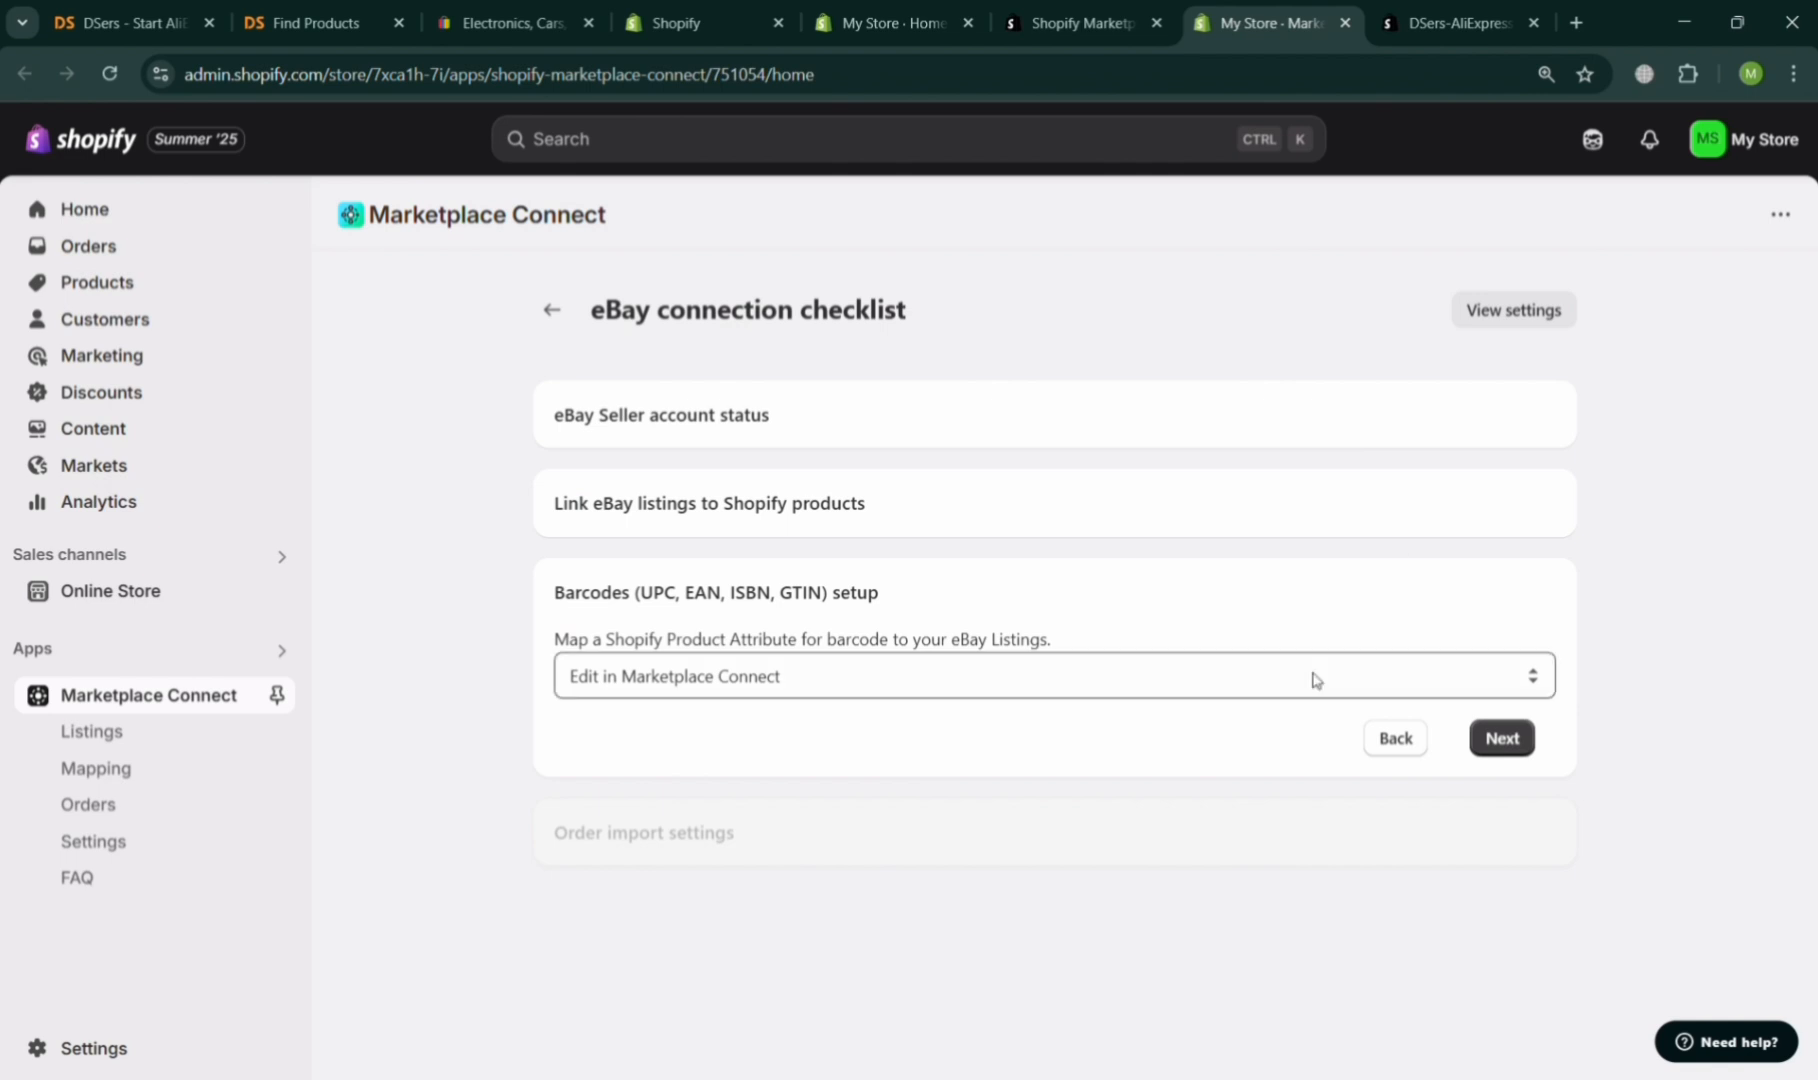
click(1500, 745)
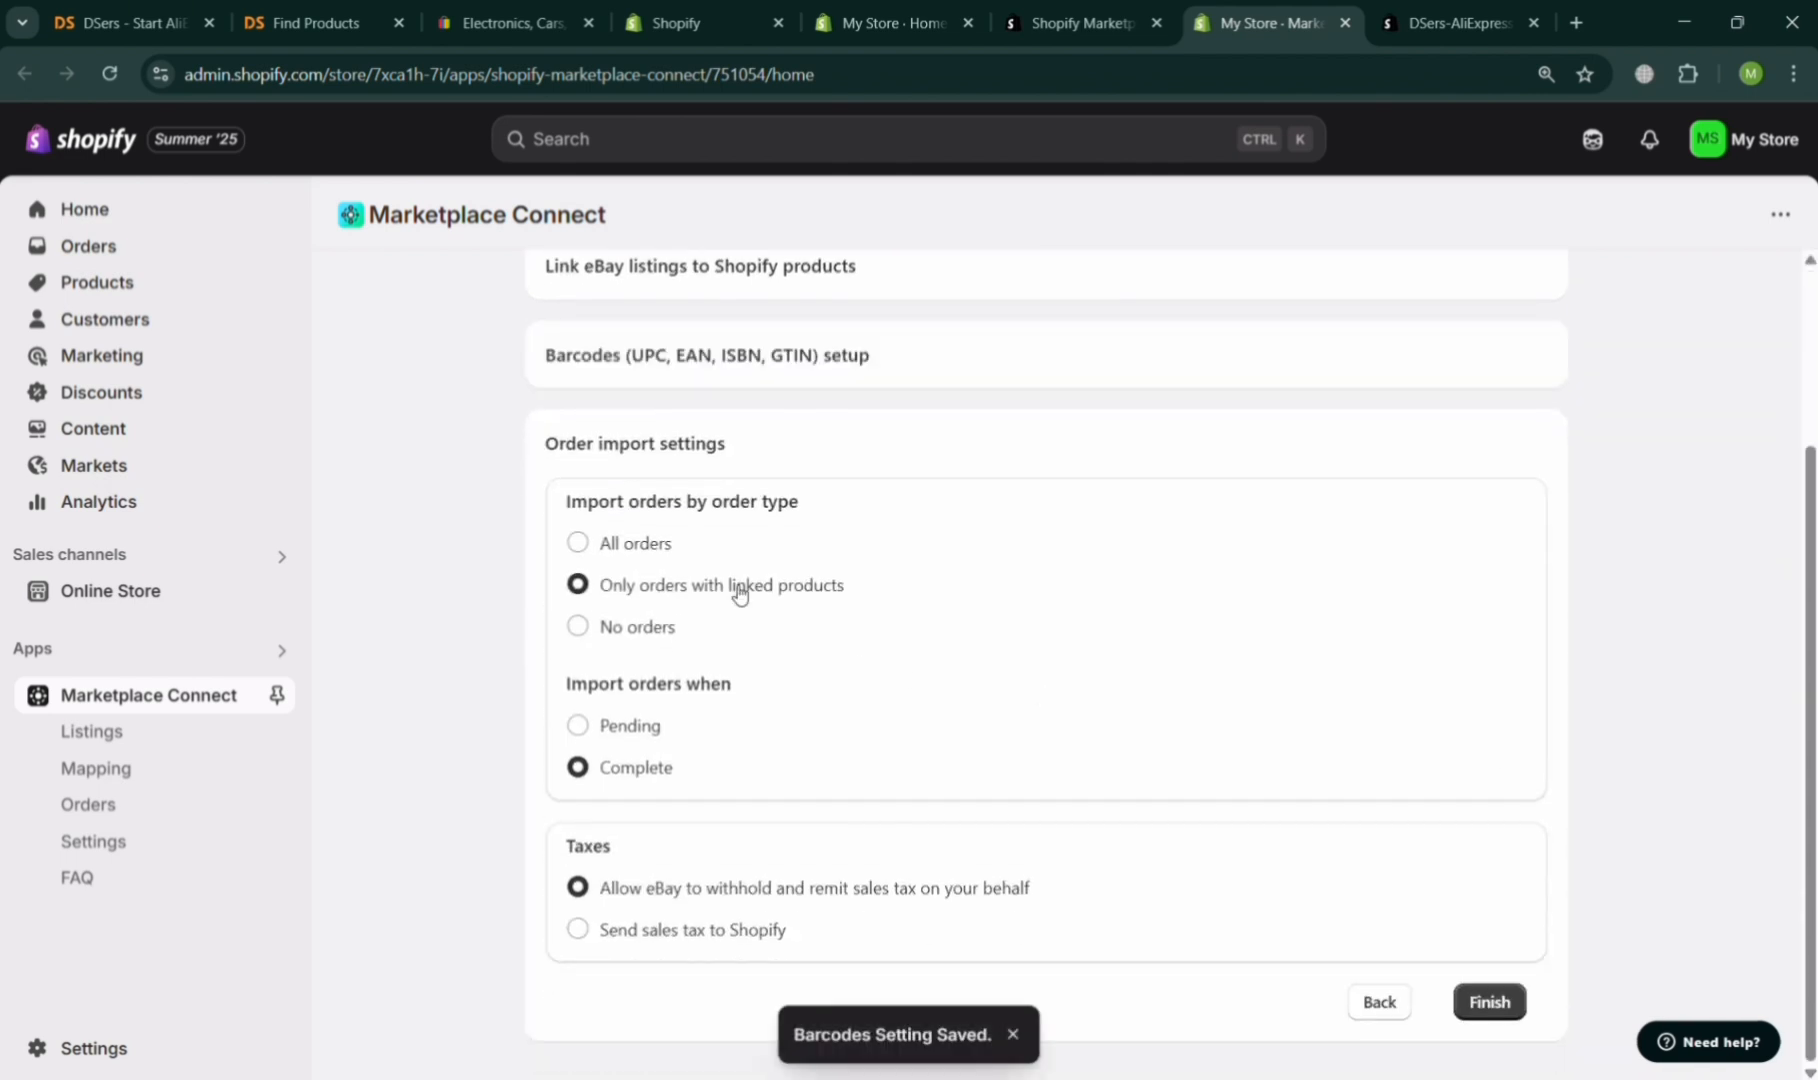
Set order import to All orders and taxes to Send sales tax to Shopify, then finish the eBay checklist.
scroll(780, 545, up, 3)
scroll(781, 546, down, 2)
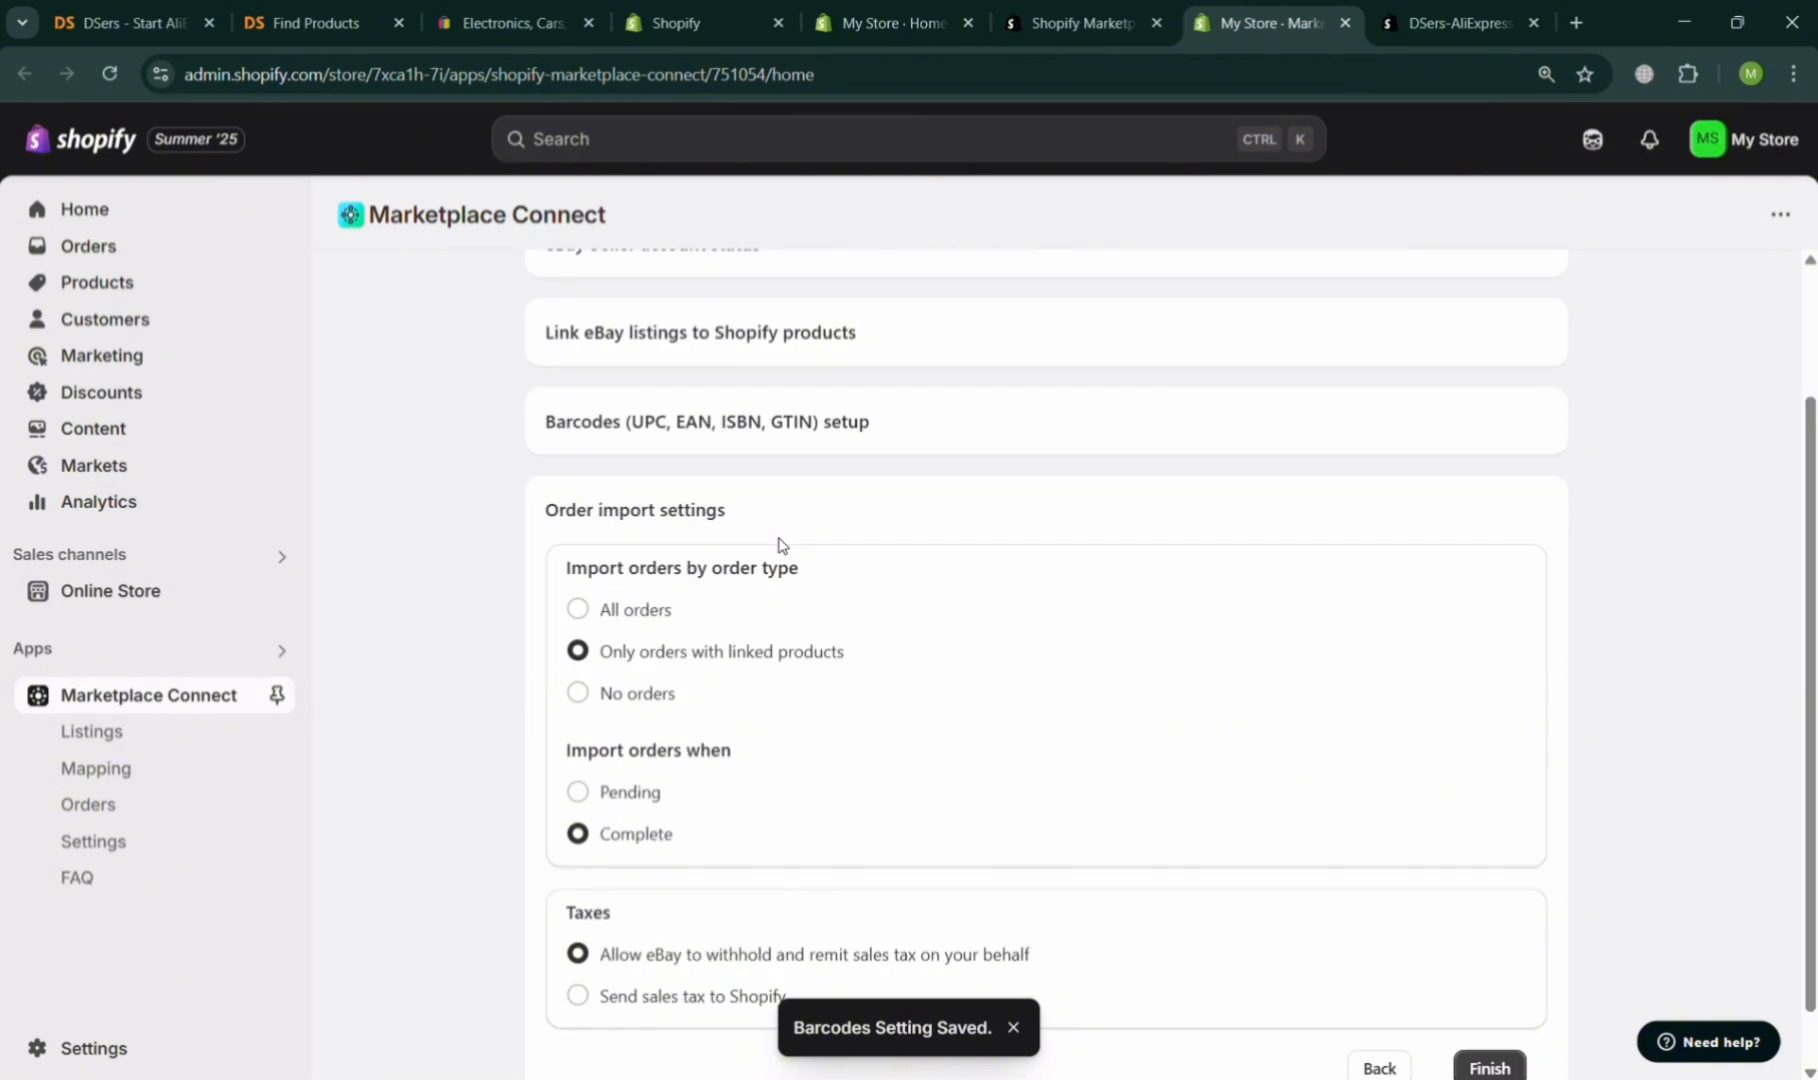
scroll(780, 545, down, 1)
click(640, 555)
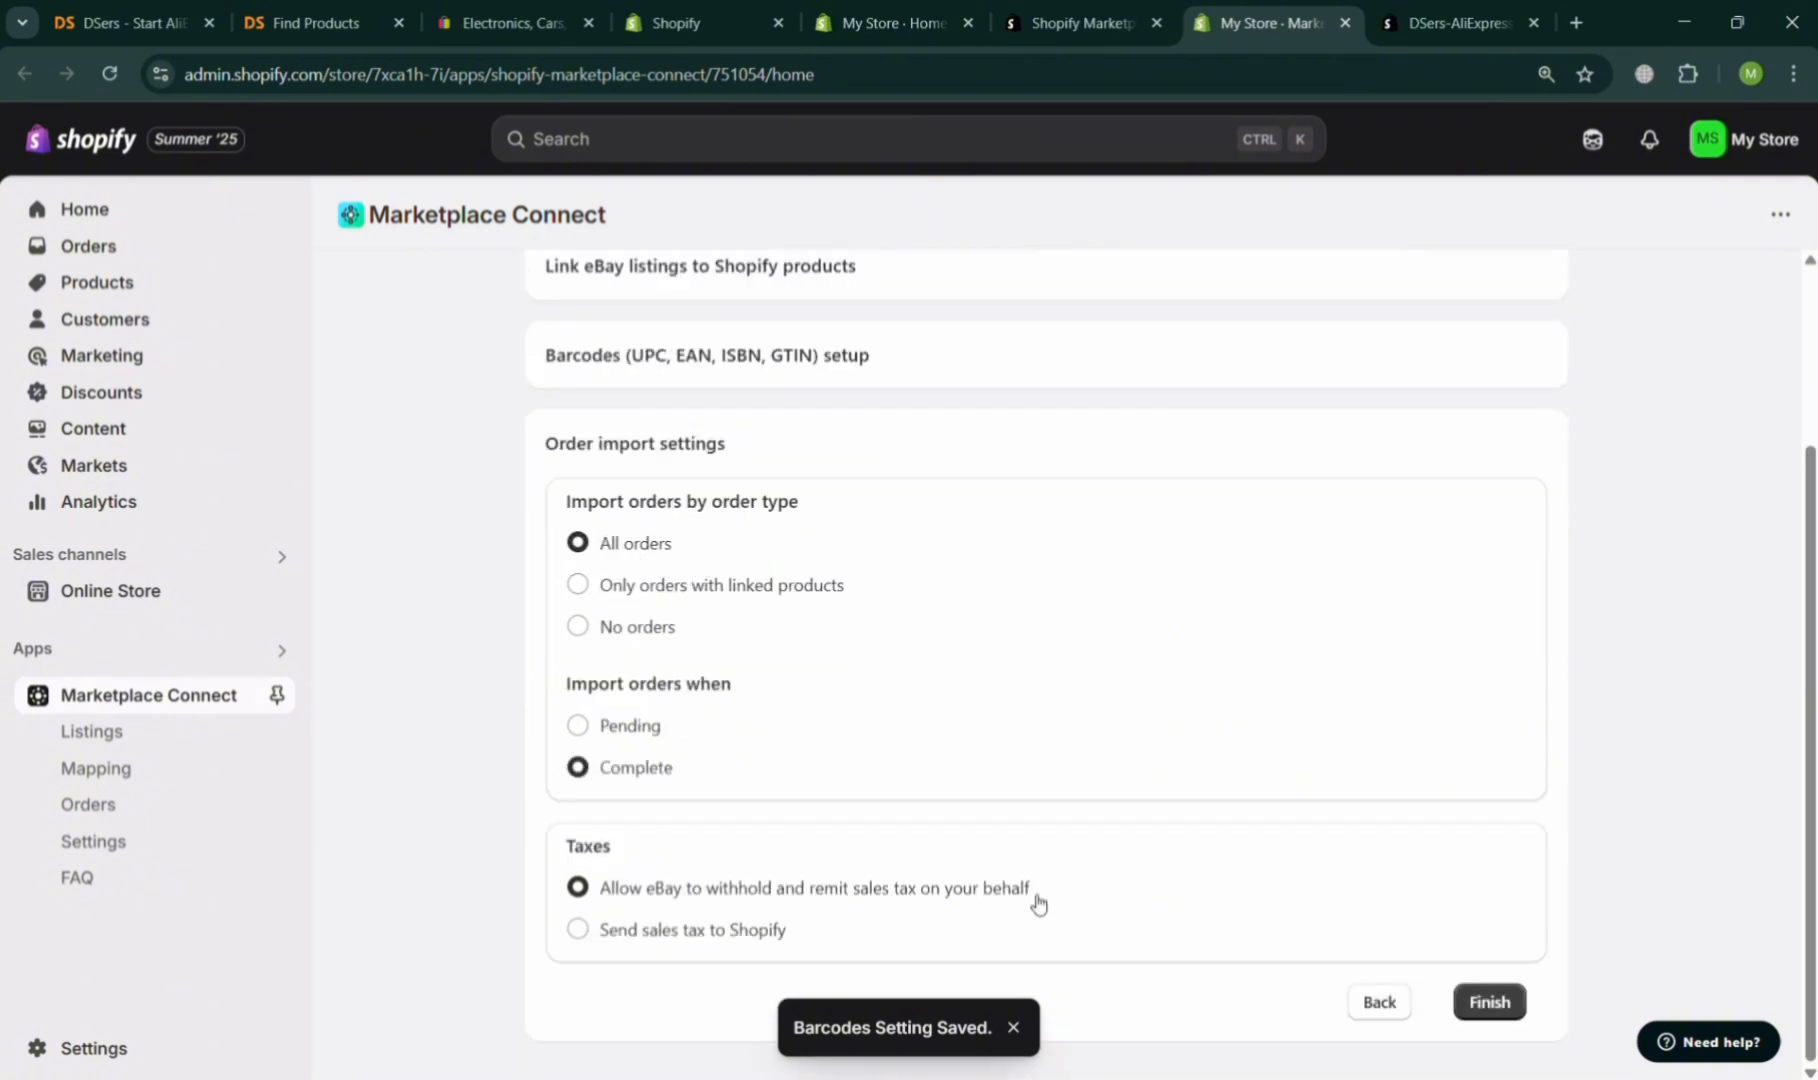
click(669, 940)
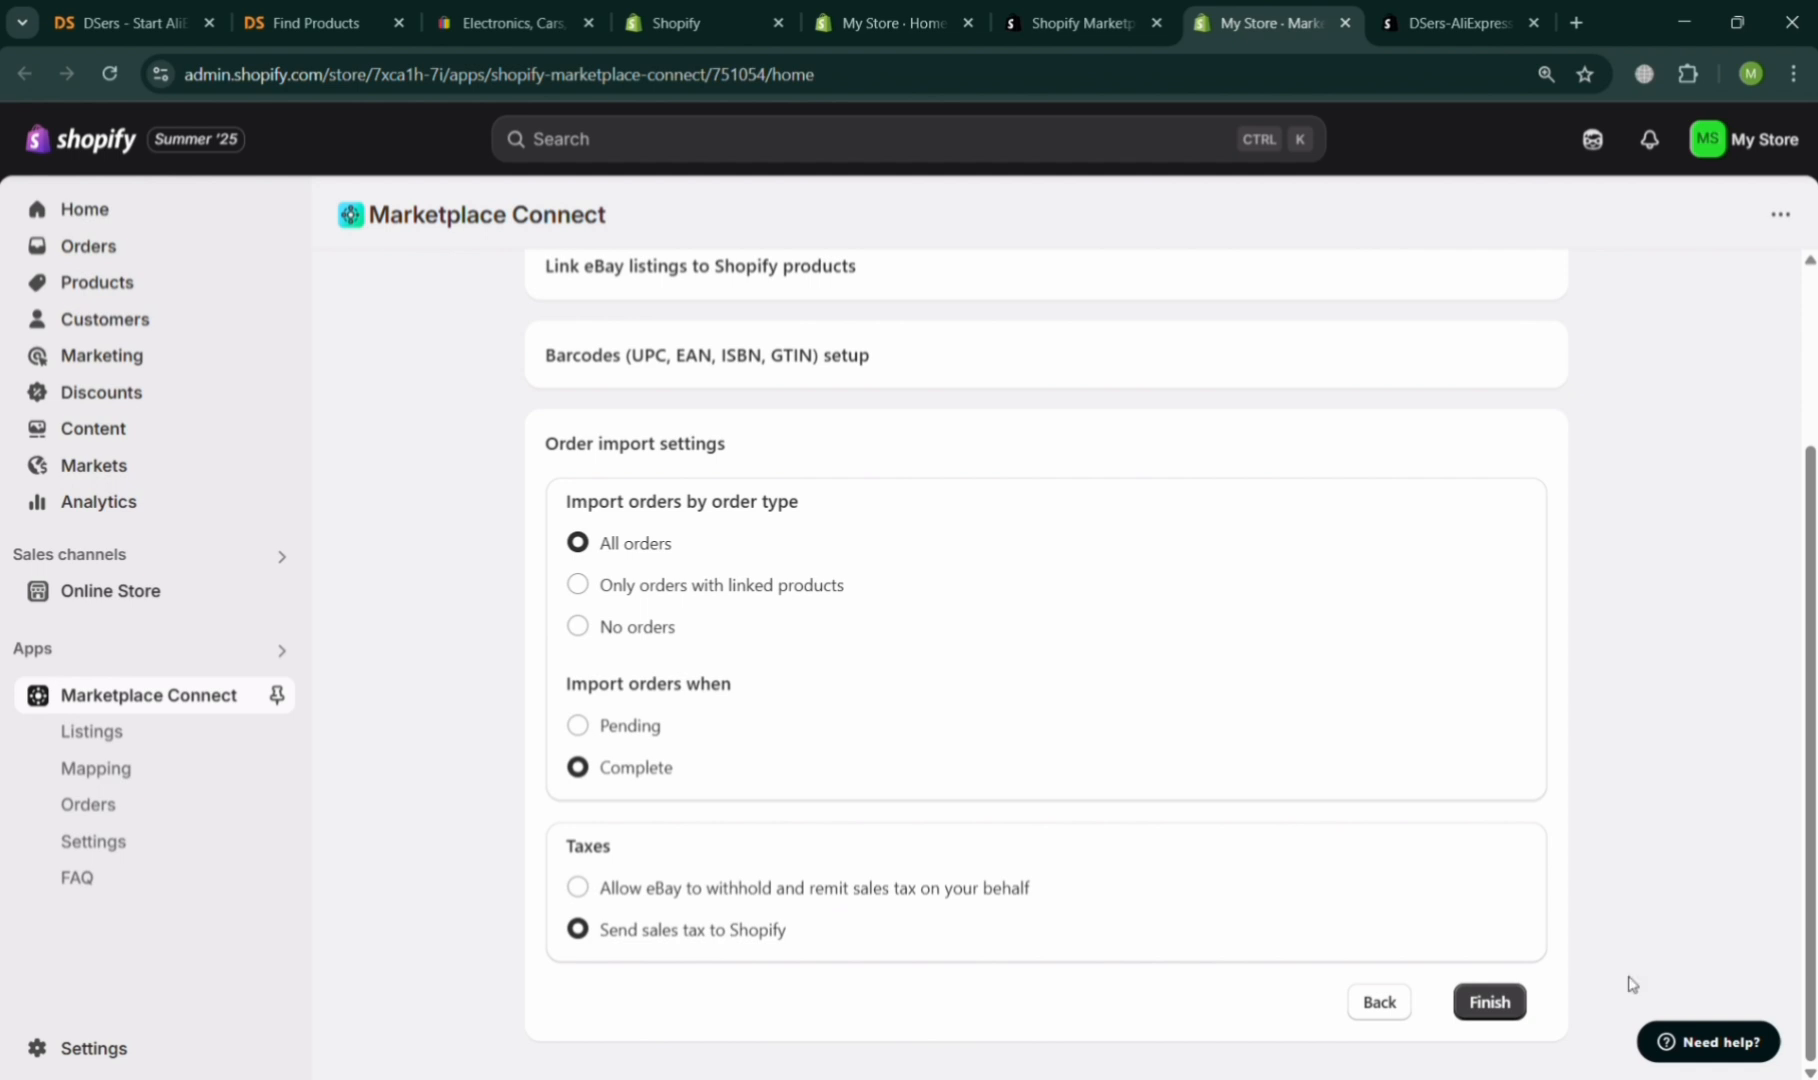
click(1489, 1002)
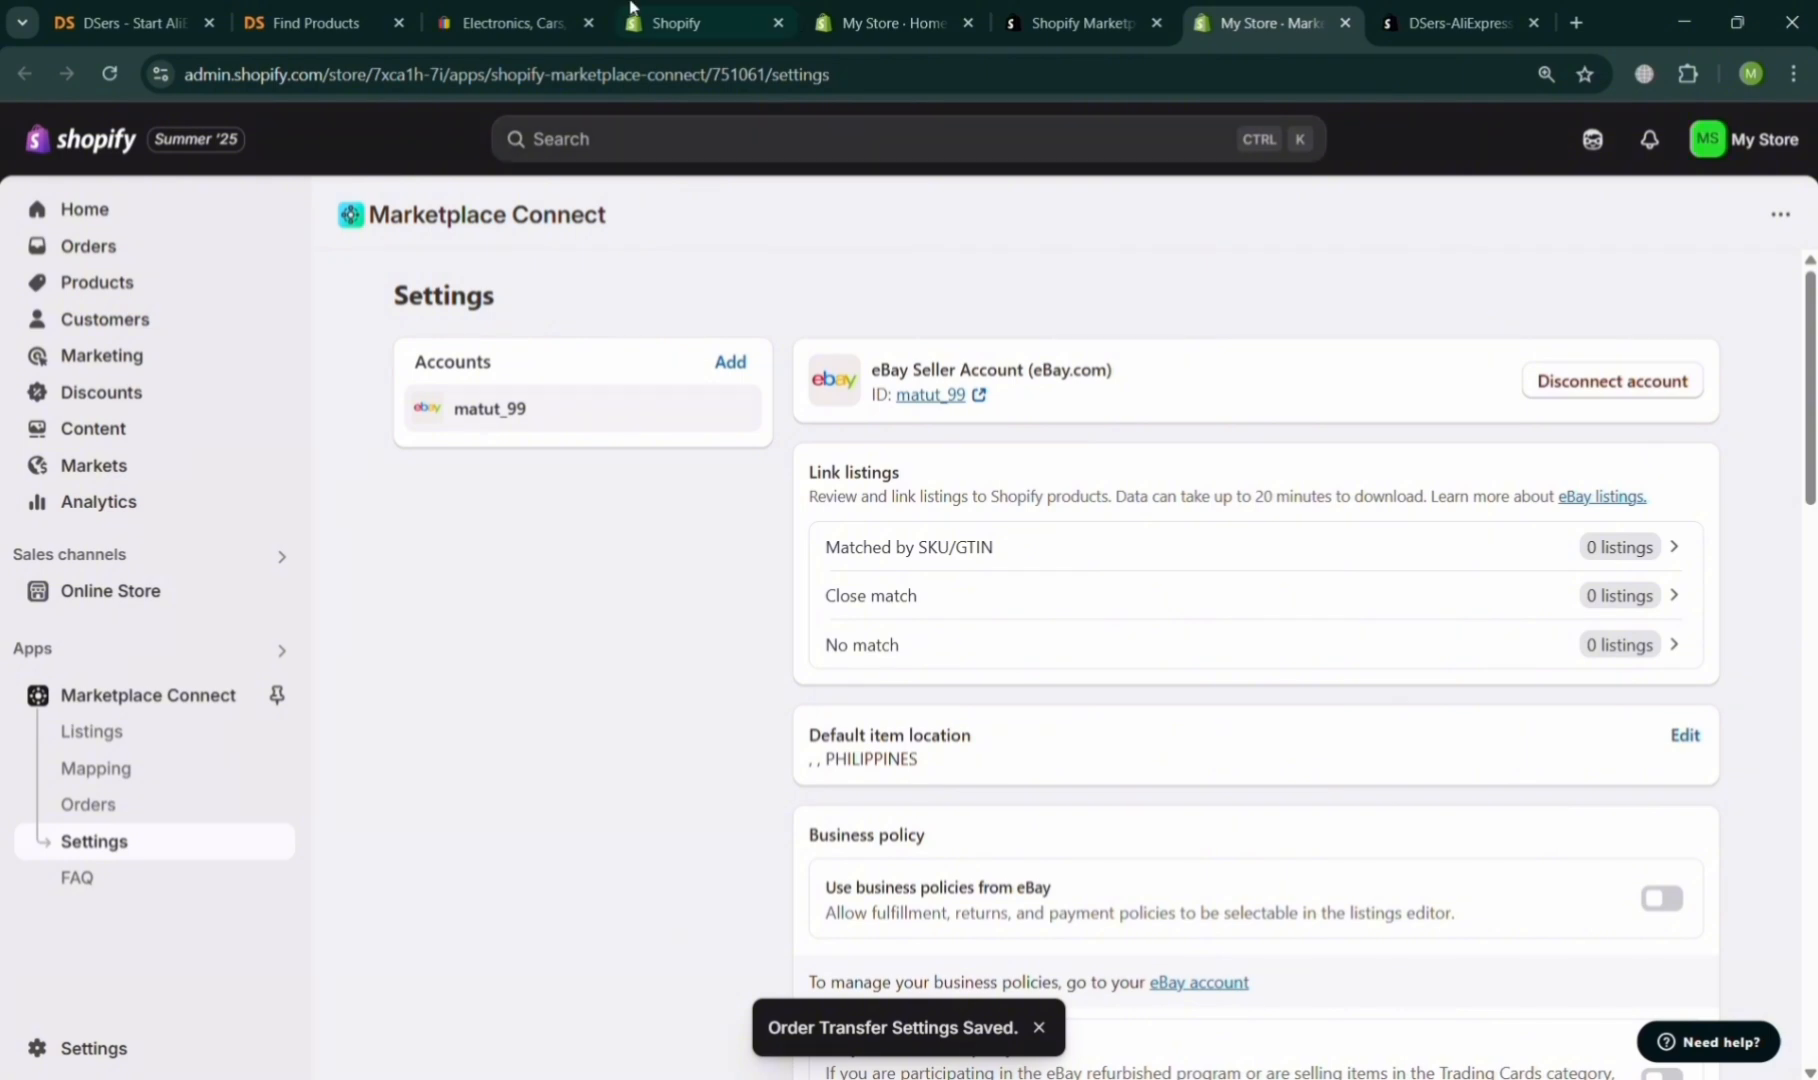
In the DSers Find Products catalog, add the FG New Reading Glasses product to the import list and open the list.
click(258, 8)
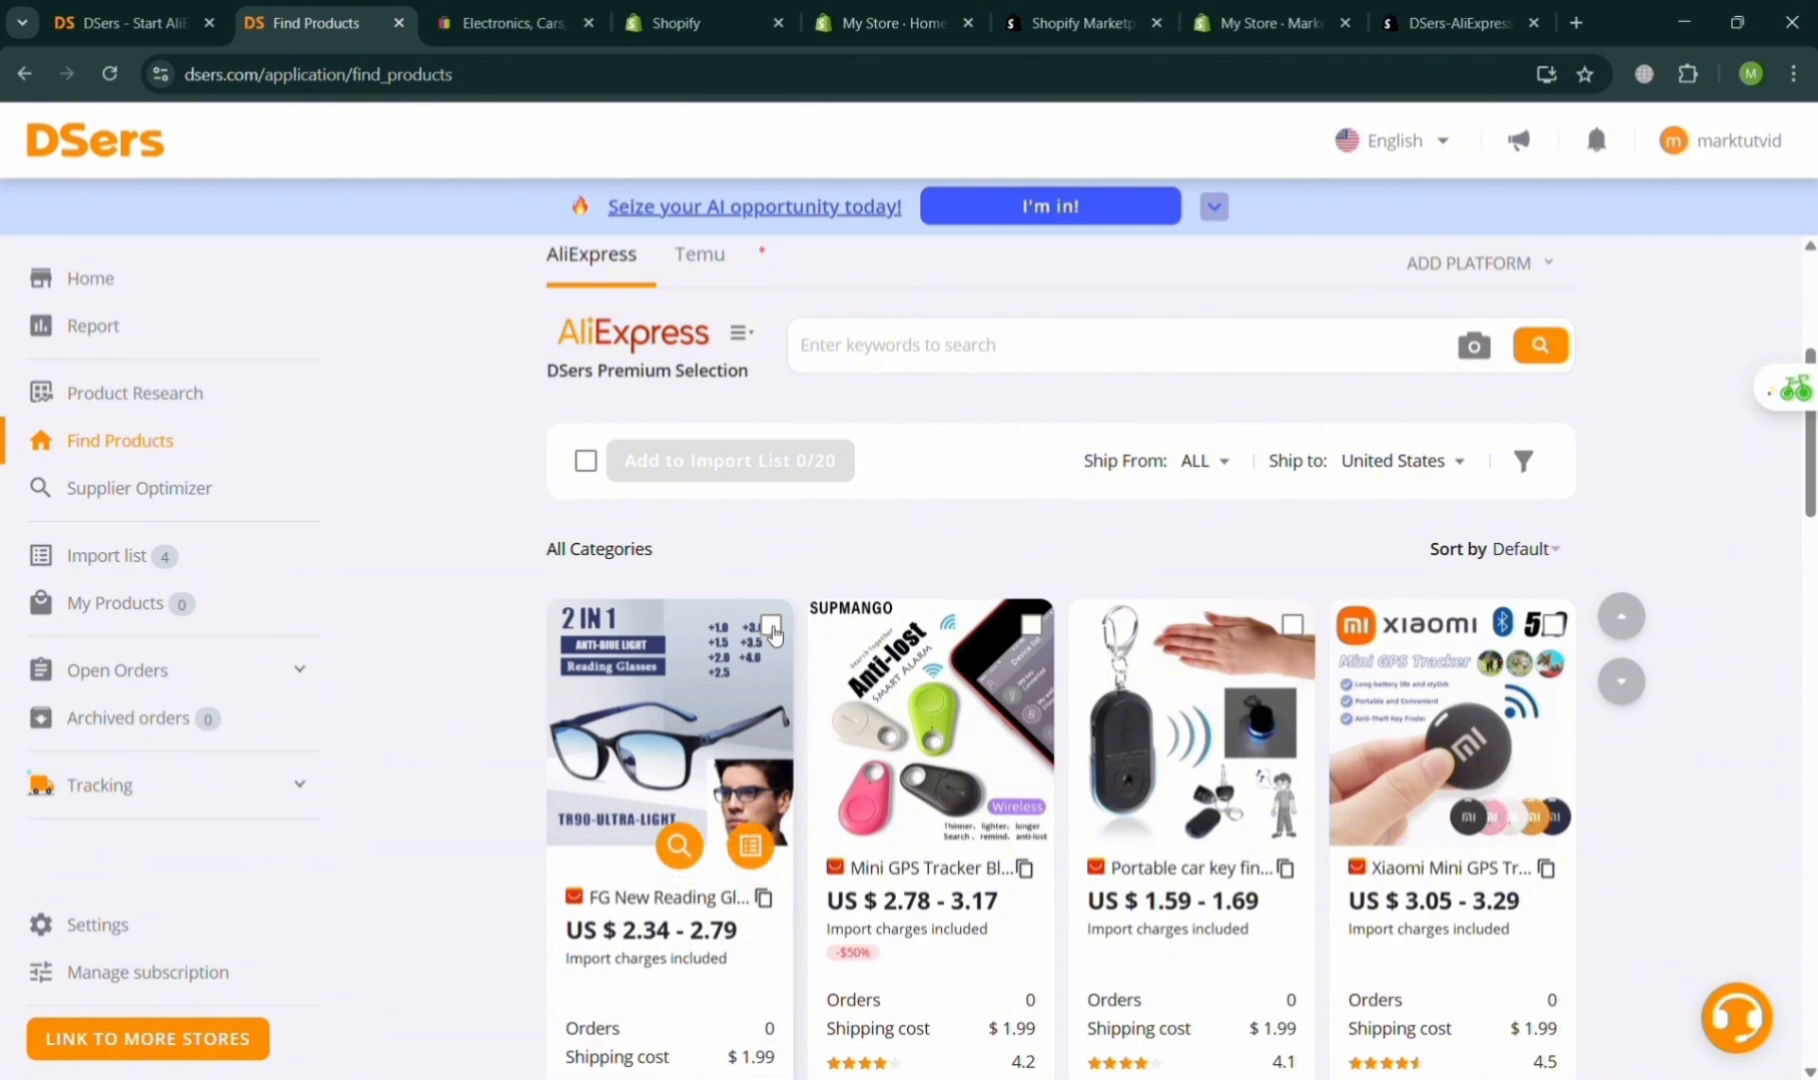
click(772, 628)
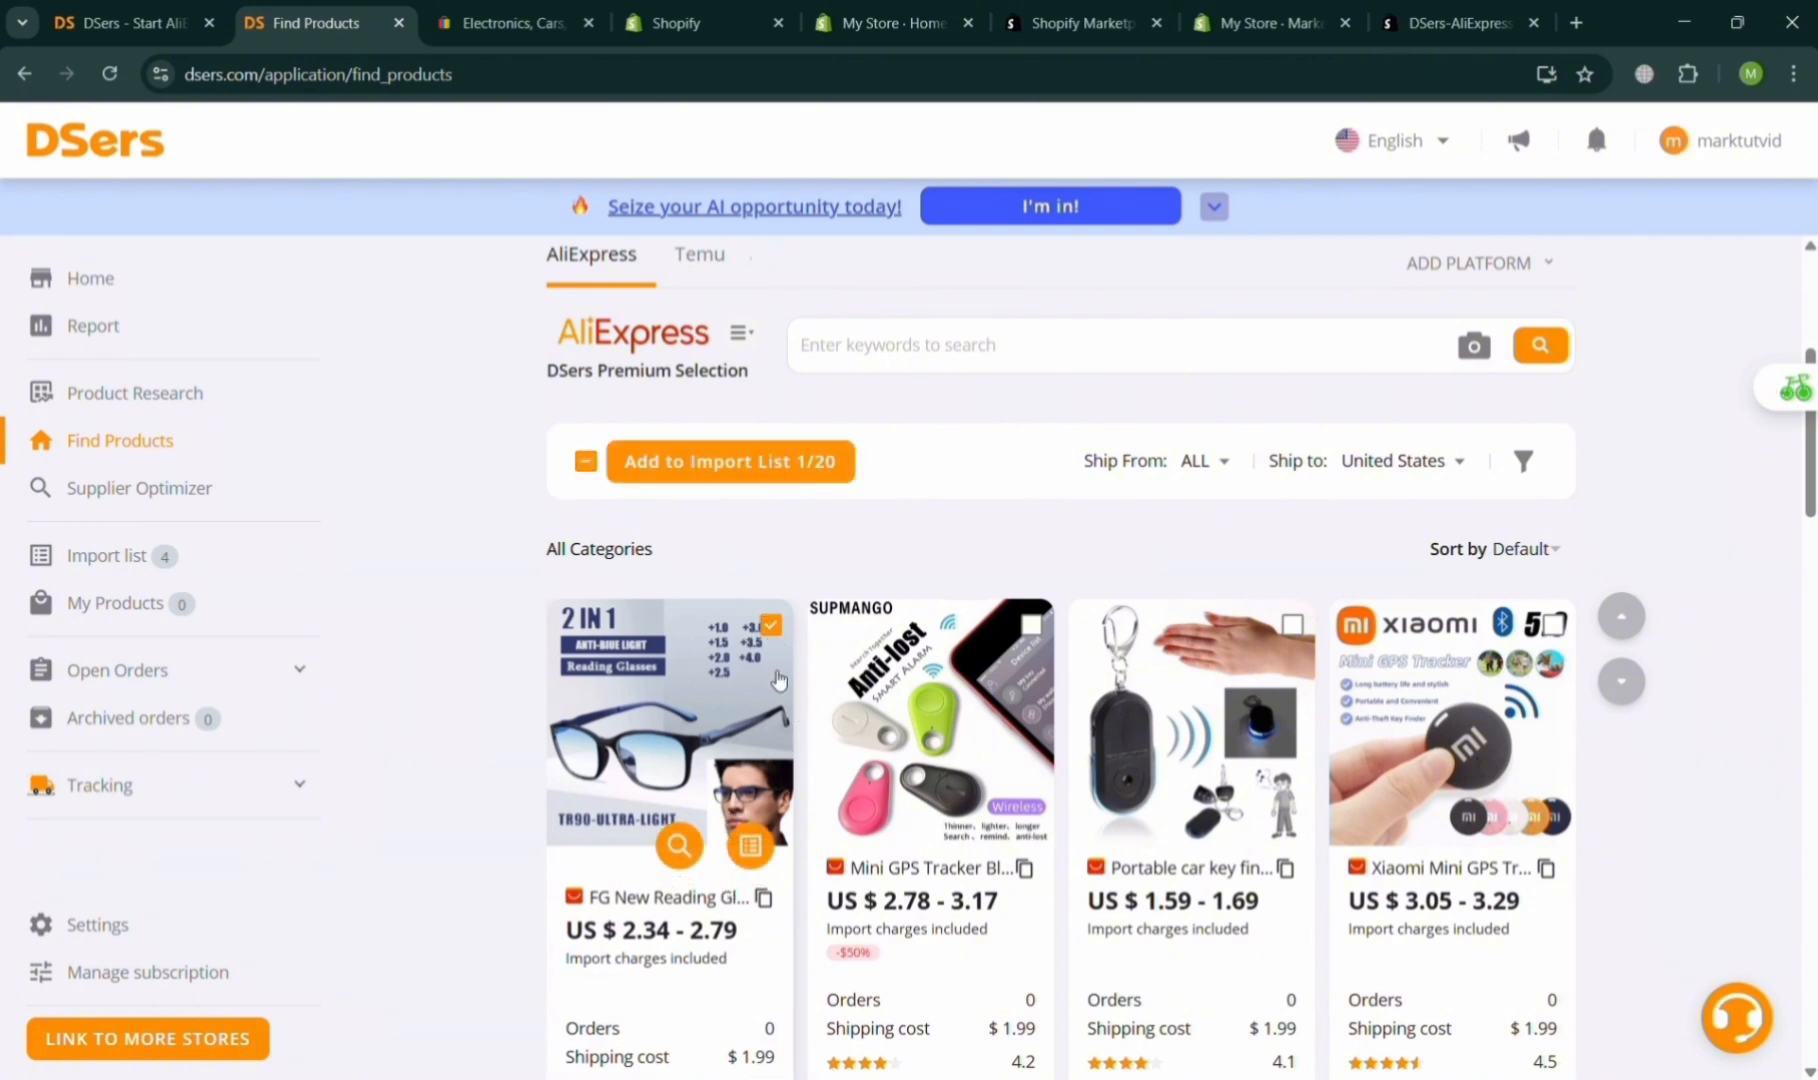
click(770, 480)
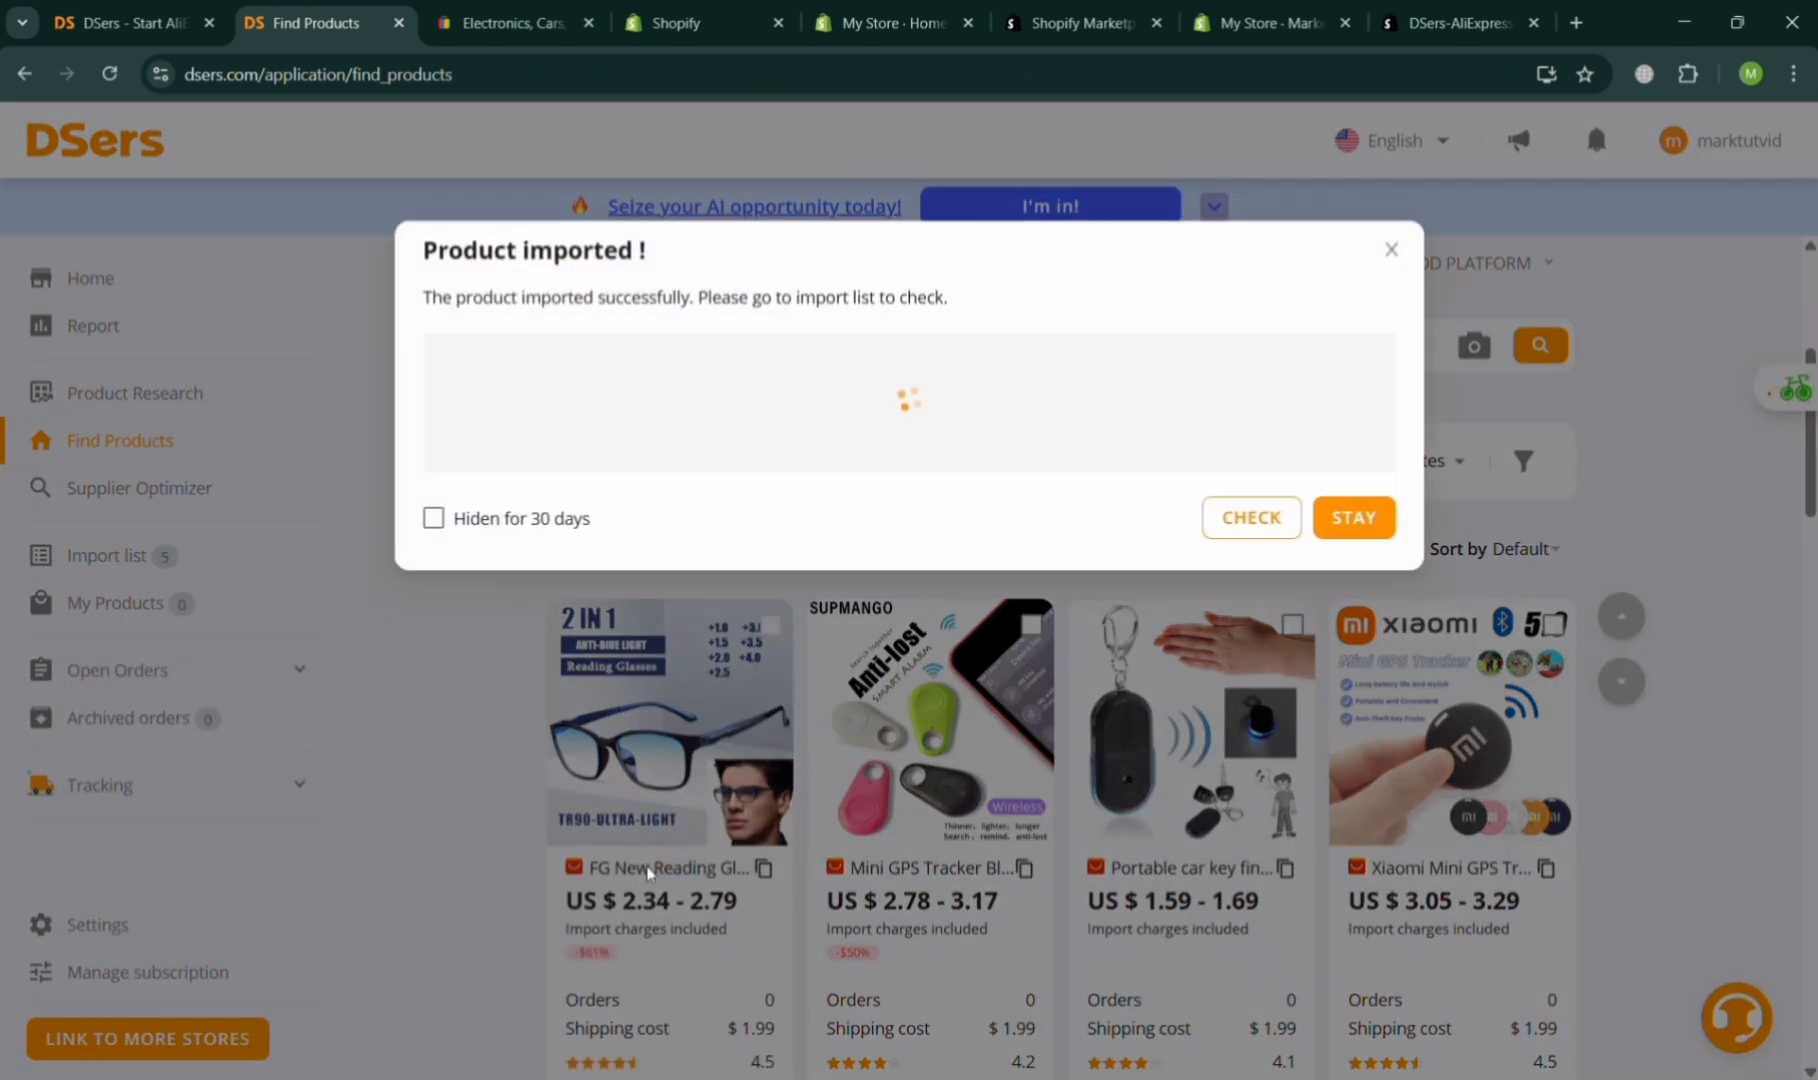
click(1268, 519)
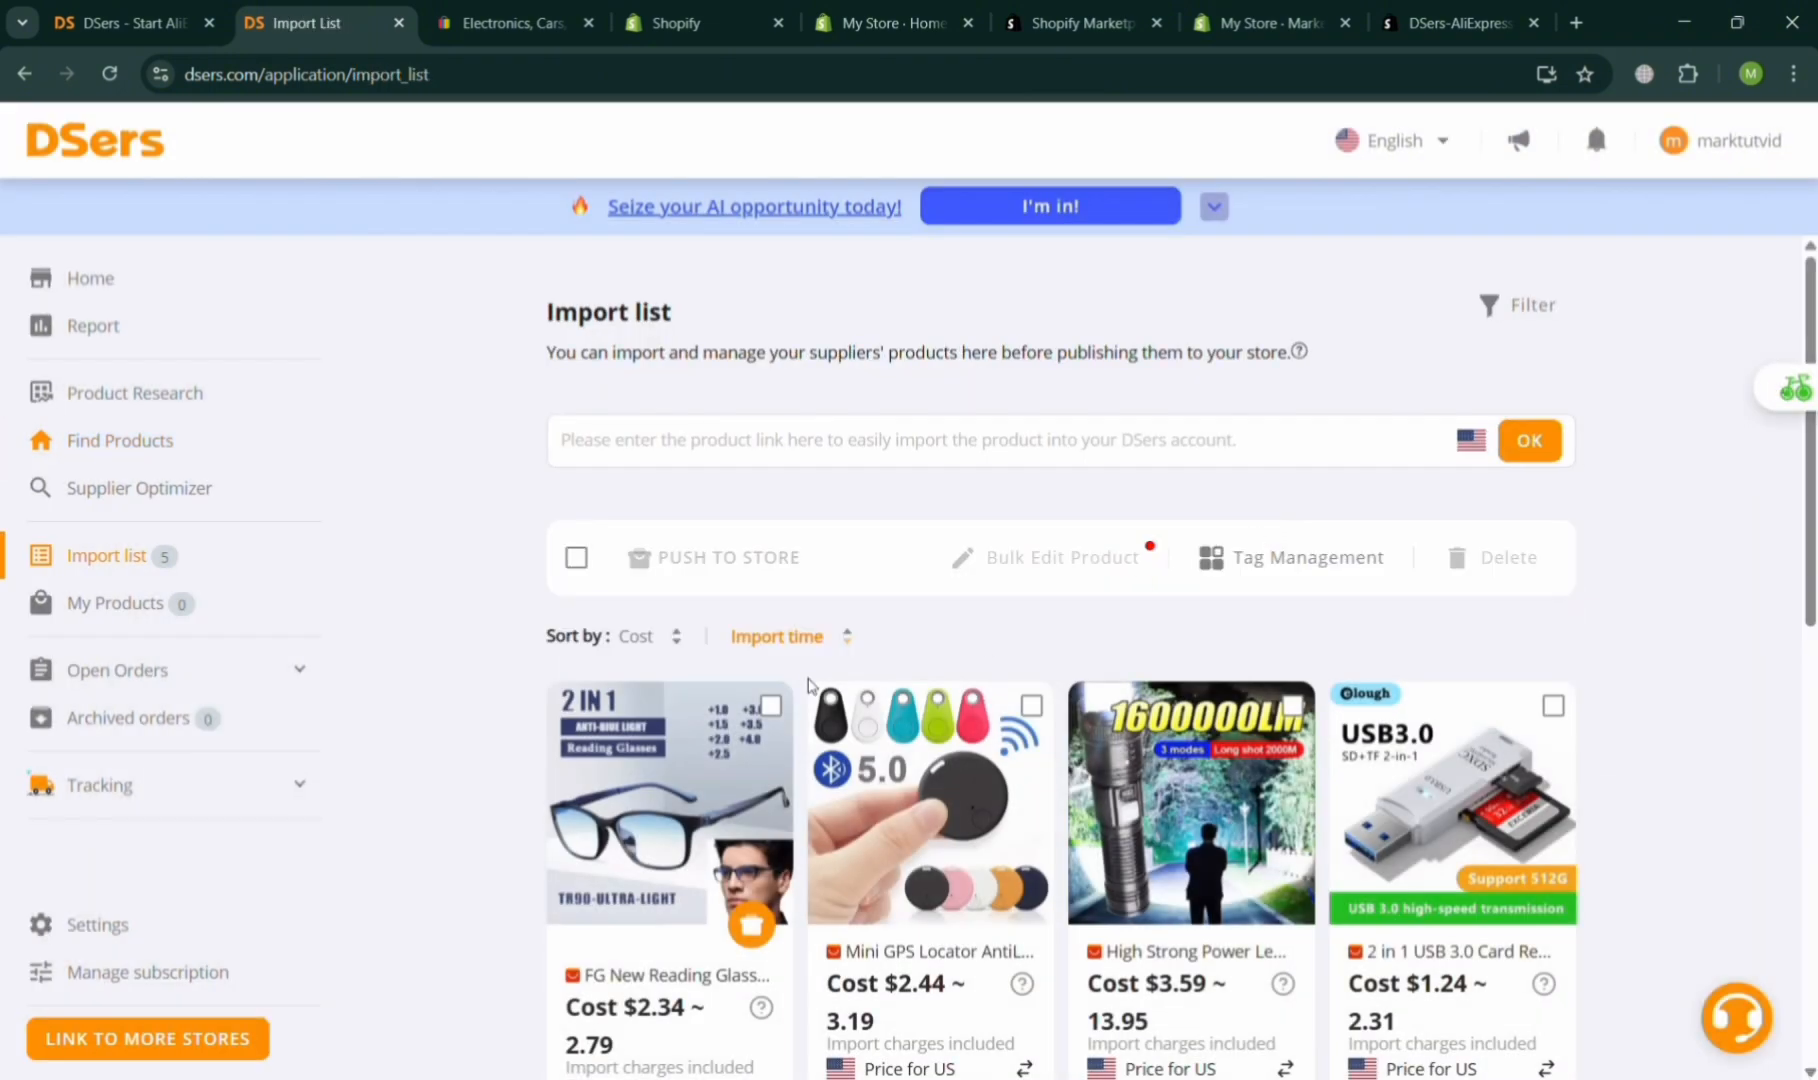
Select the reading glasses product in the import list and push it to the Shopify store with the default preferences.
click(771, 708)
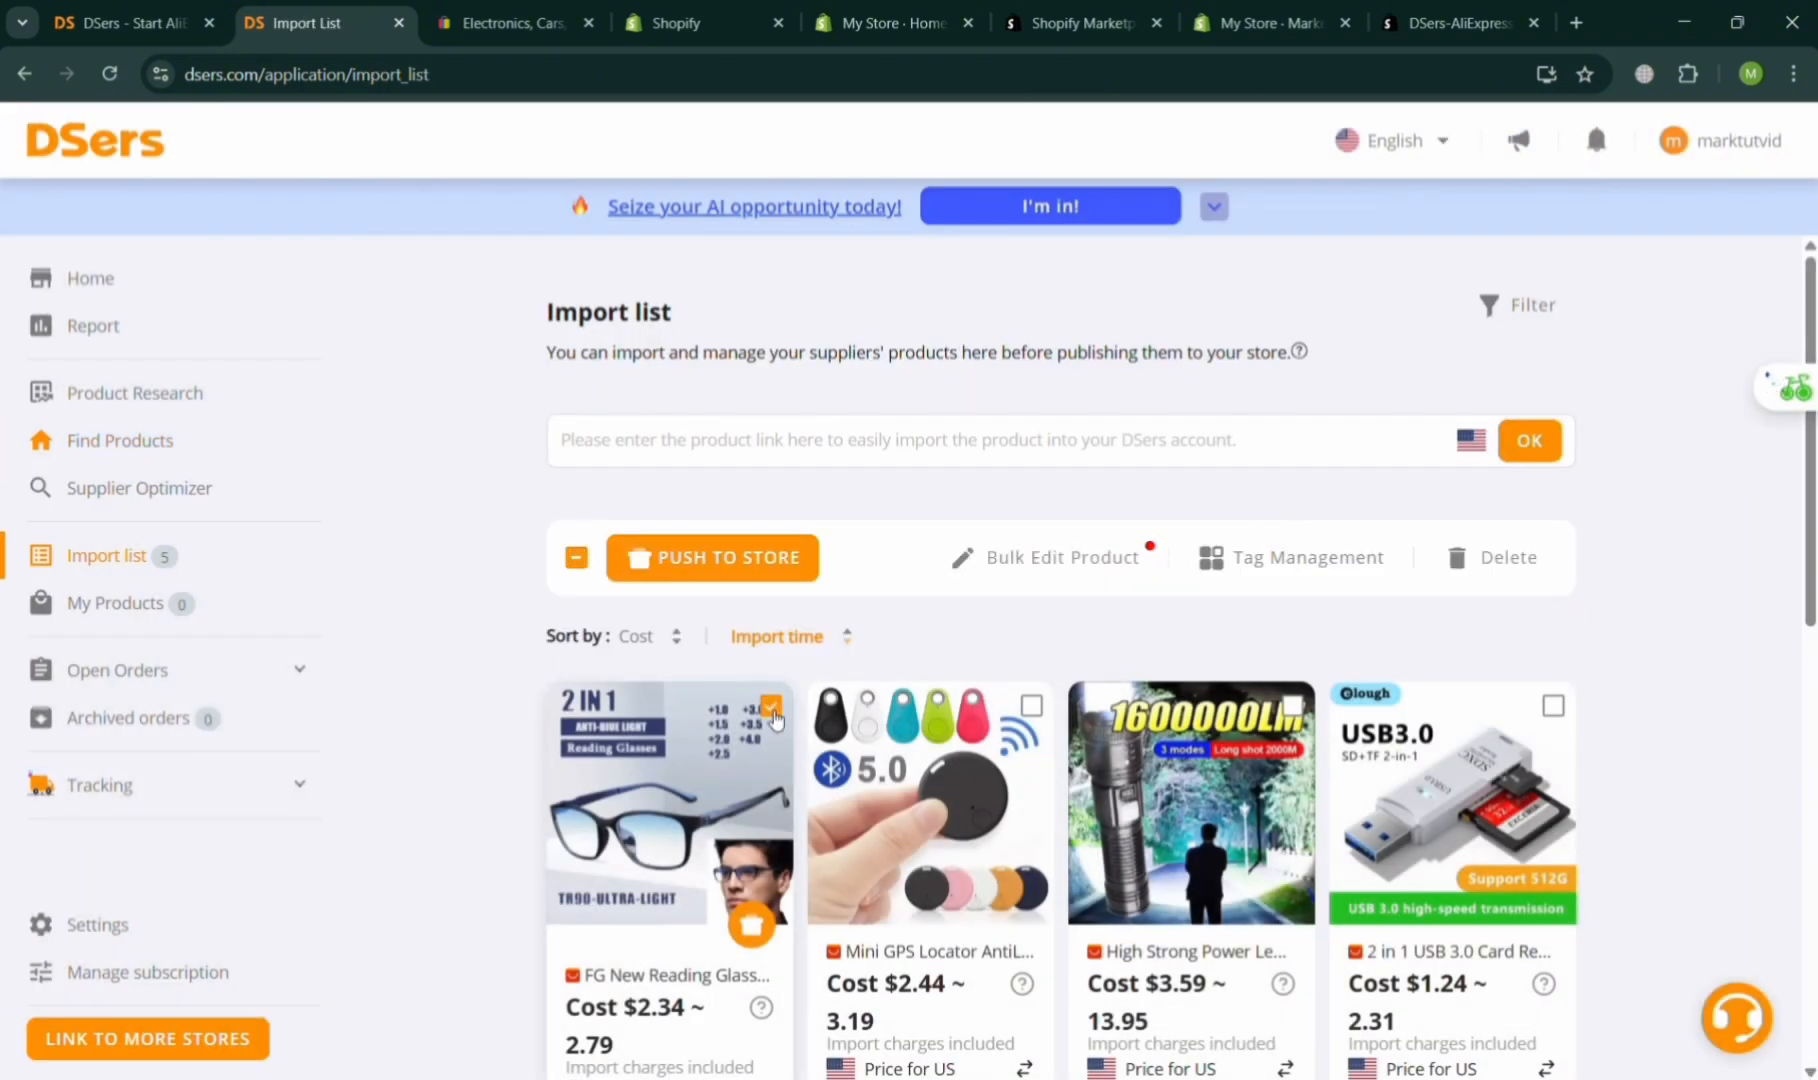
click(726, 551)
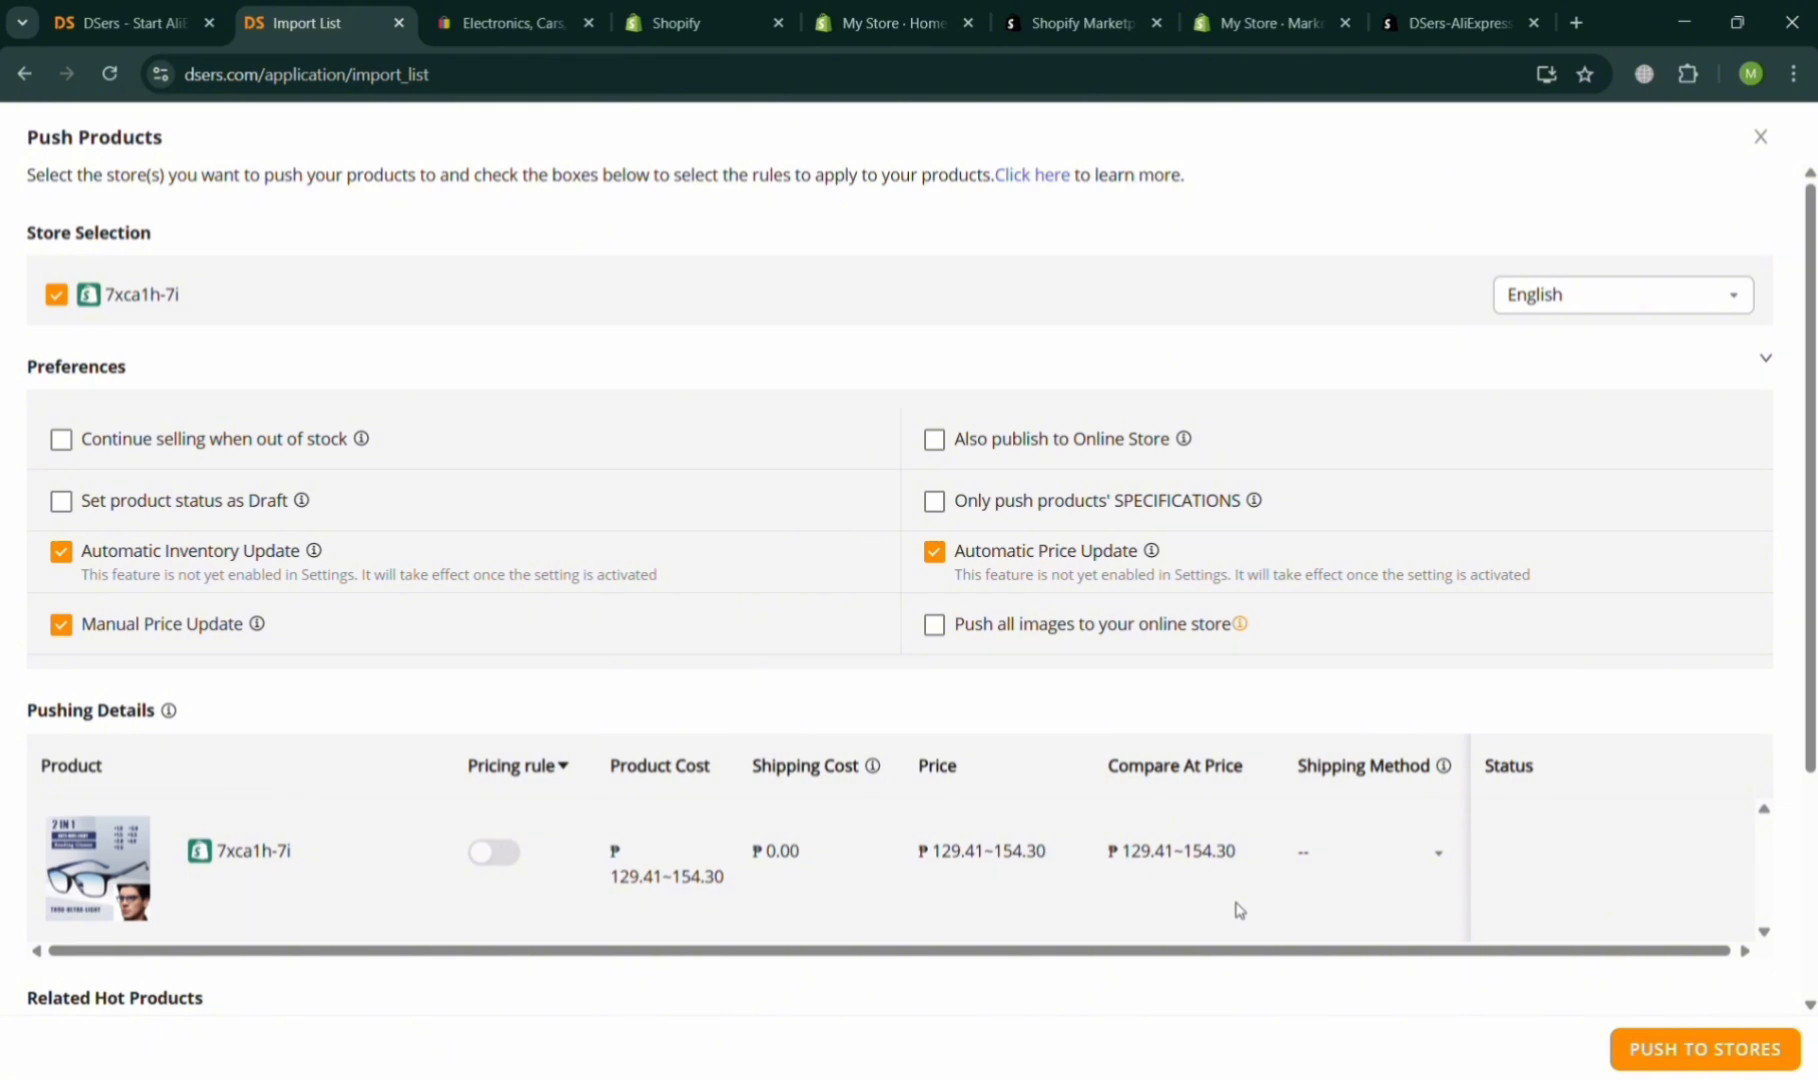
drag(1808, 678, 1808, 865)
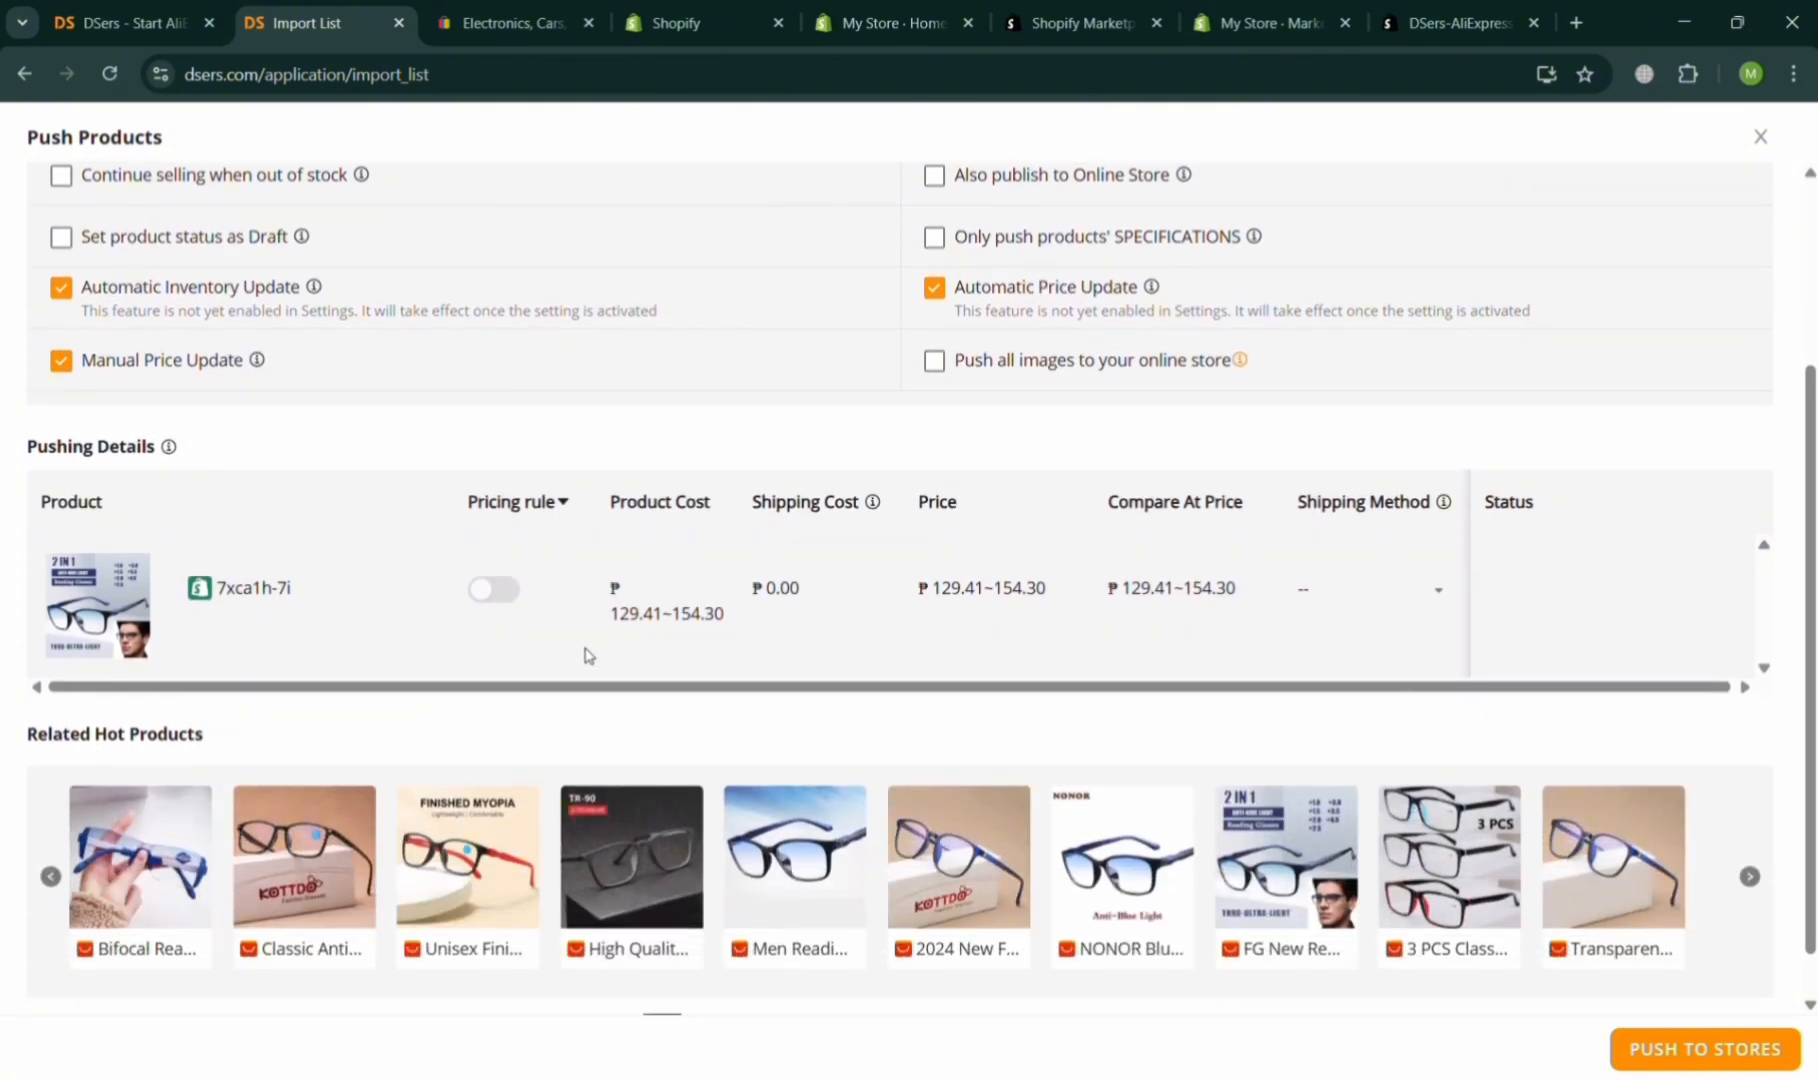
click(1761, 1049)
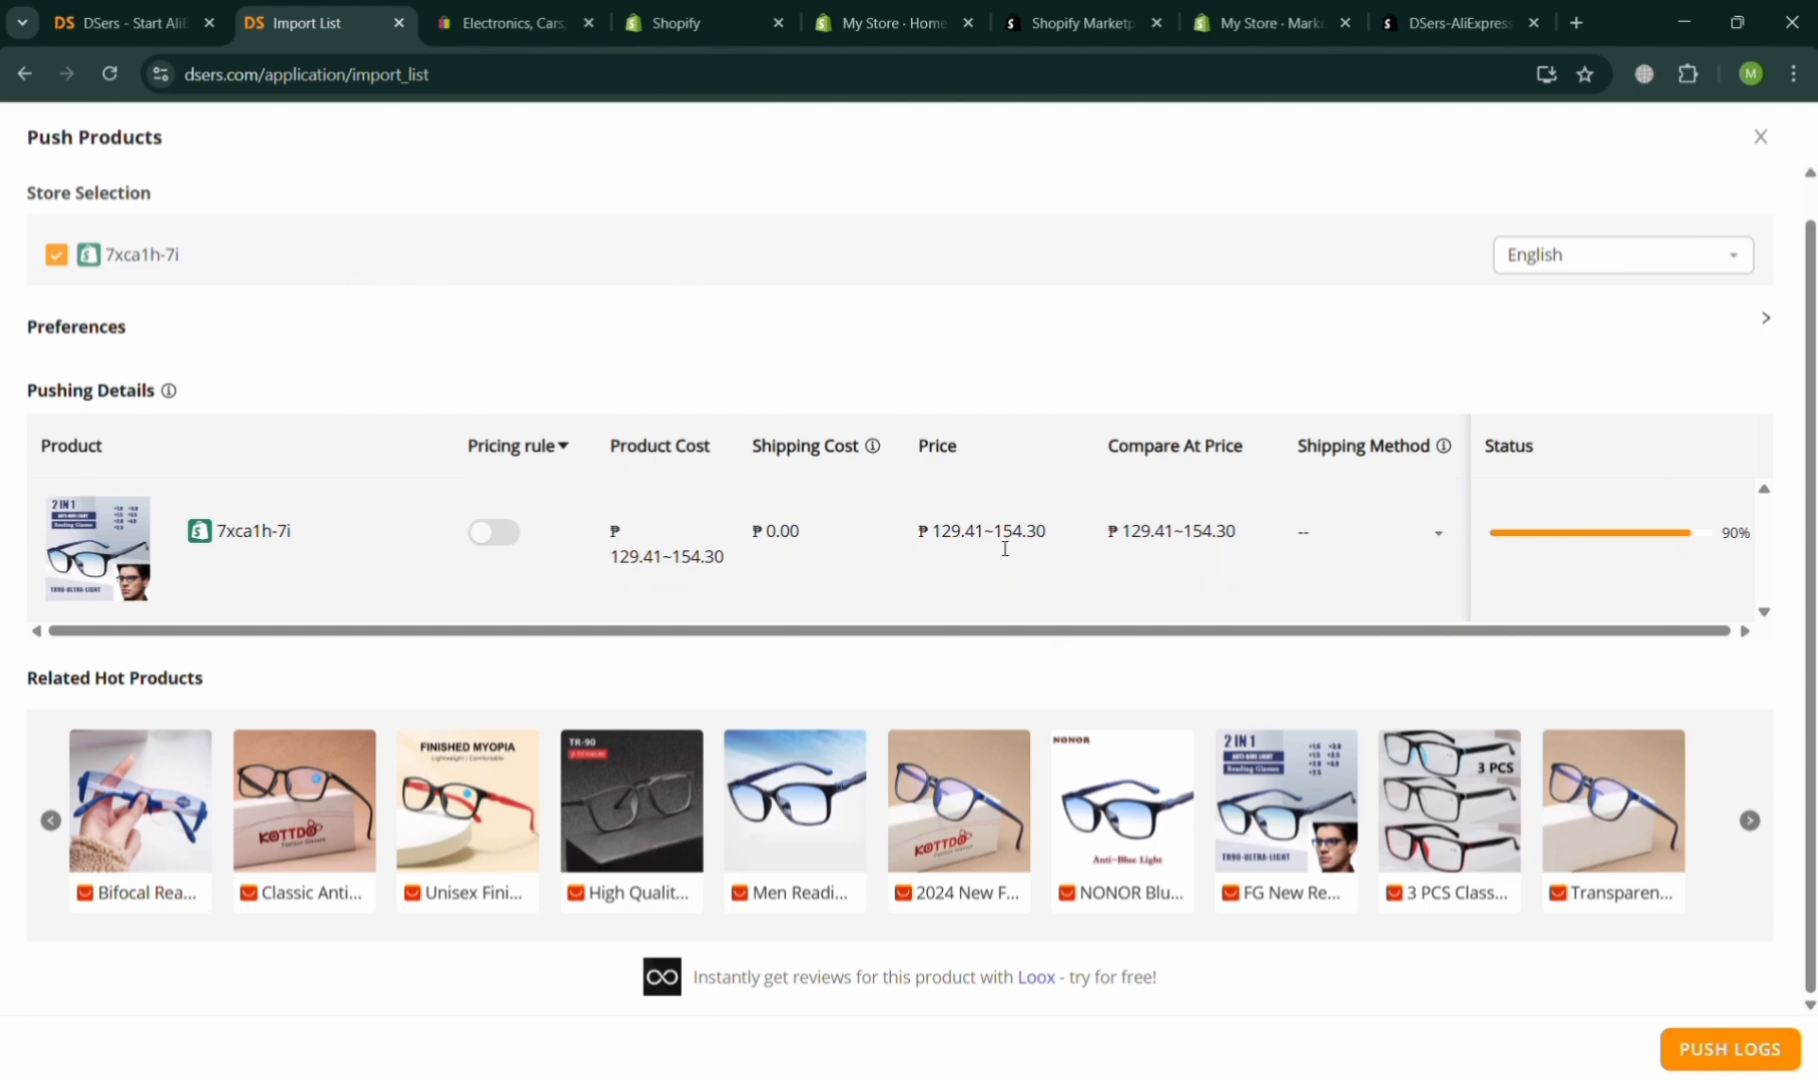
Open the pushed reading glasses product from the Shopify admin products list and review its details and variants.
scroll(1005, 548, up, 1)
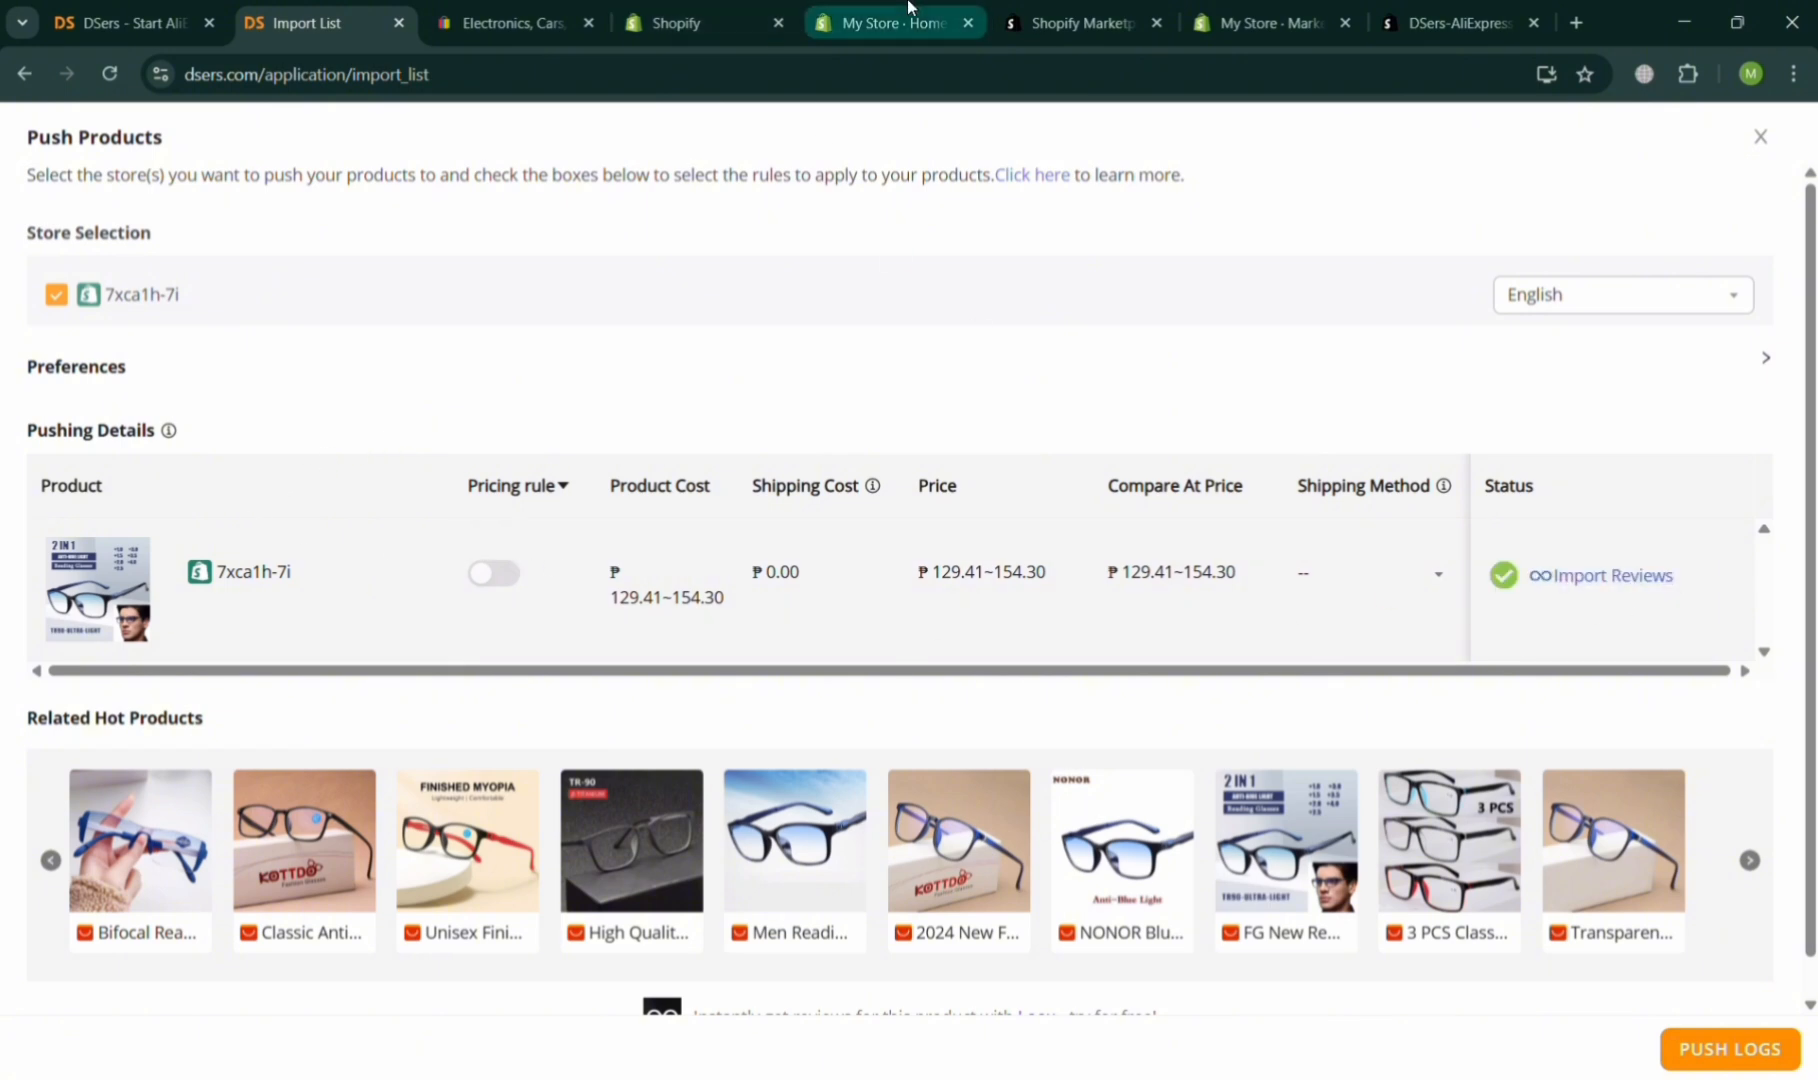
click(1240, 8)
click(915, 8)
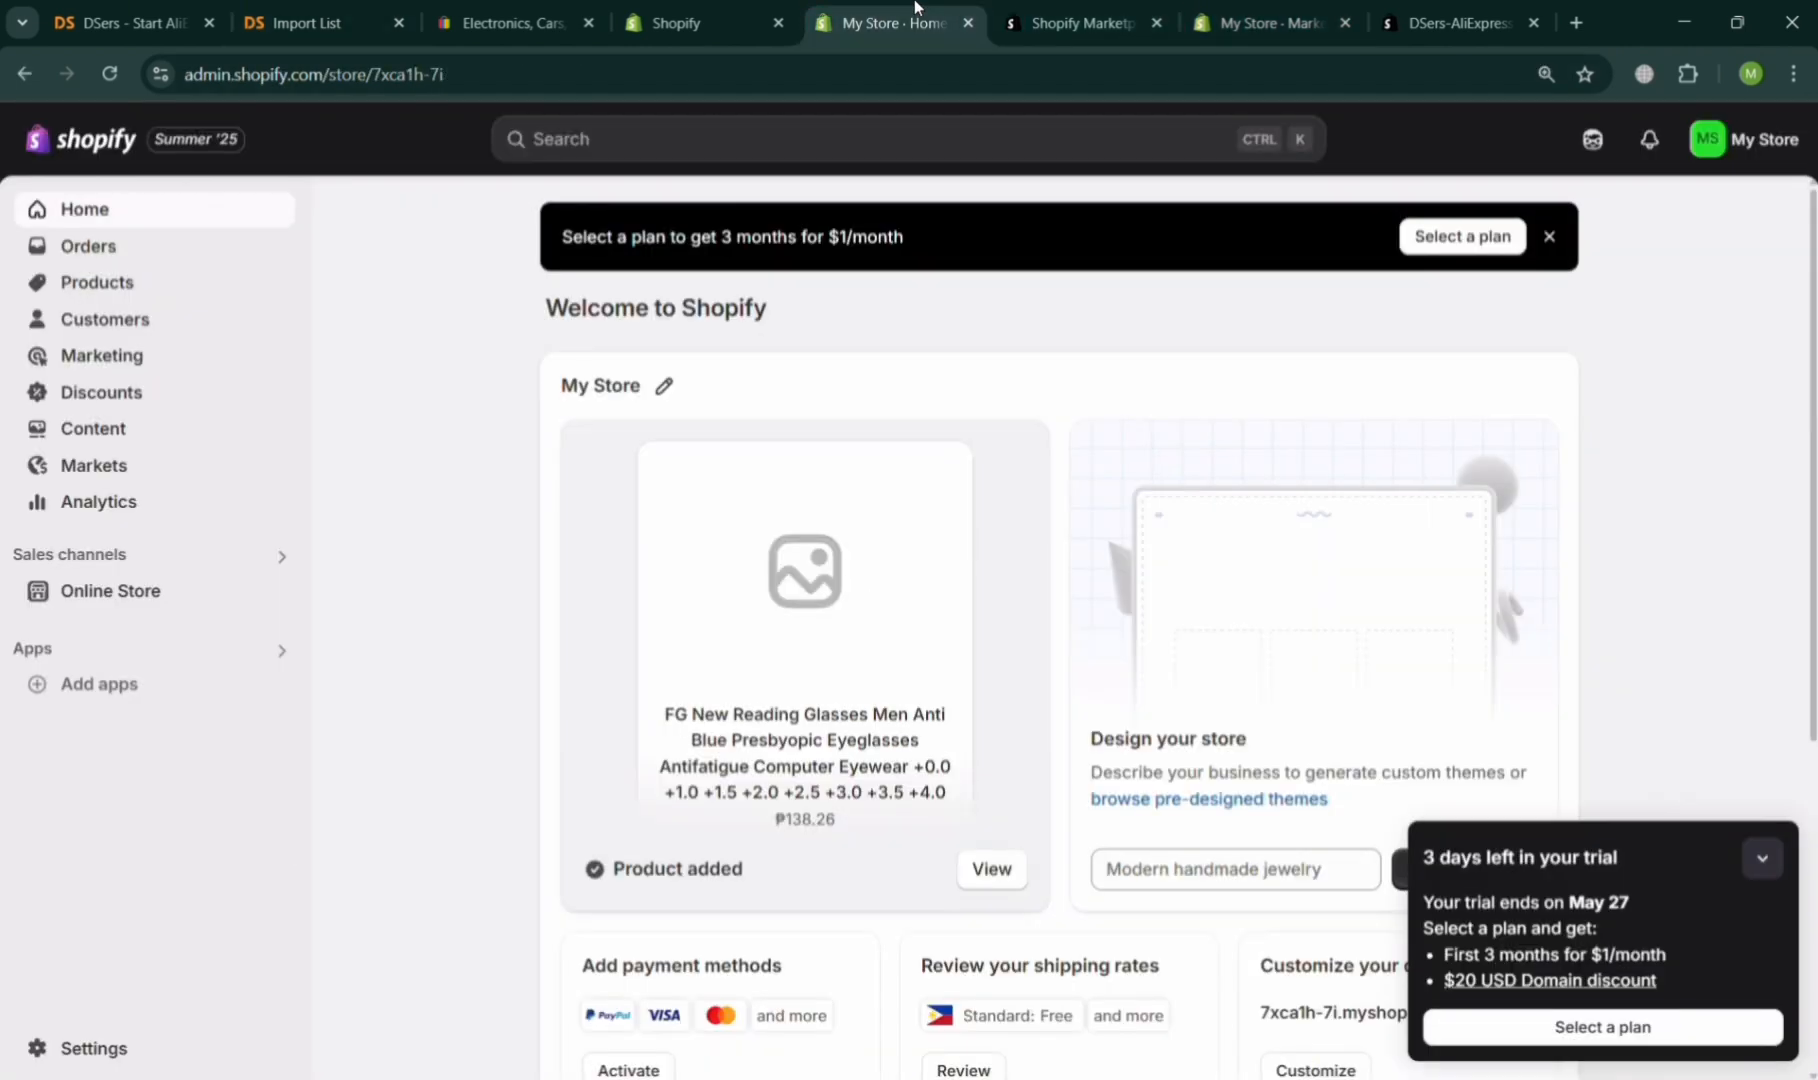
click(92, 287)
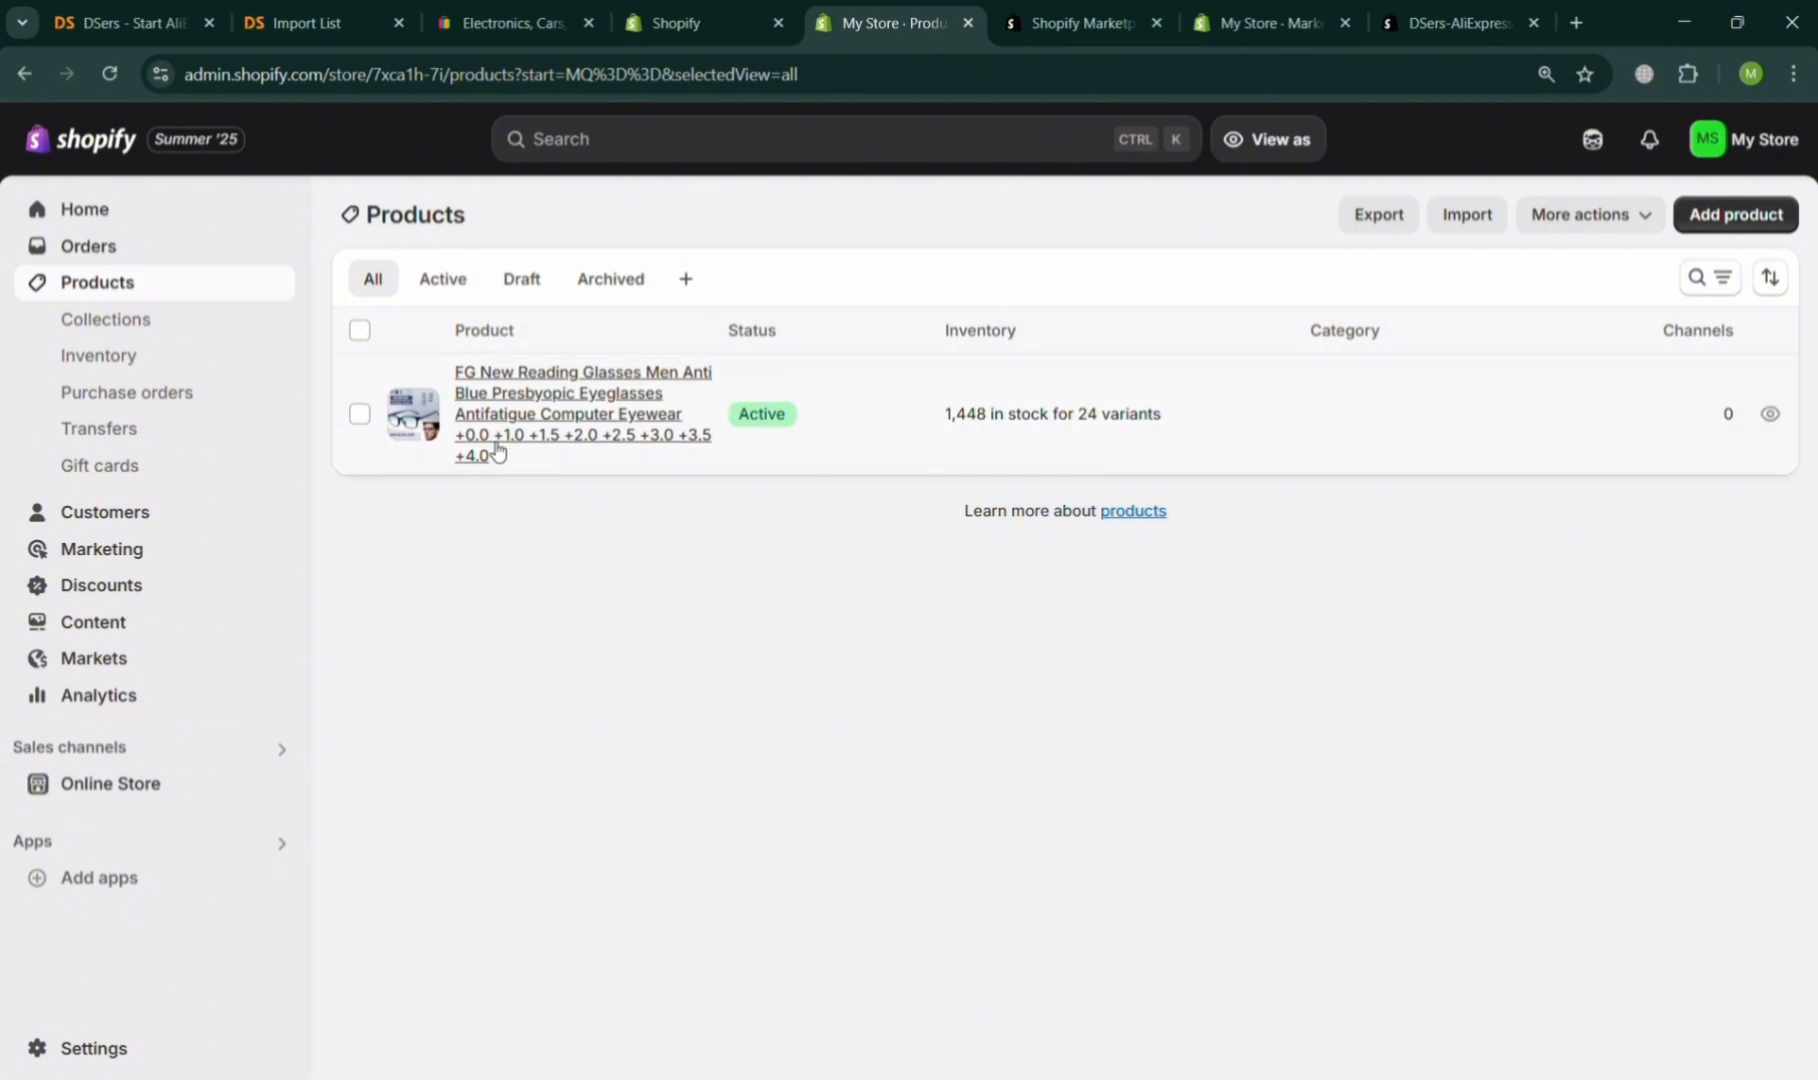
click(550, 410)
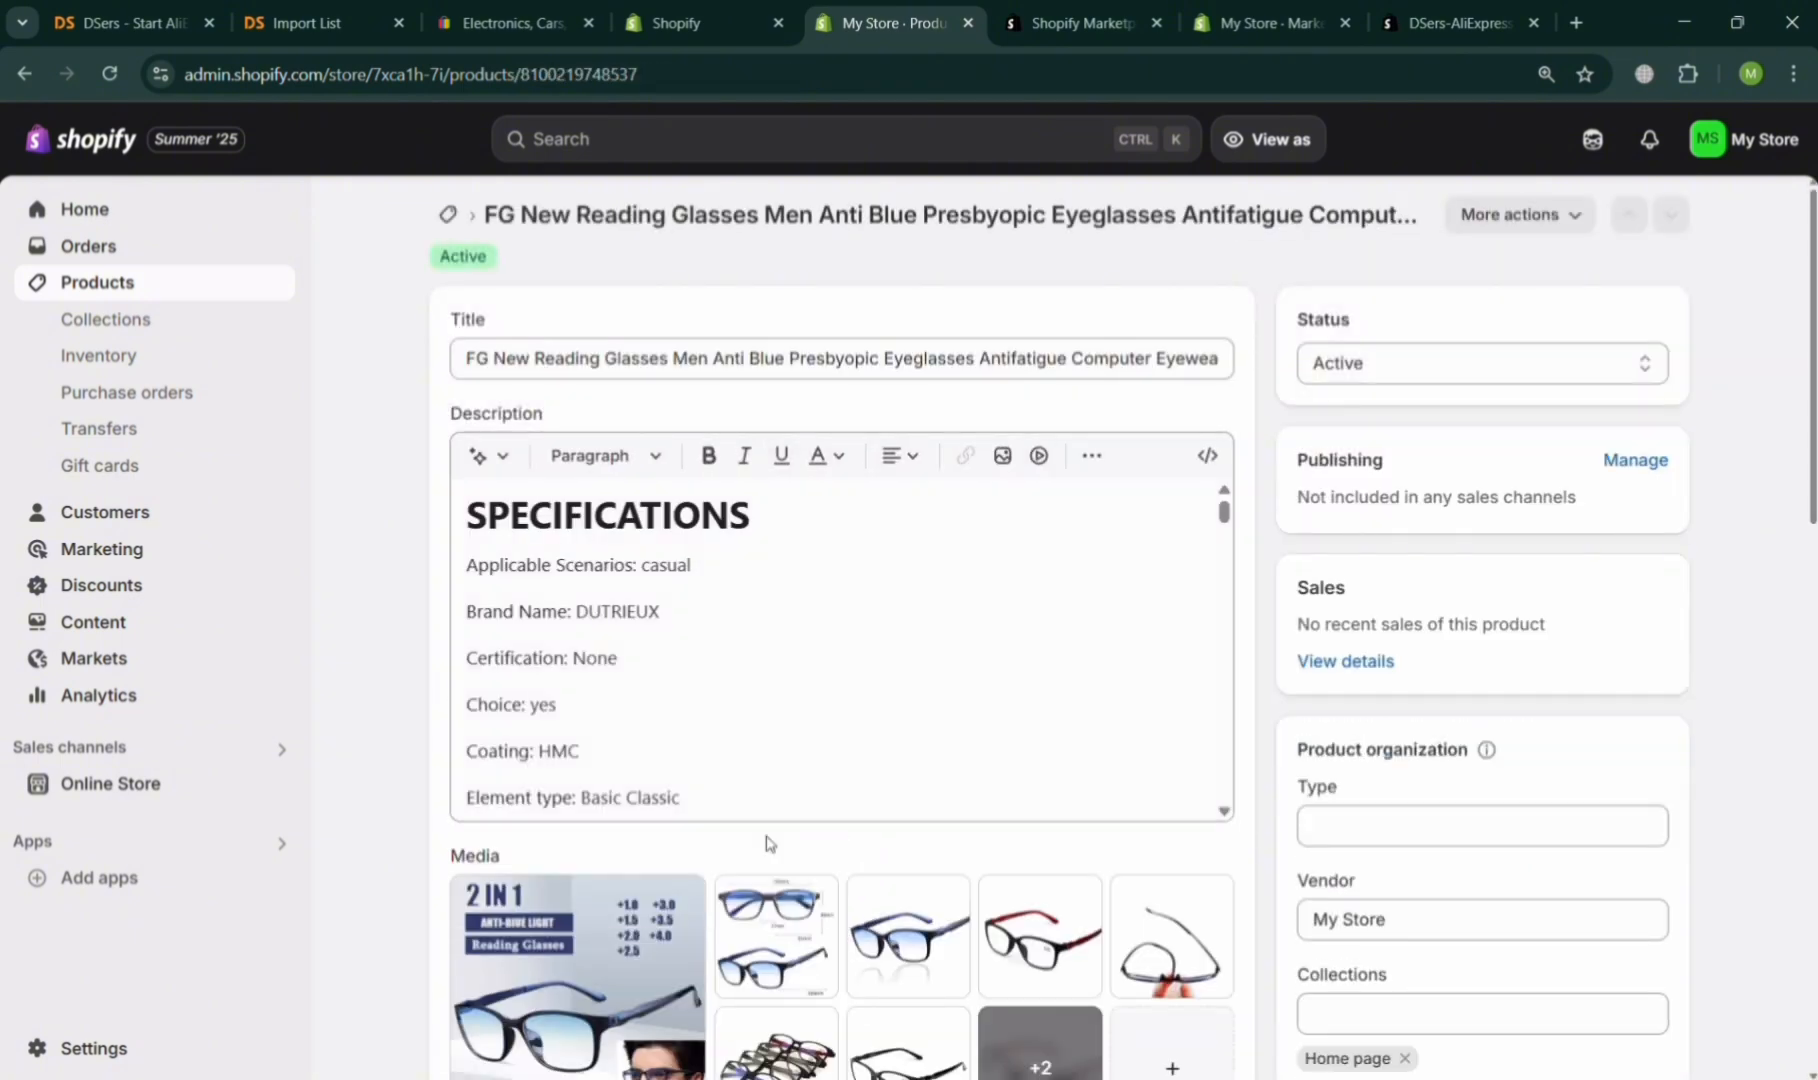
scroll(768, 843, down, 10)
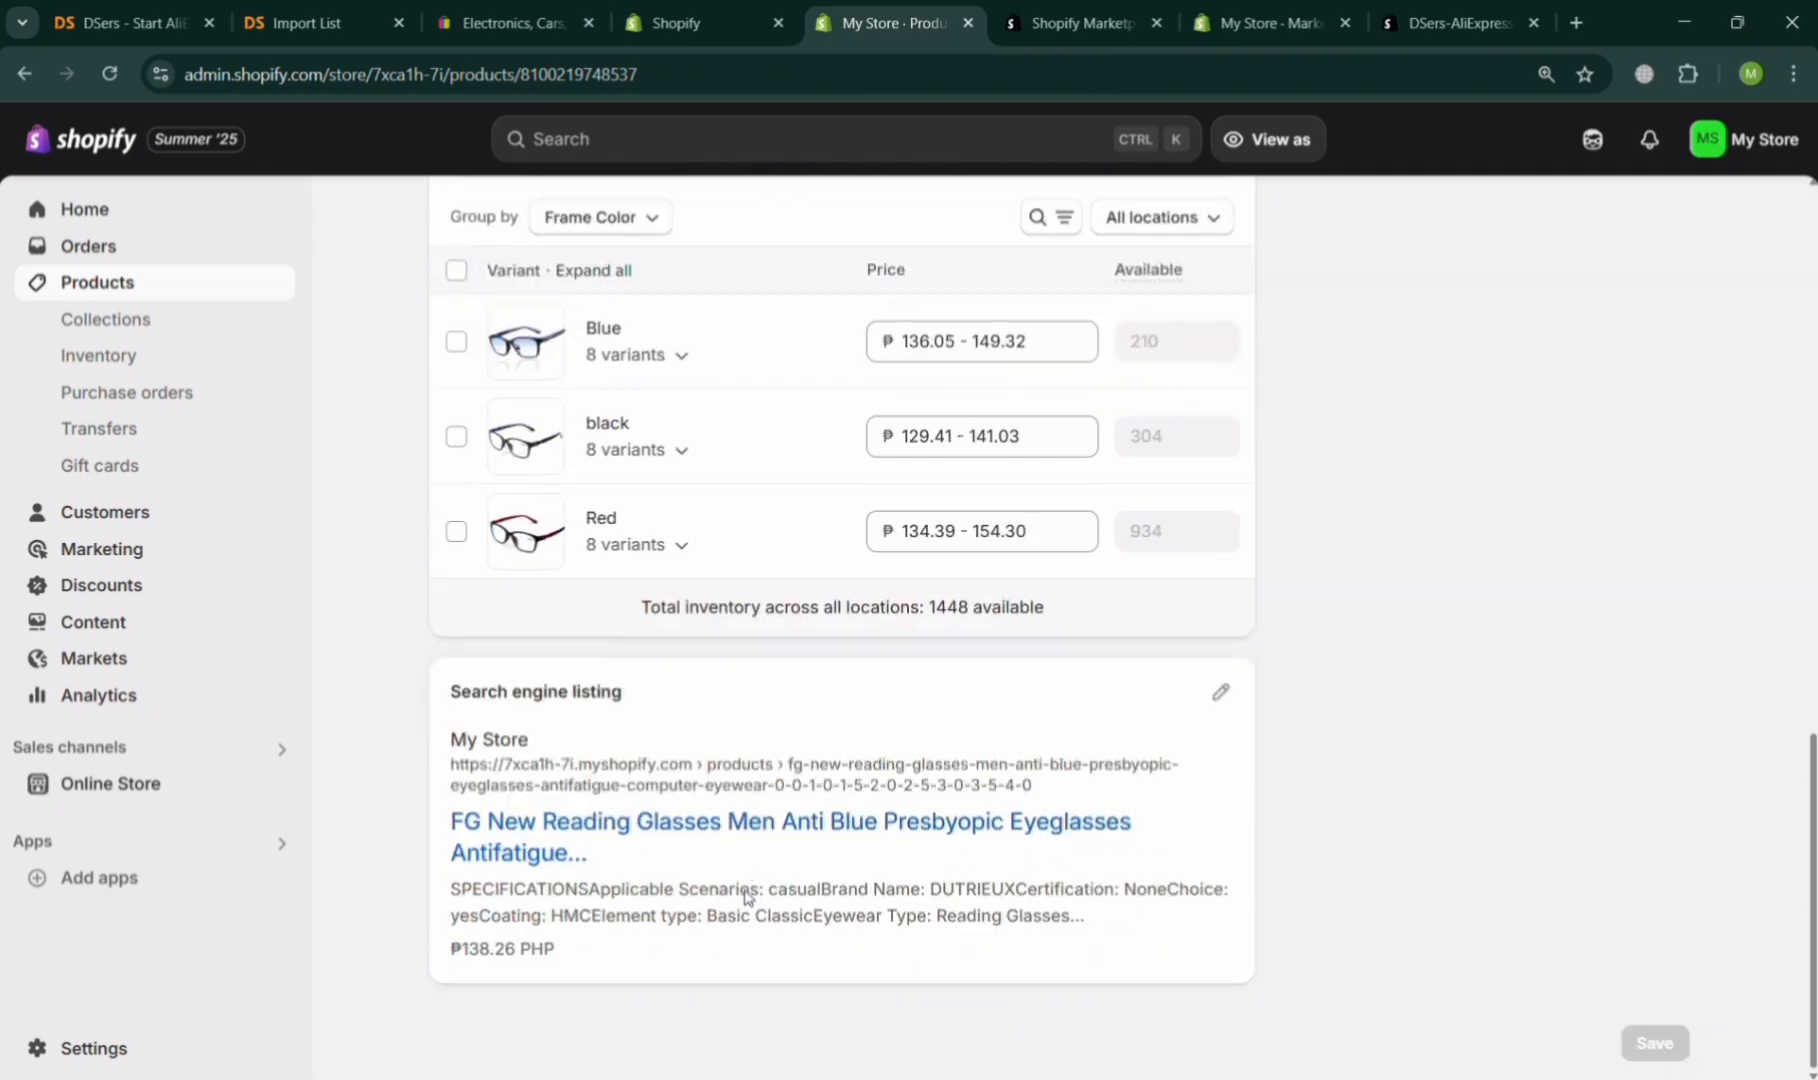
scroll(753, 897, up, 10)
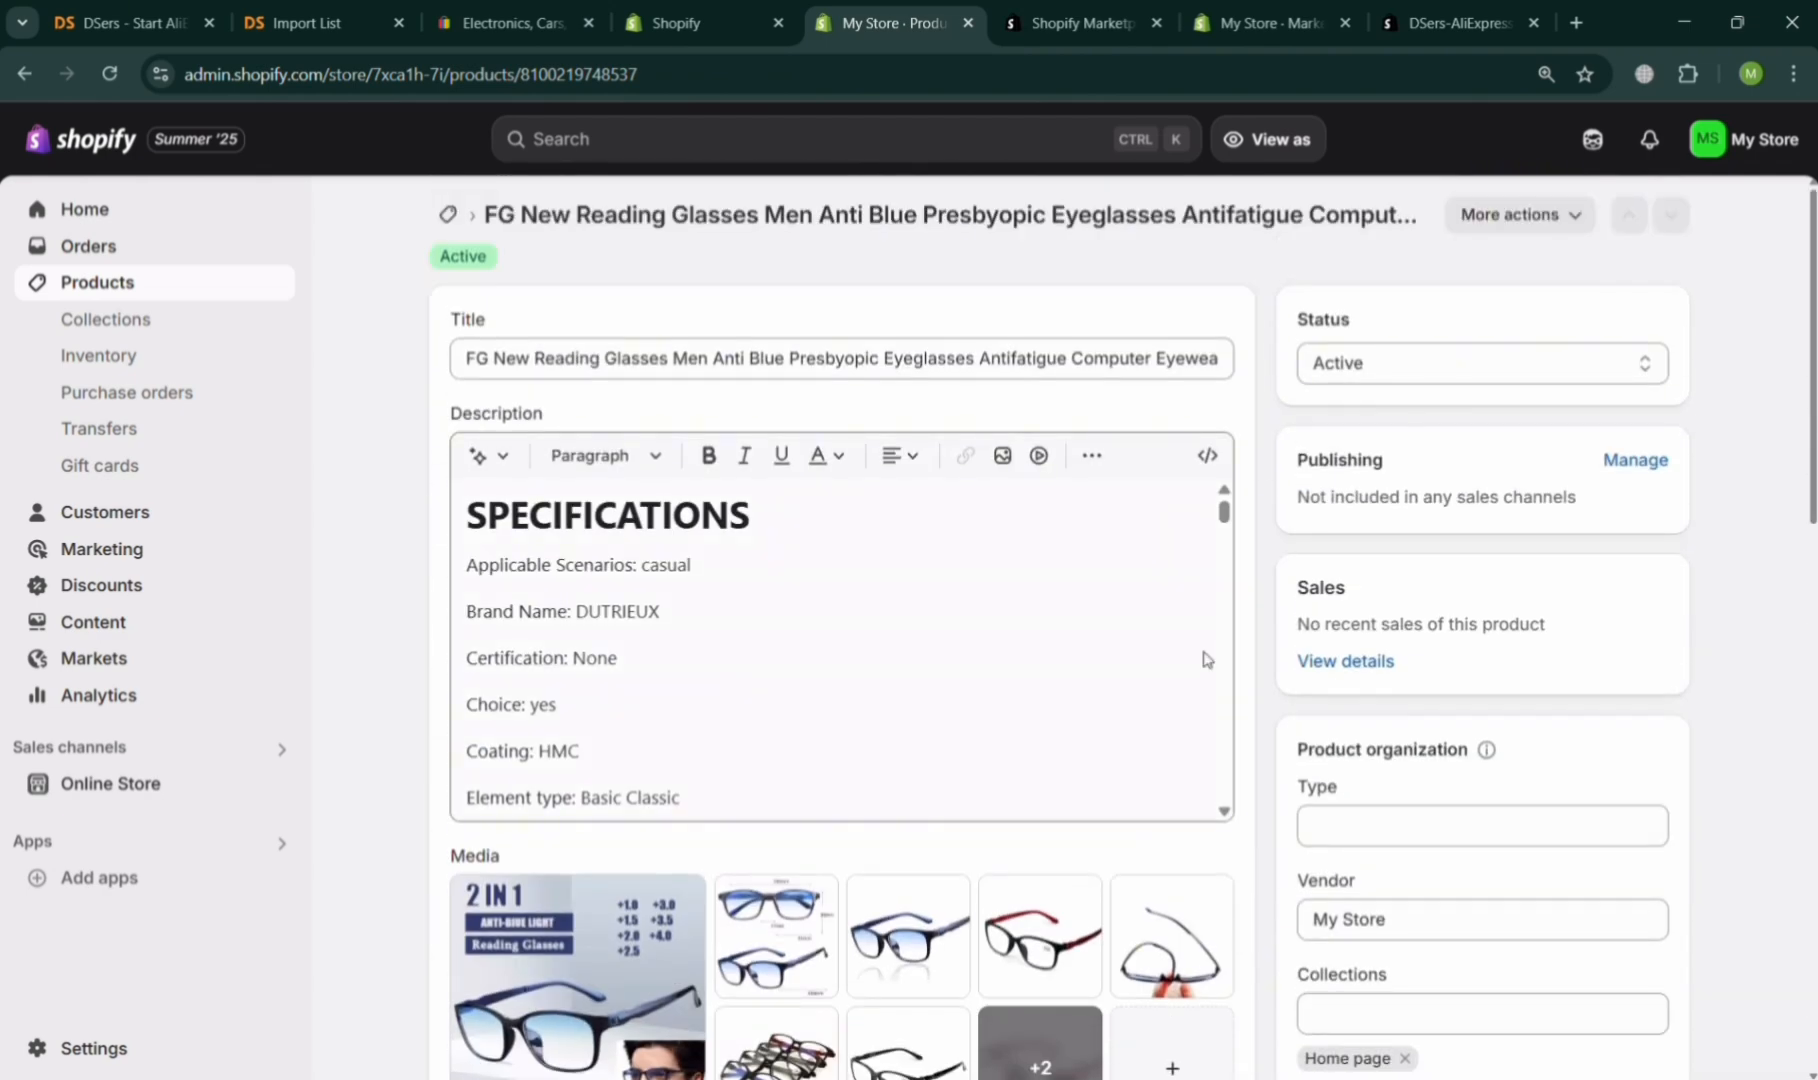
scroll(992, 802, down, 10)
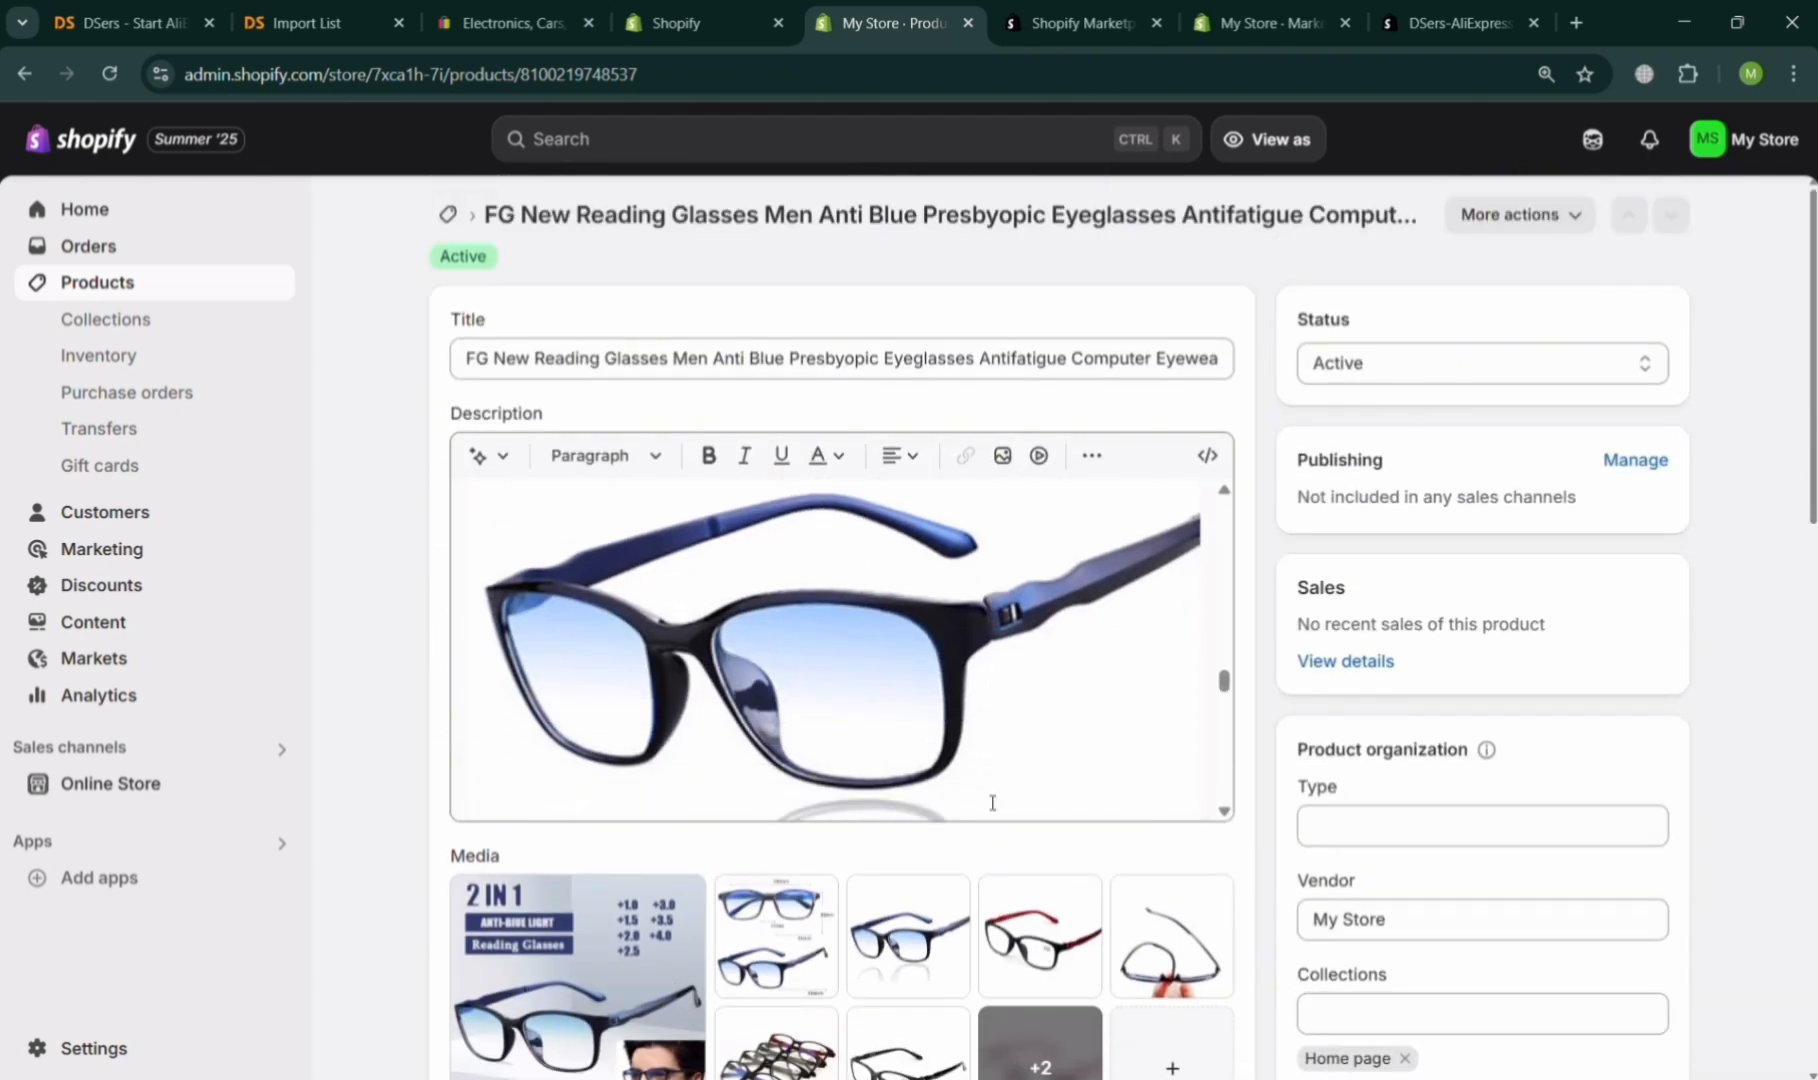
scroll(992, 802, down, 3)
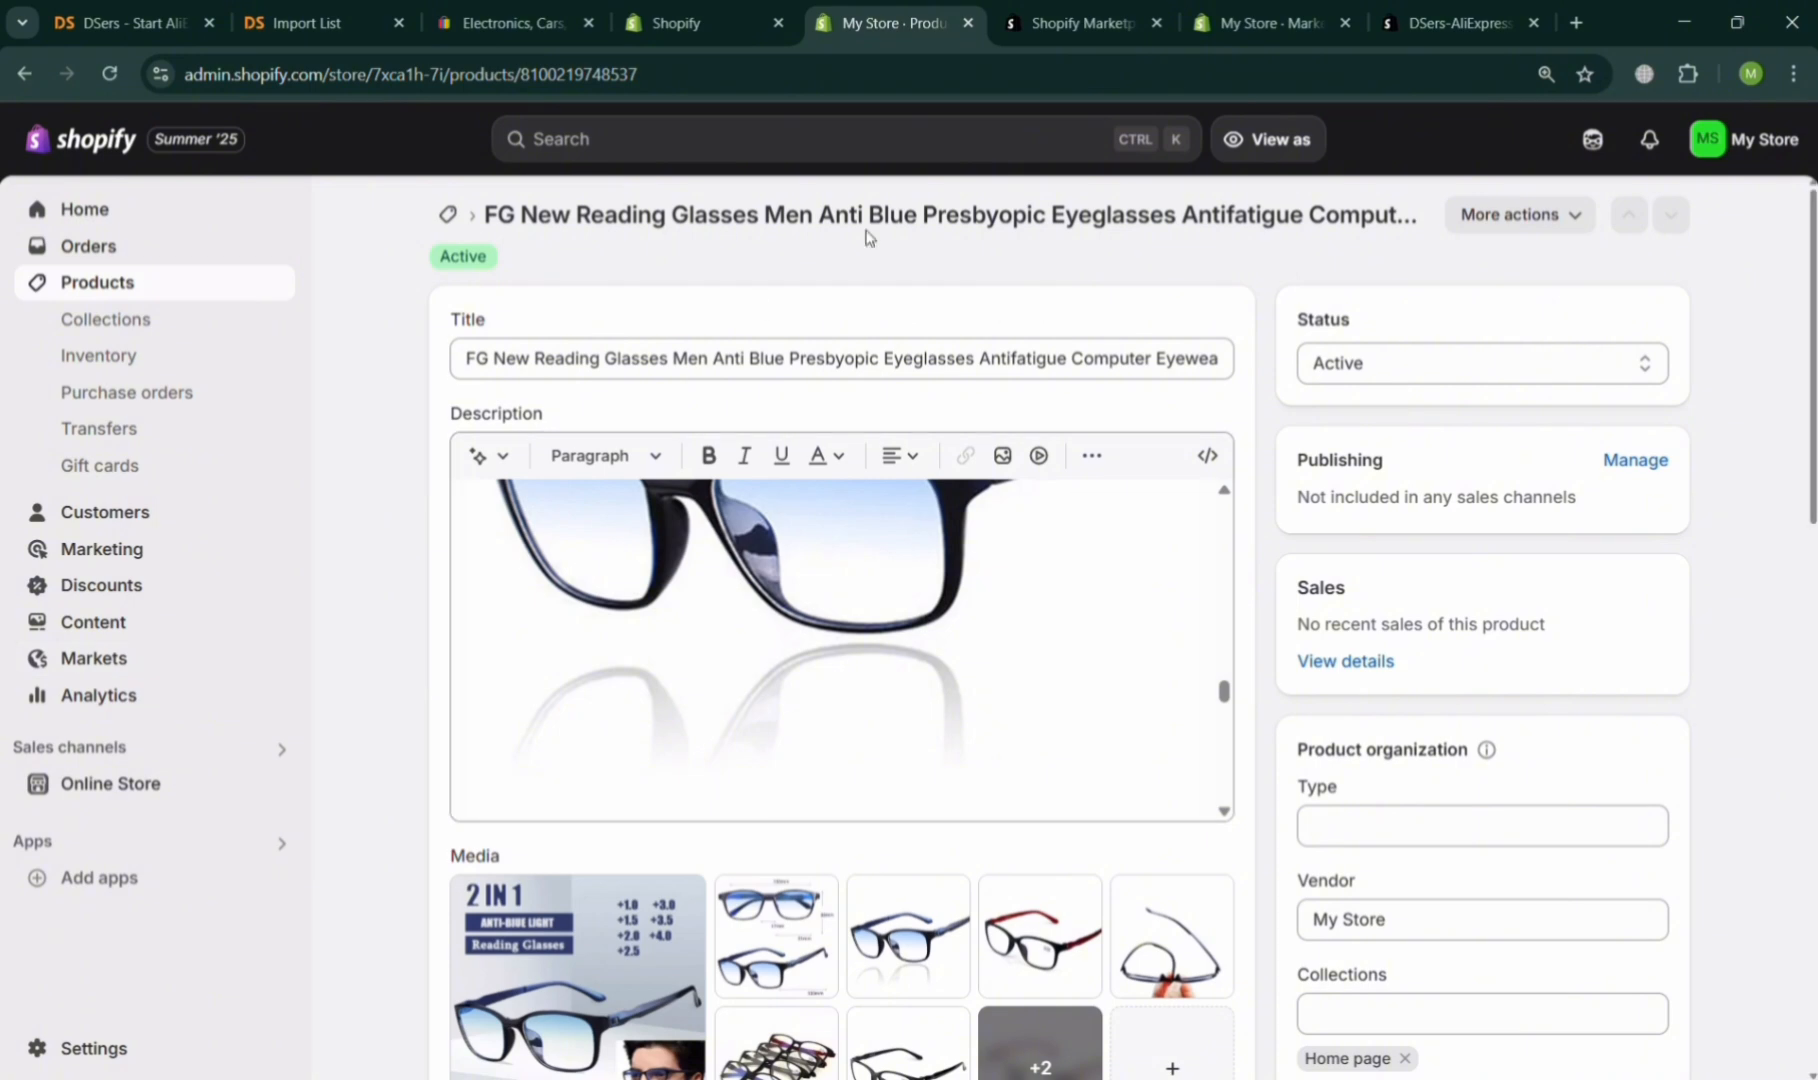
Review the Marketplace Connect listings for the connected eBay account and open the marketplace account selector.
click(1257, 10)
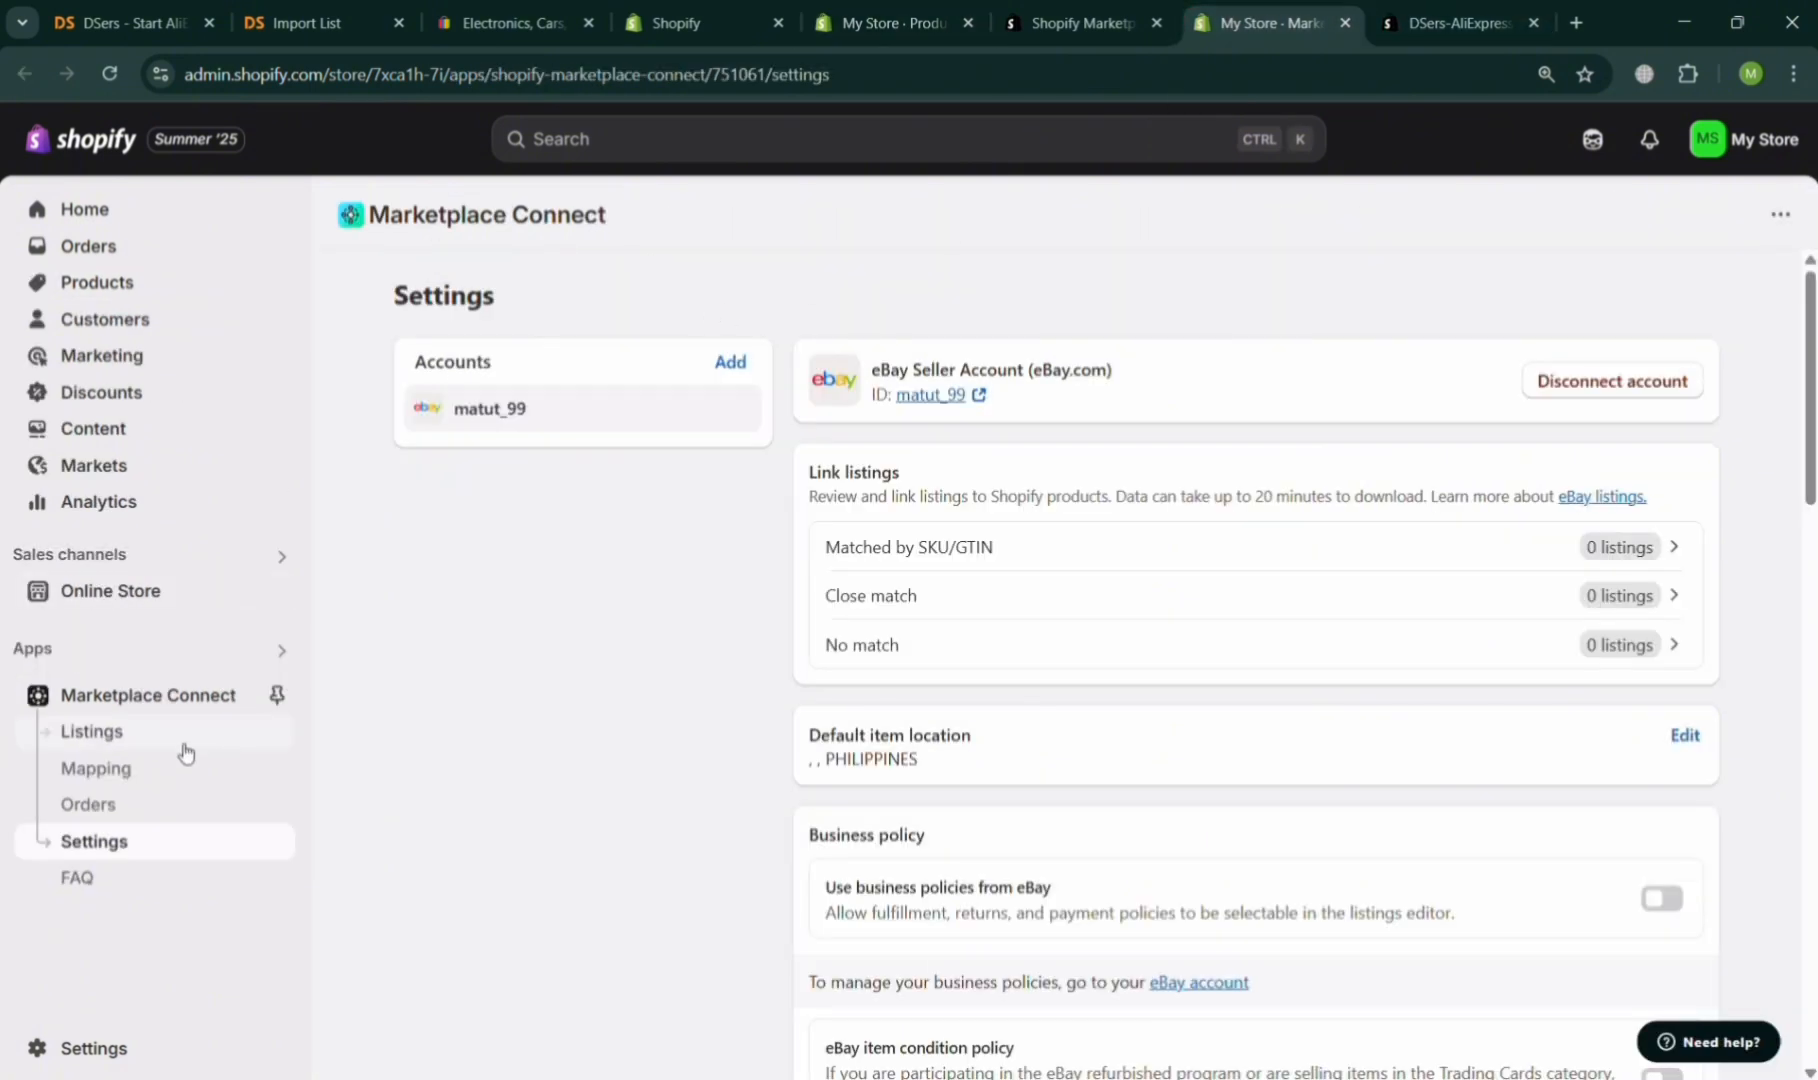
click(185, 740)
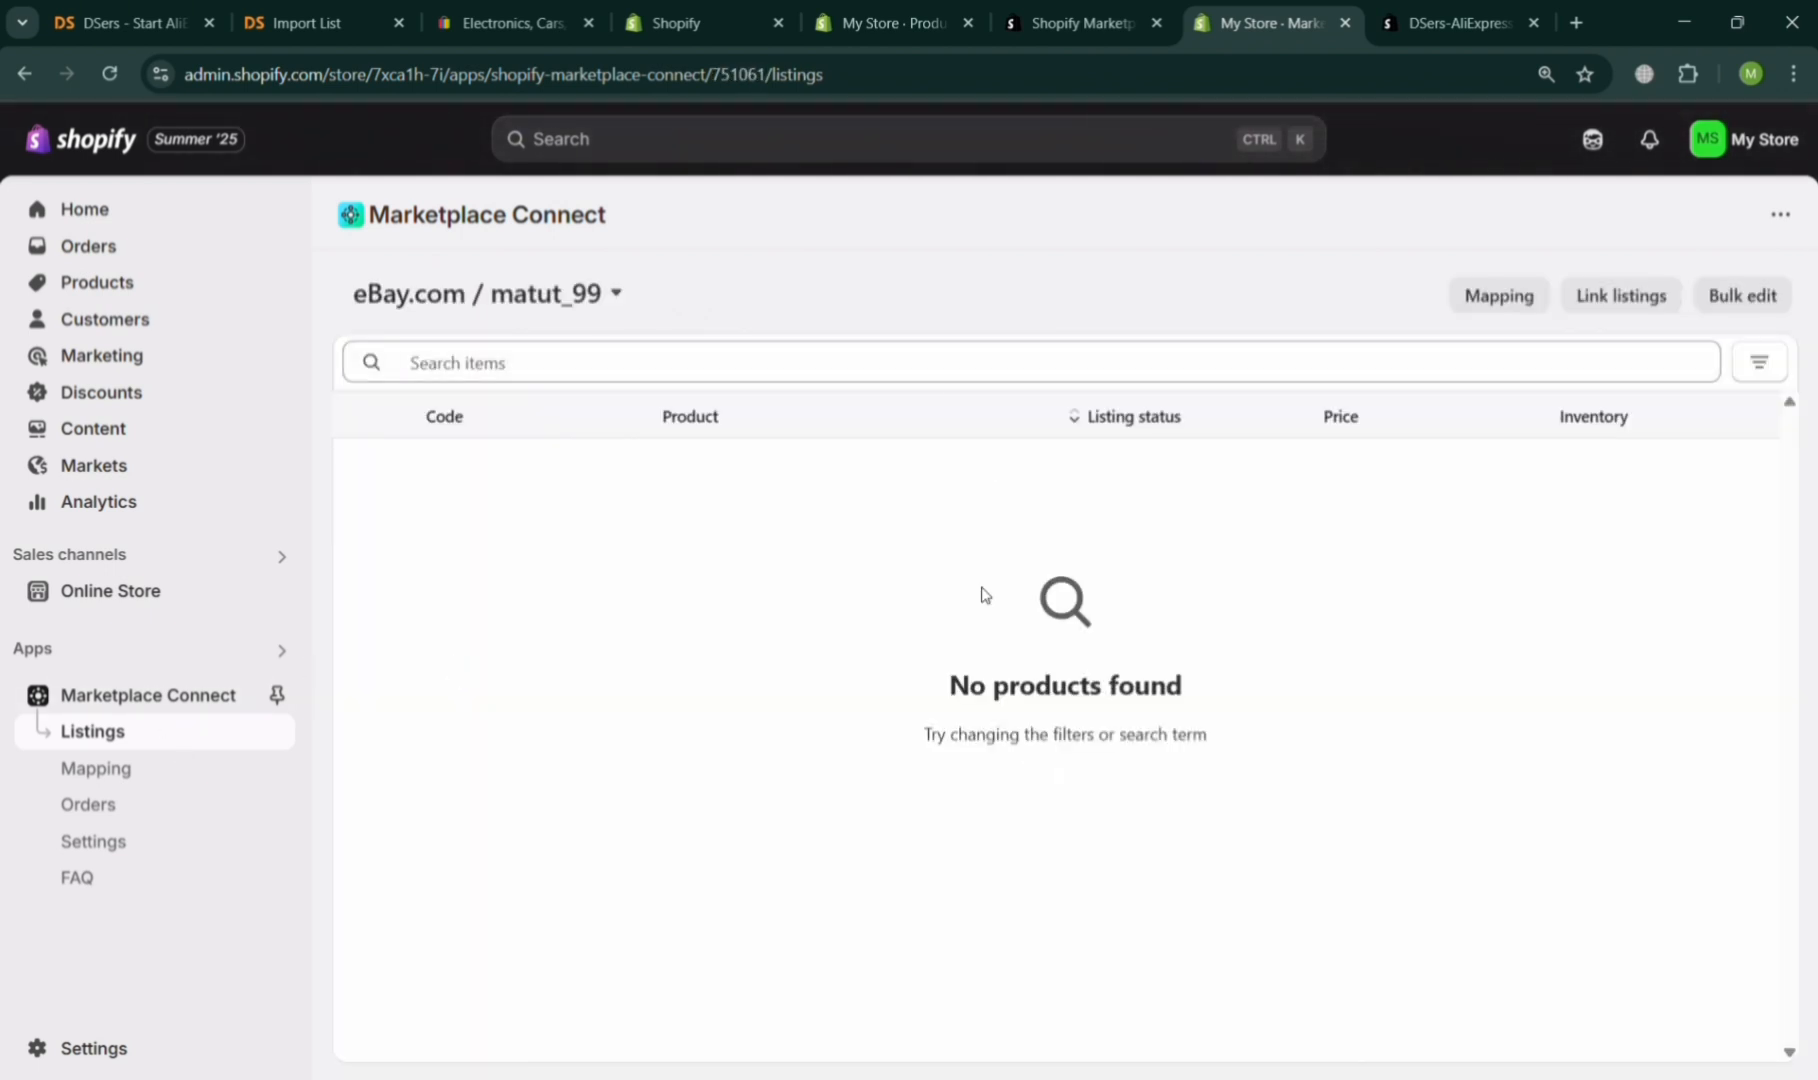
click(159, 695)
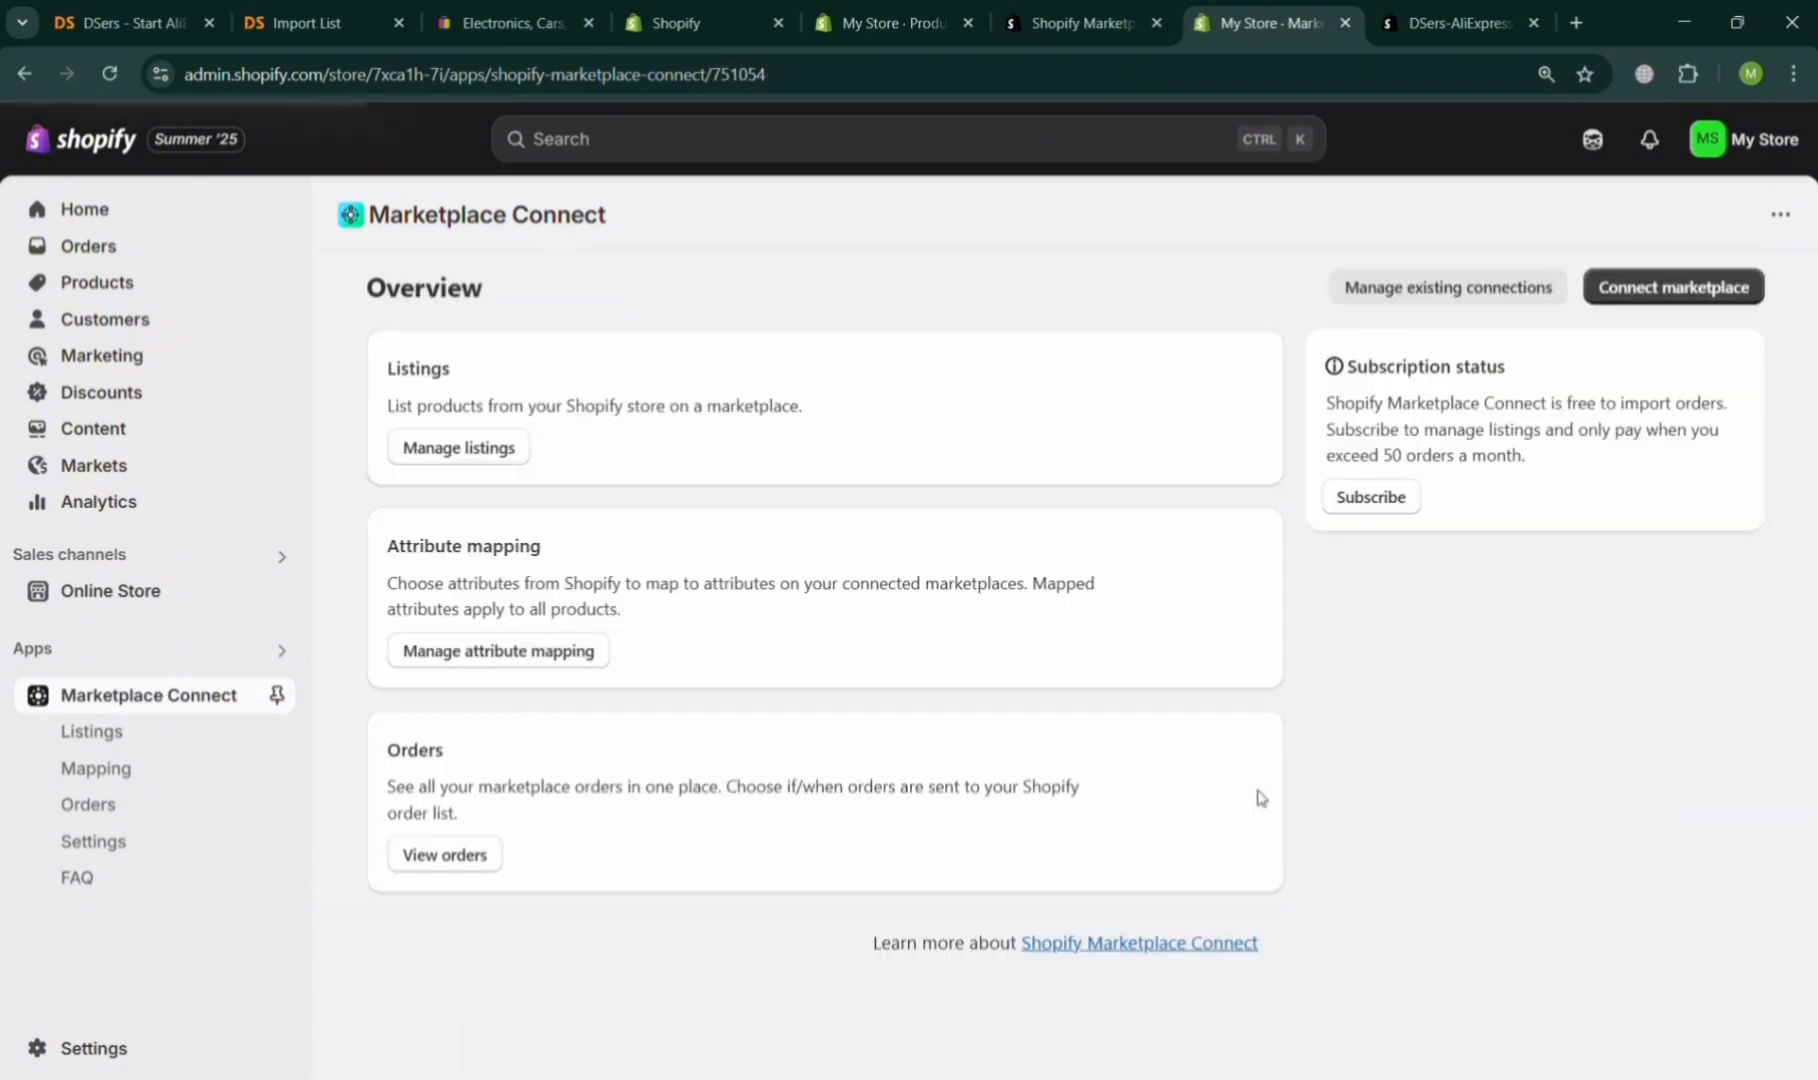
click(476, 449)
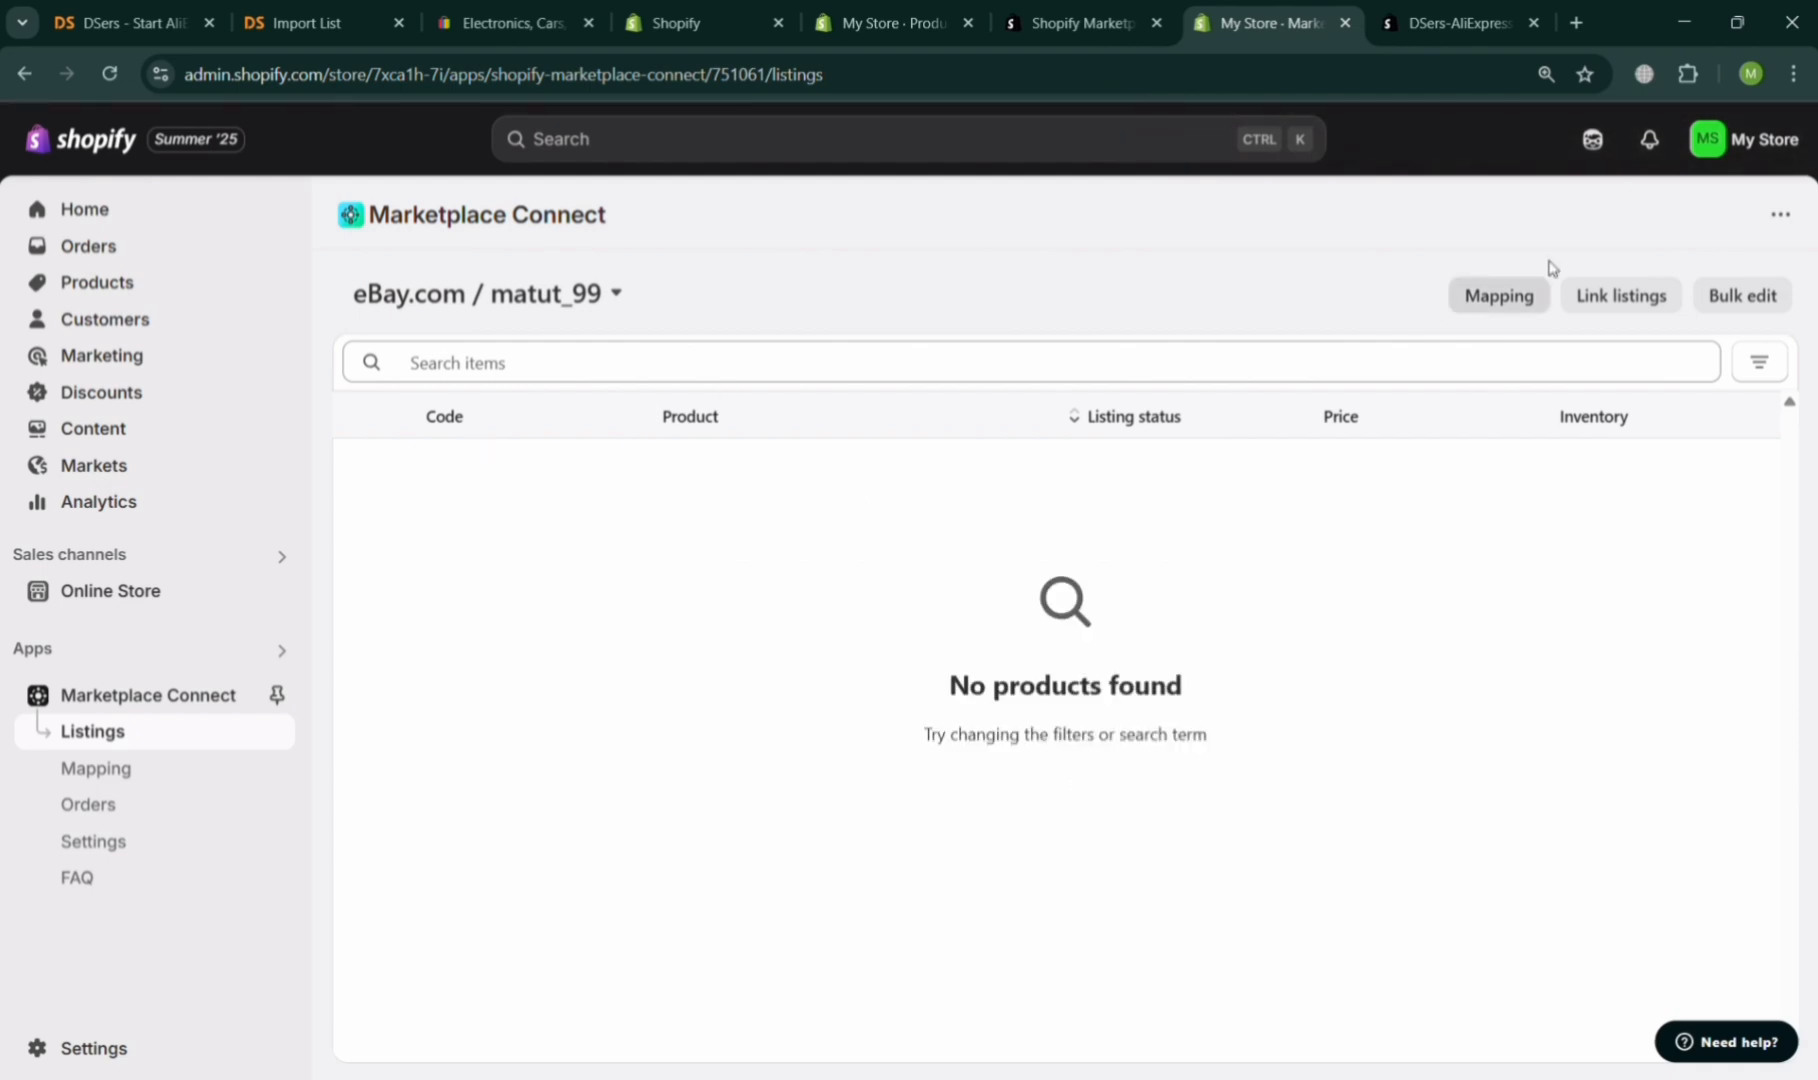
click(619, 295)
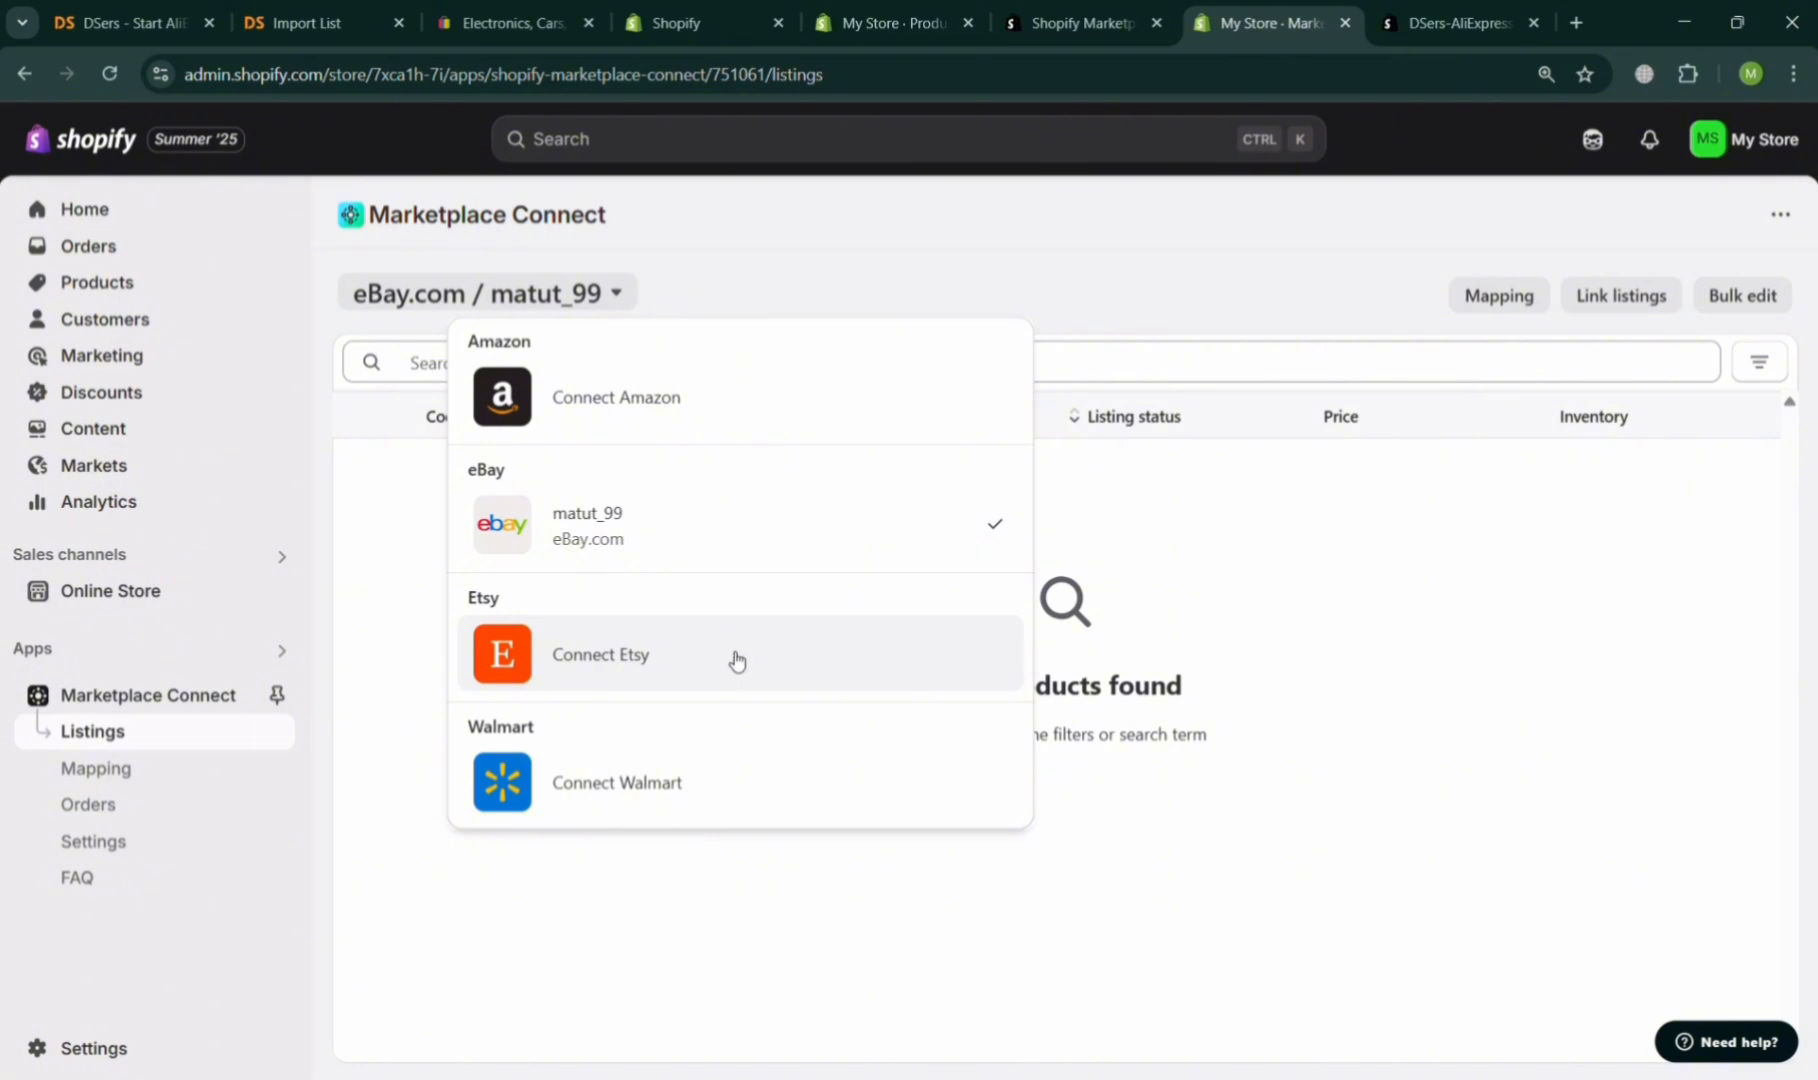
click(898, 525)
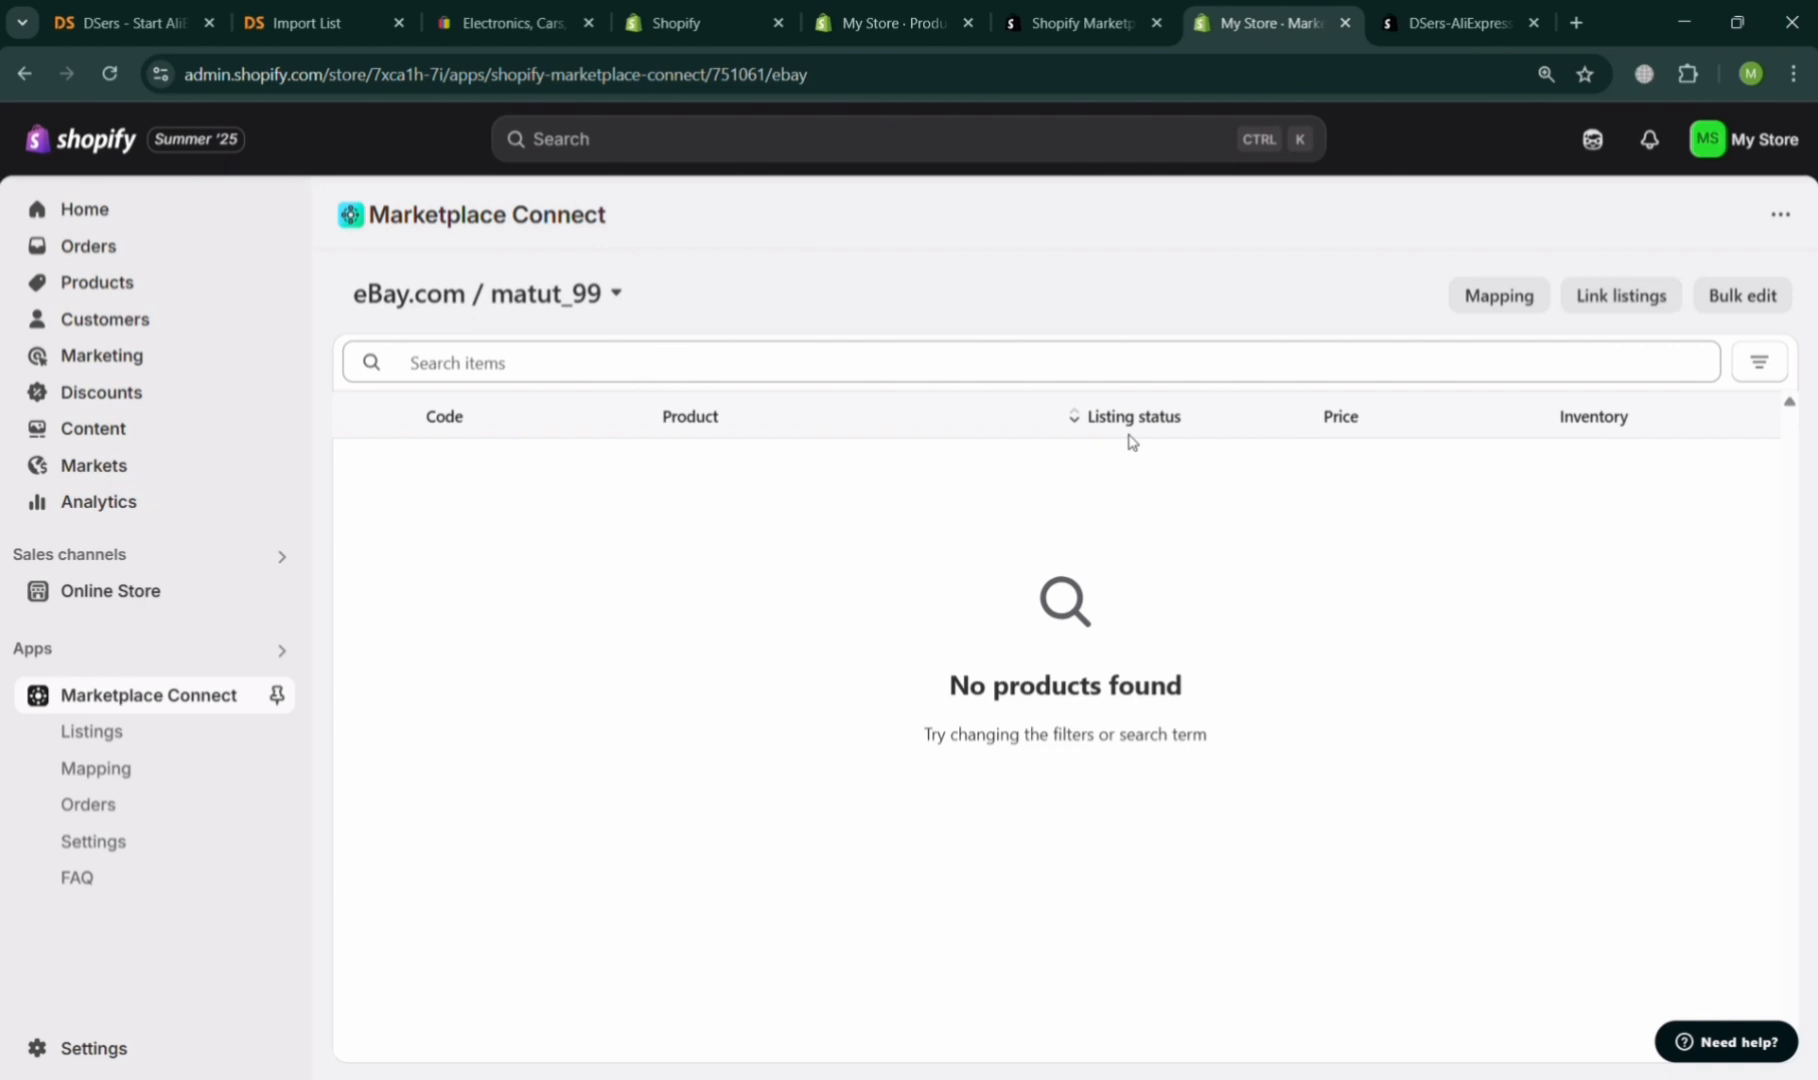
click(616, 293)
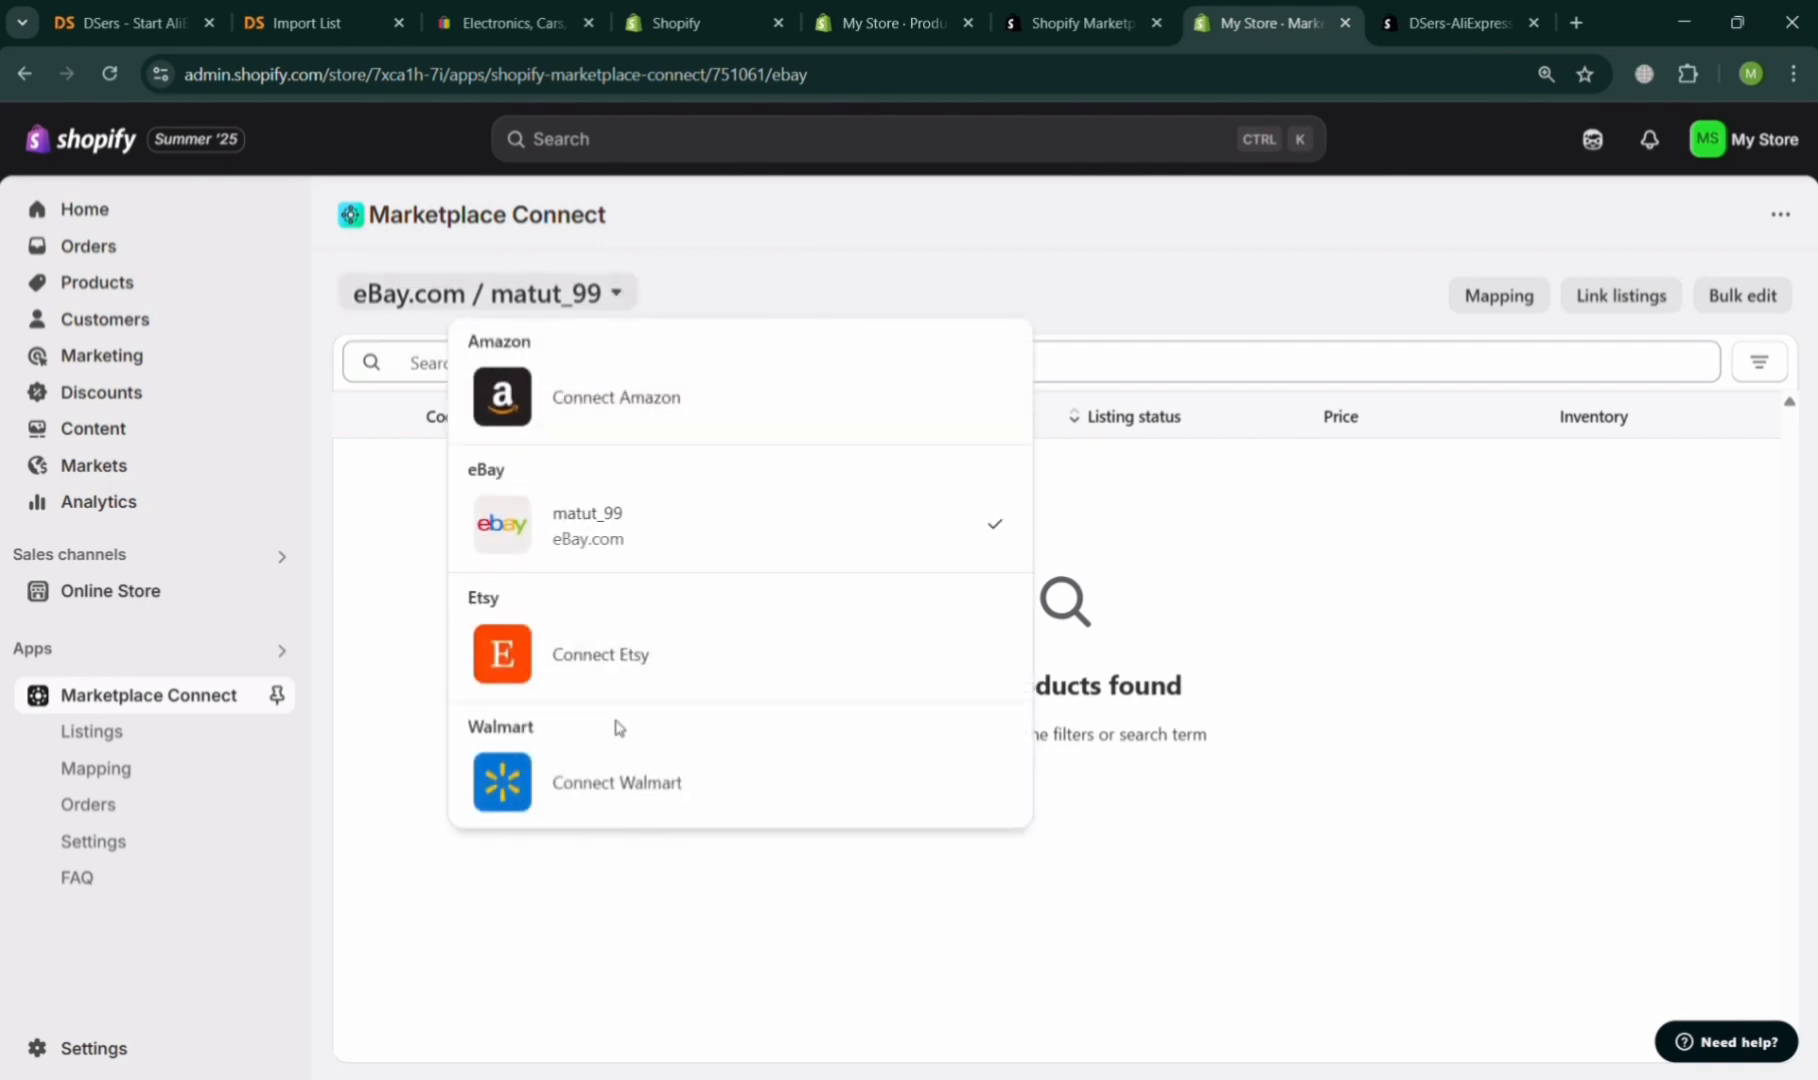
click(1350, 524)
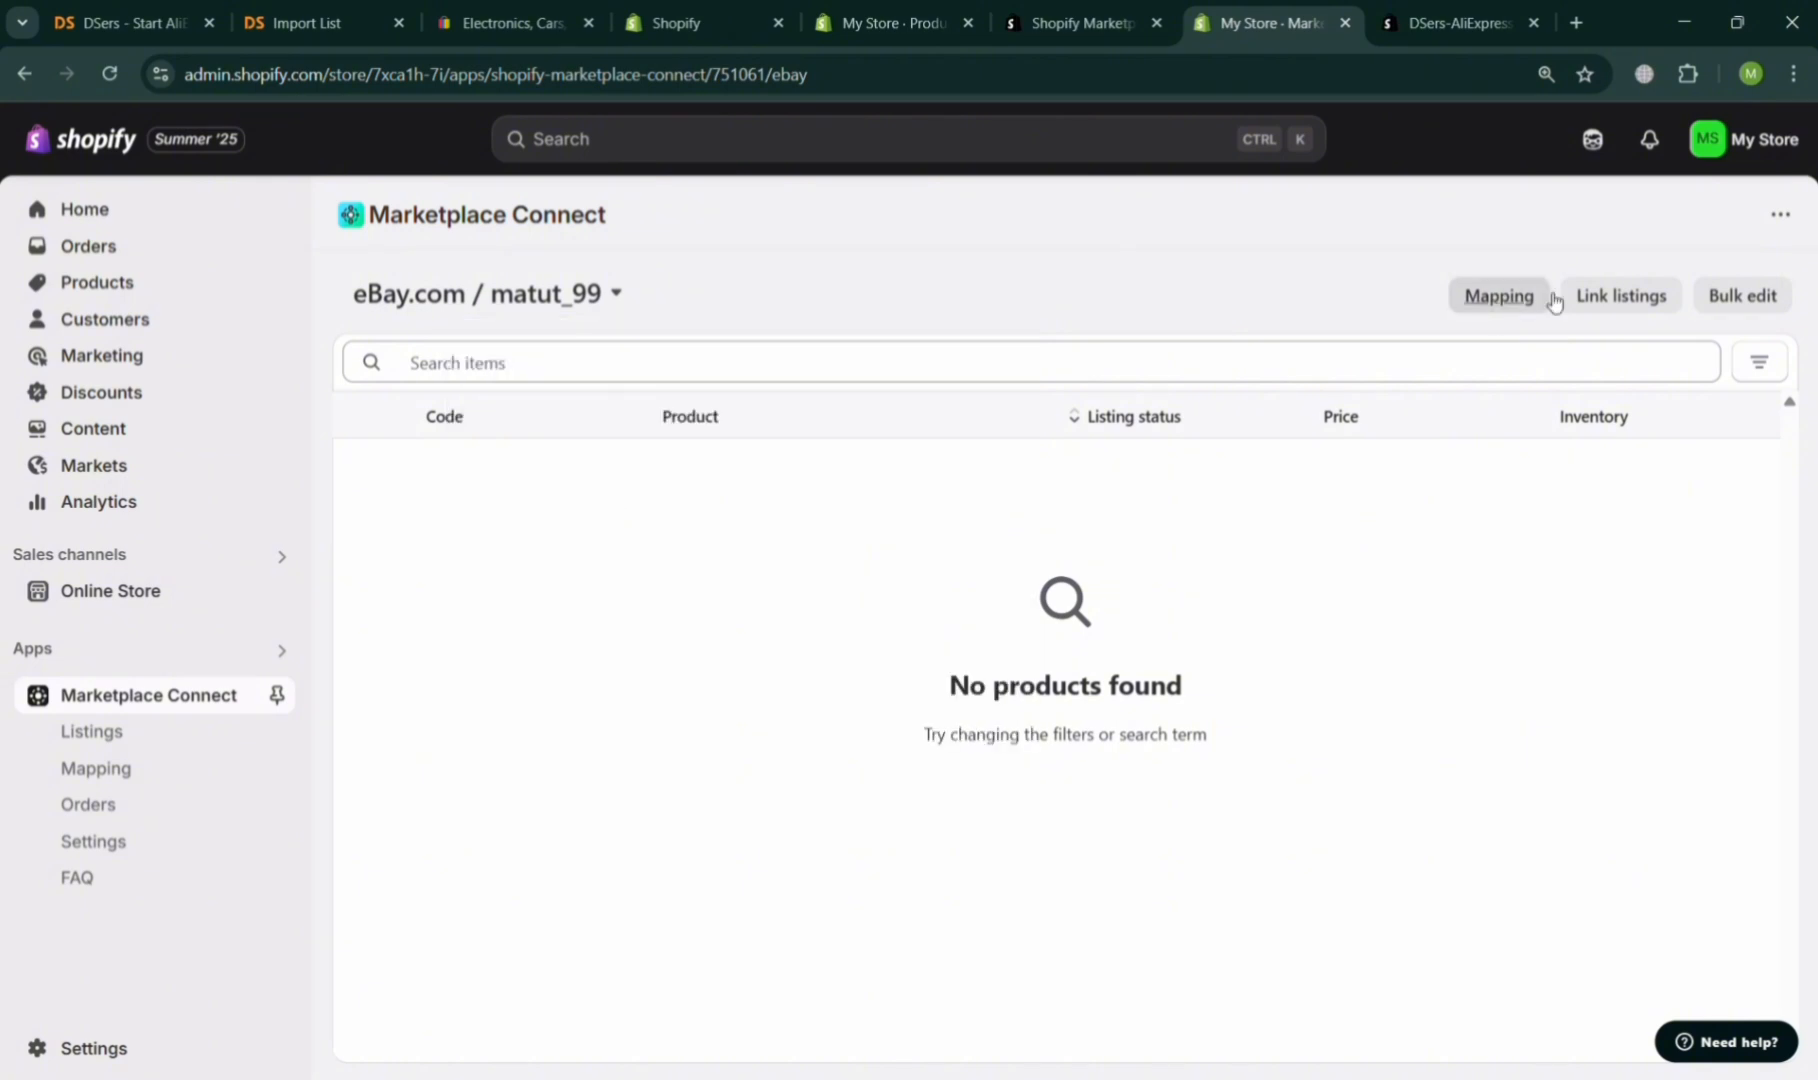
click(1499, 296)
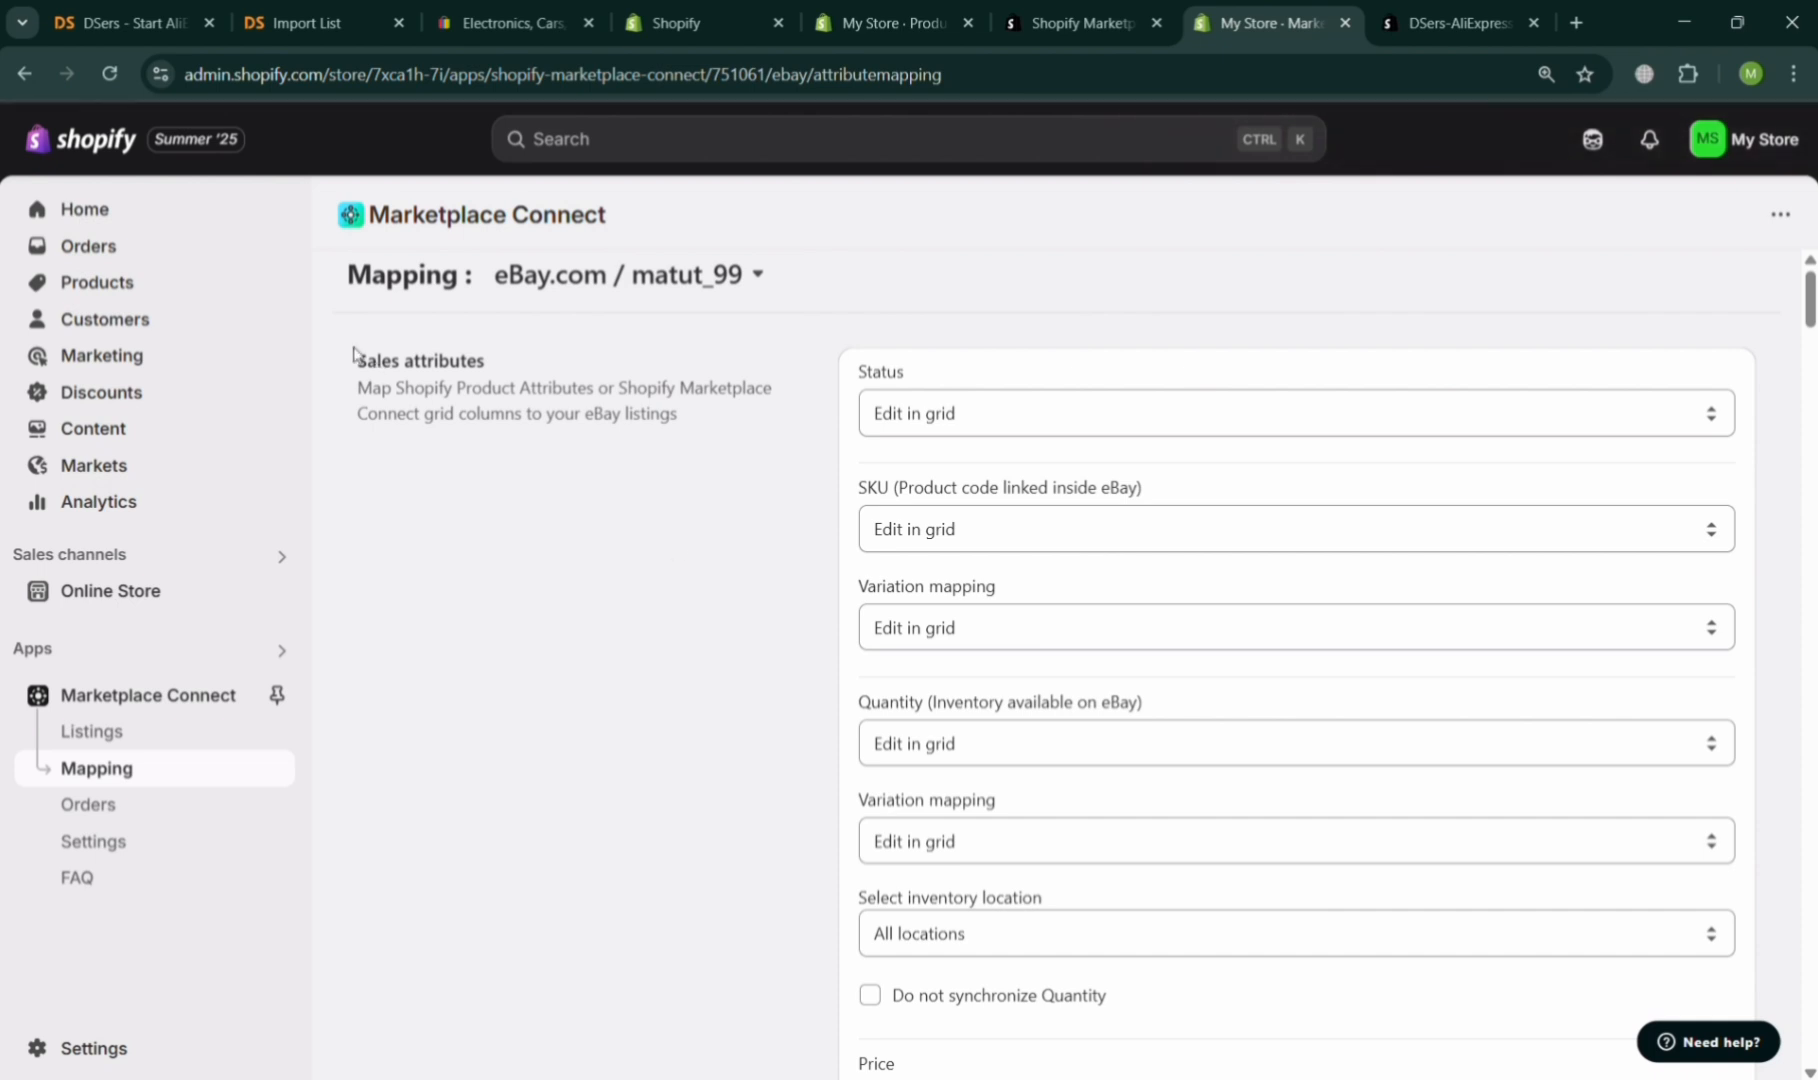
click(24, 73)
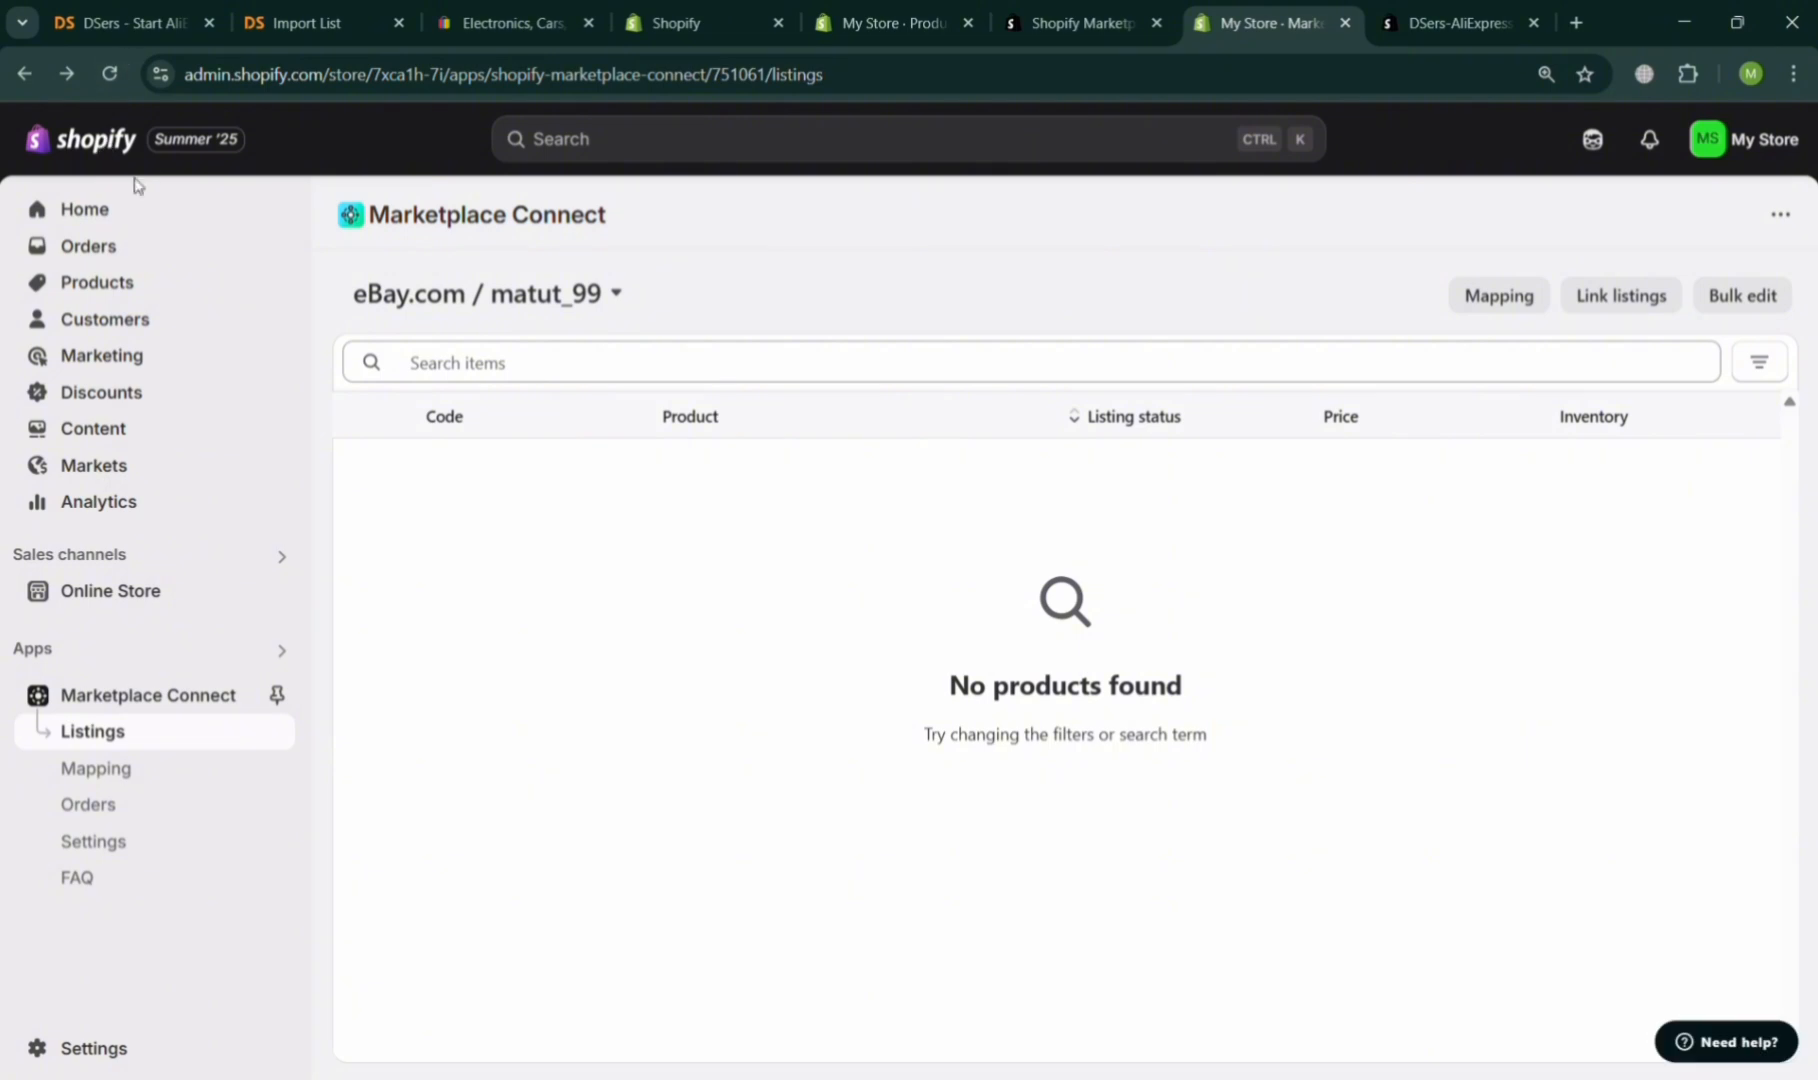
Reopen Marketplace Connect from the store's apps, go to Manage listings, and select the matut_99 eBay account again.
click(148, 281)
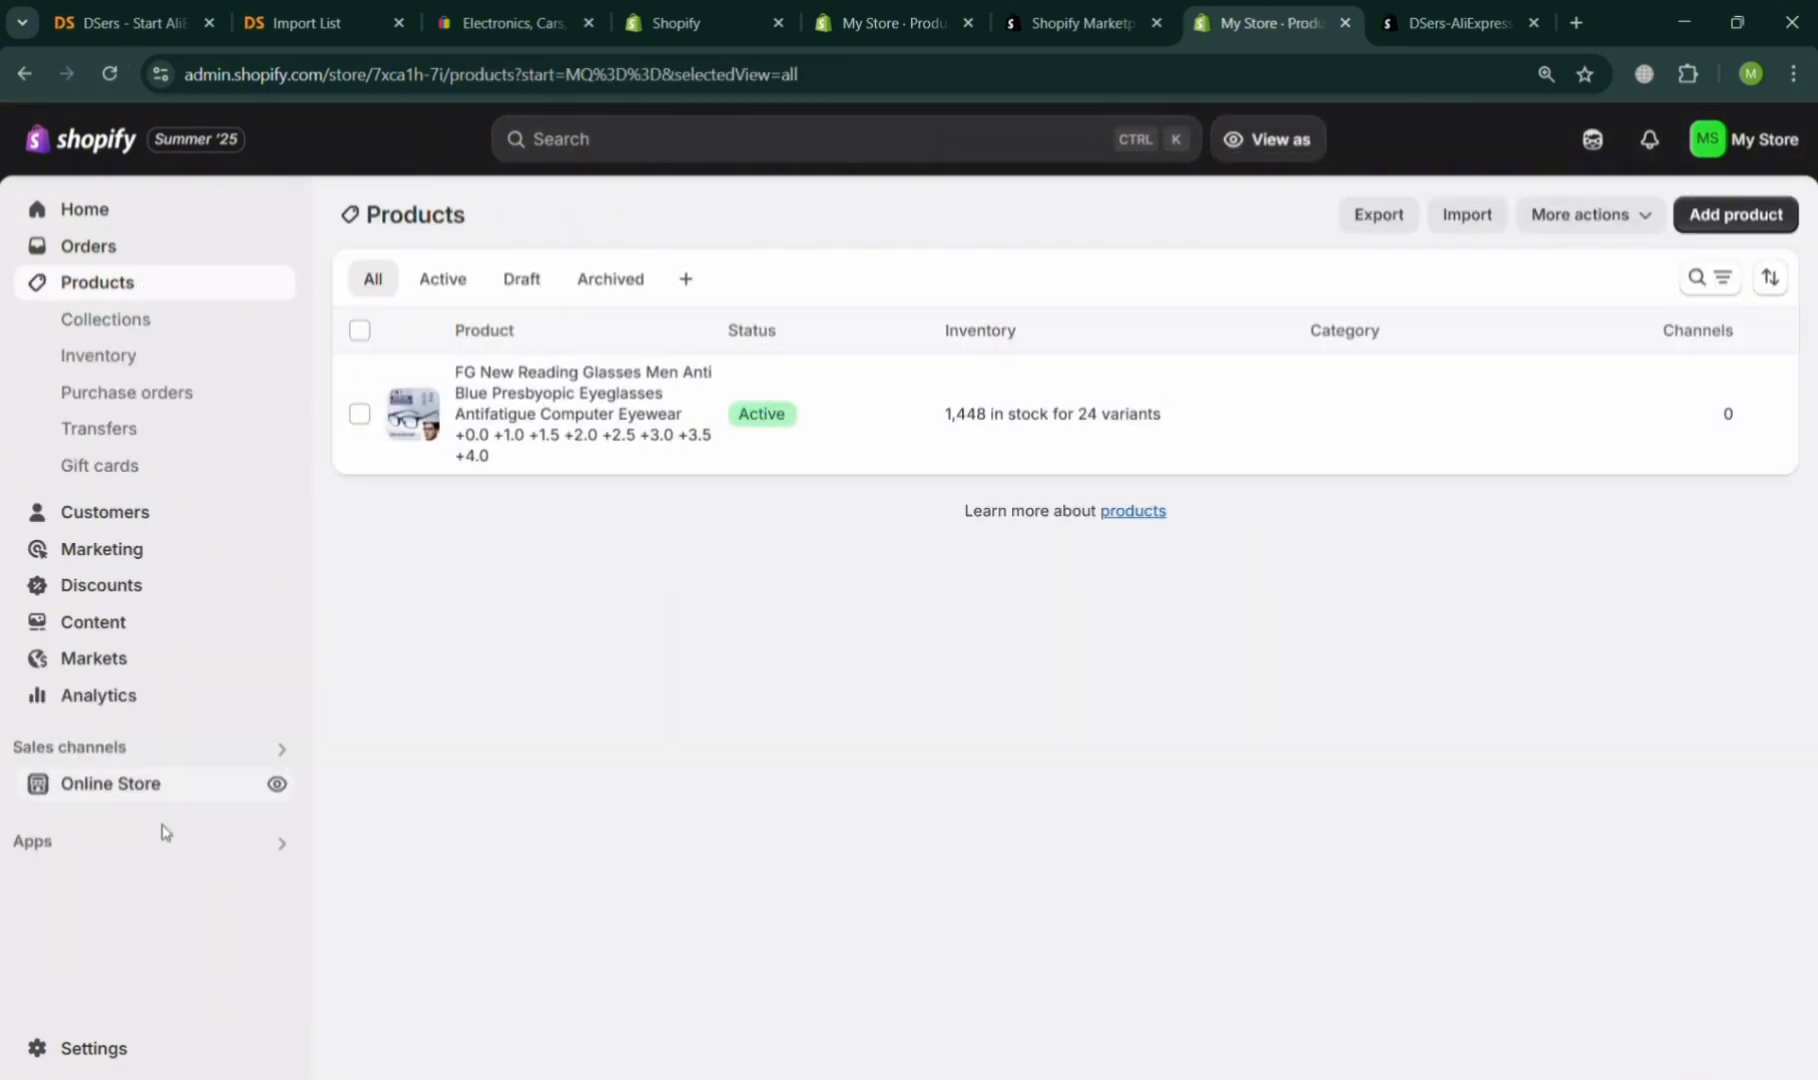
click(284, 848)
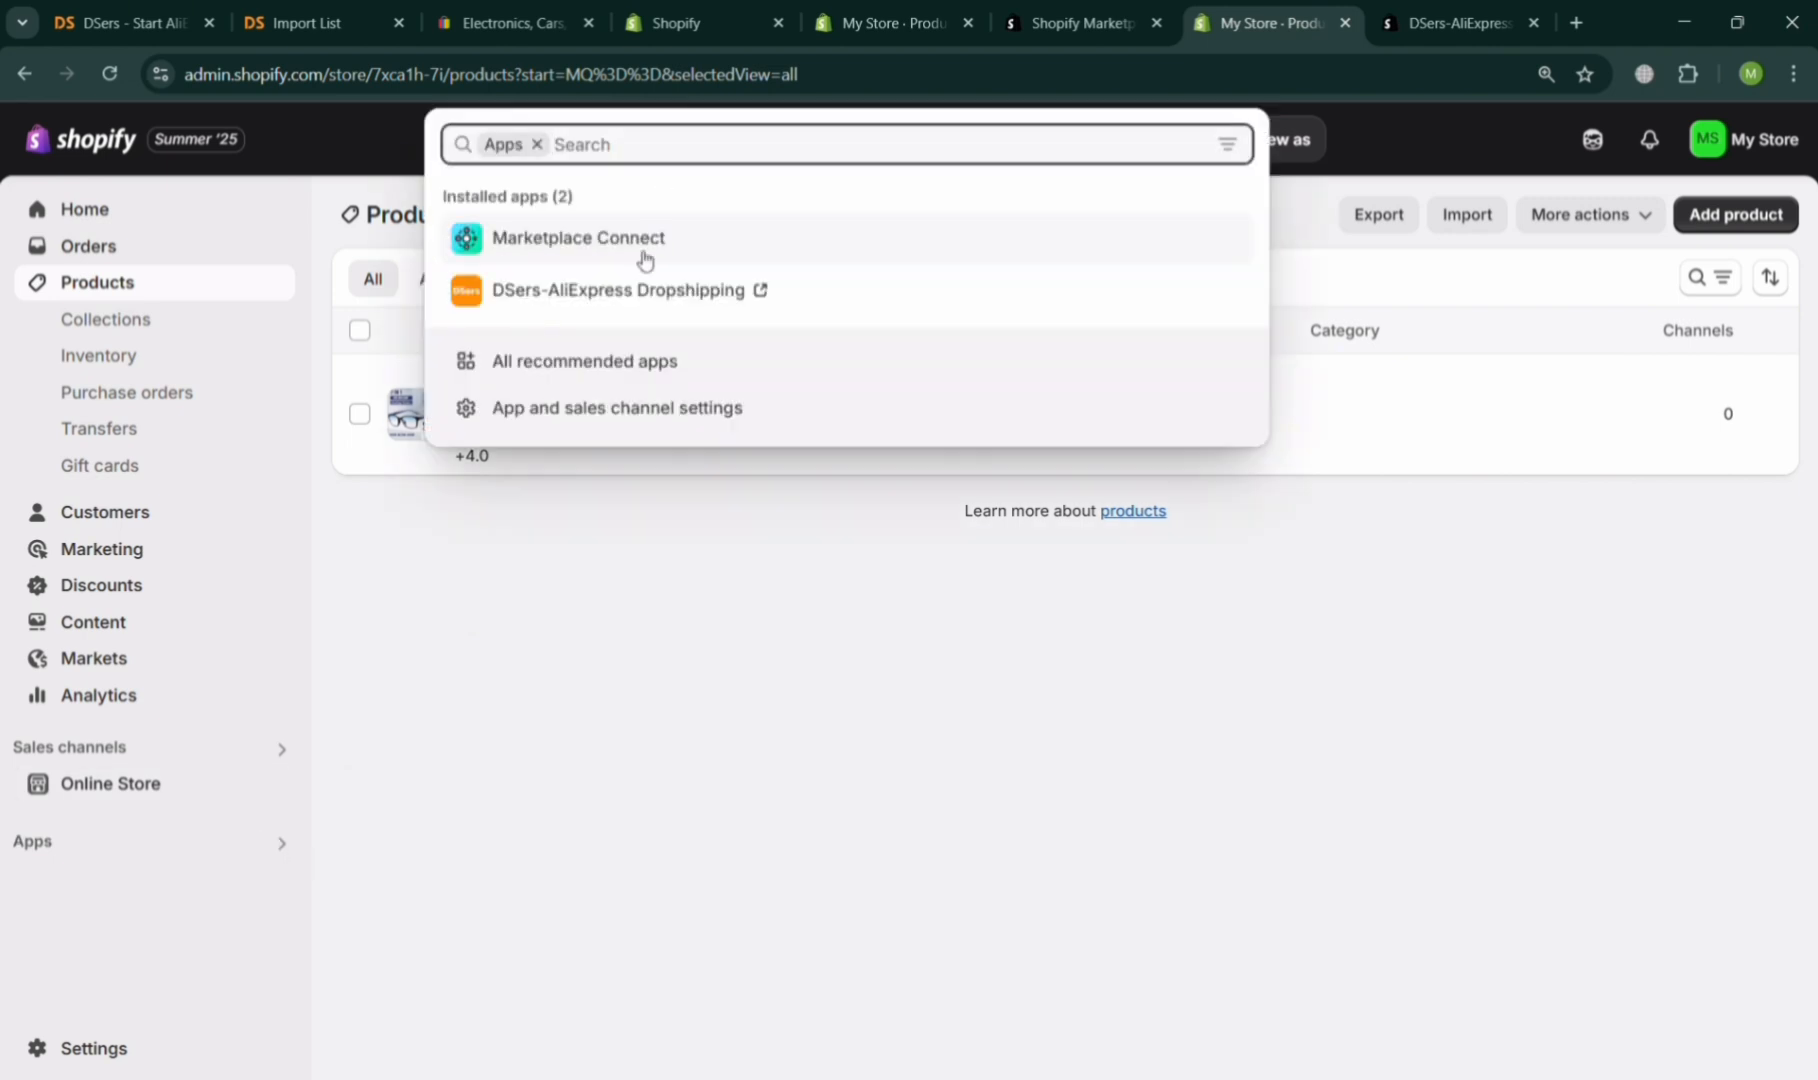
click(645, 260)
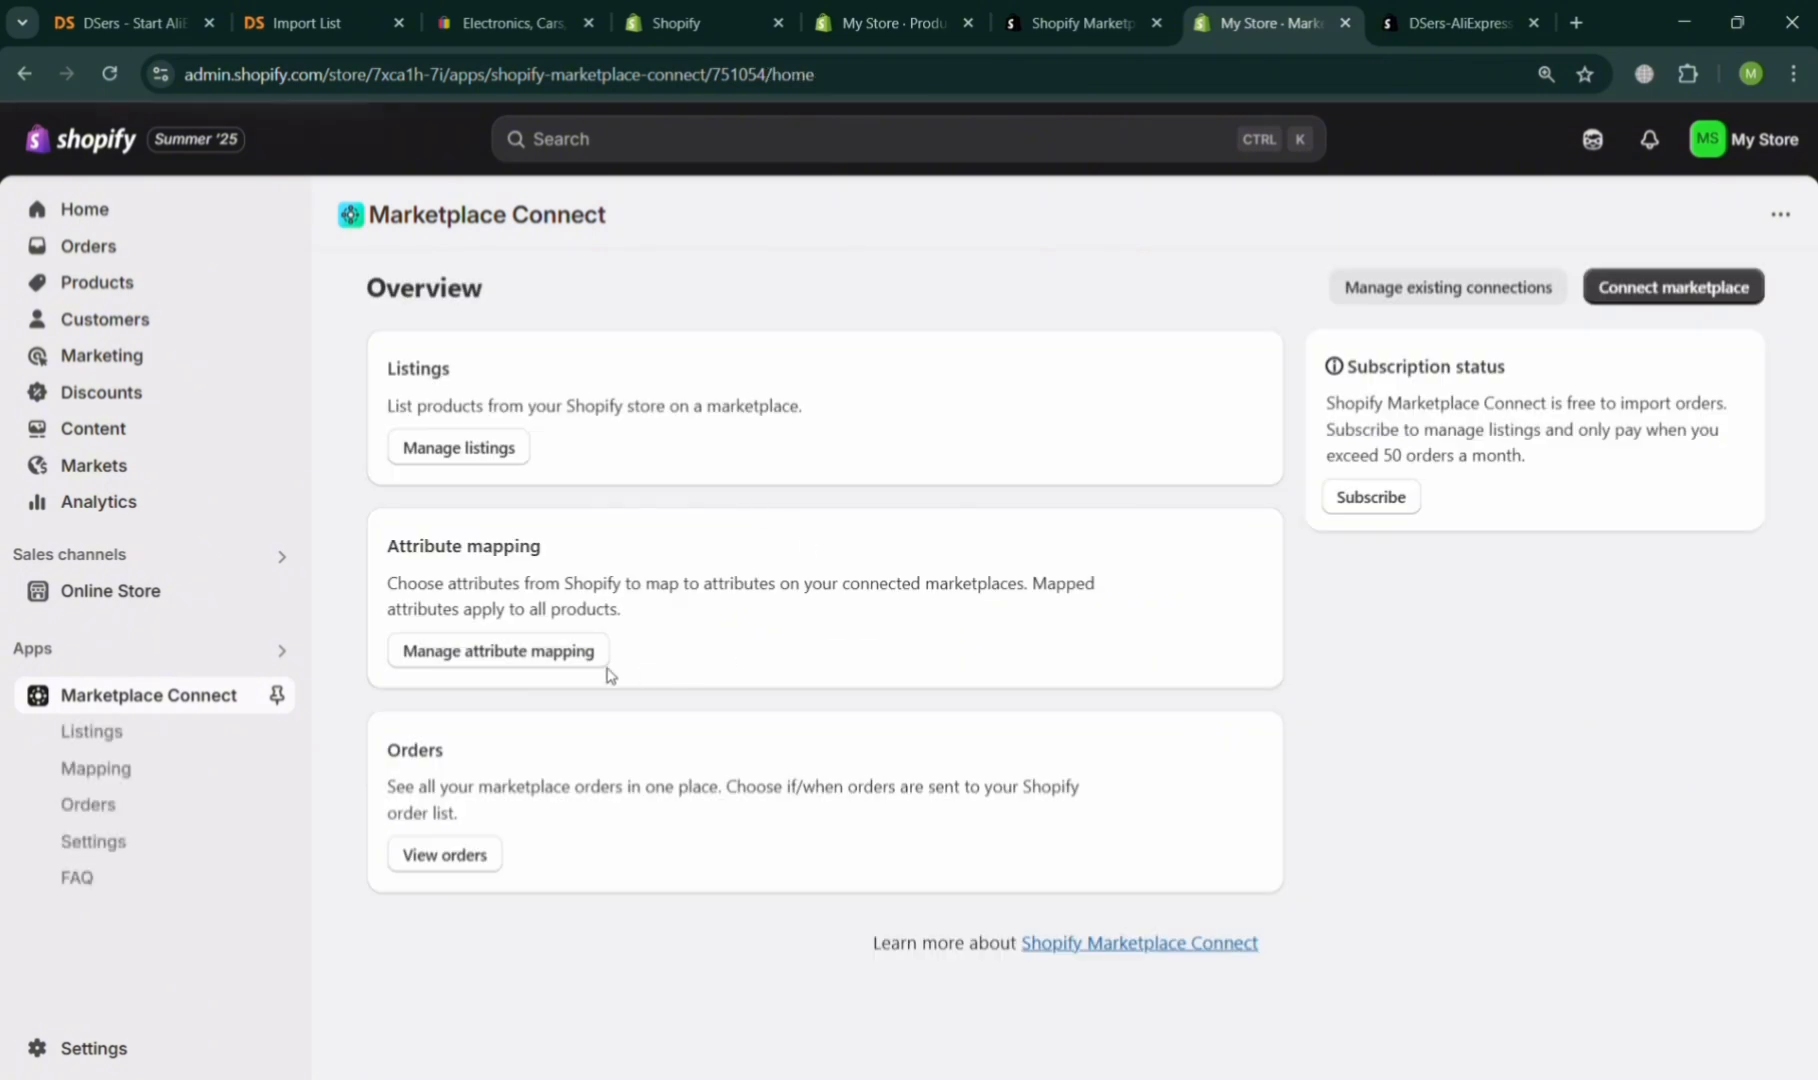
click(460, 447)
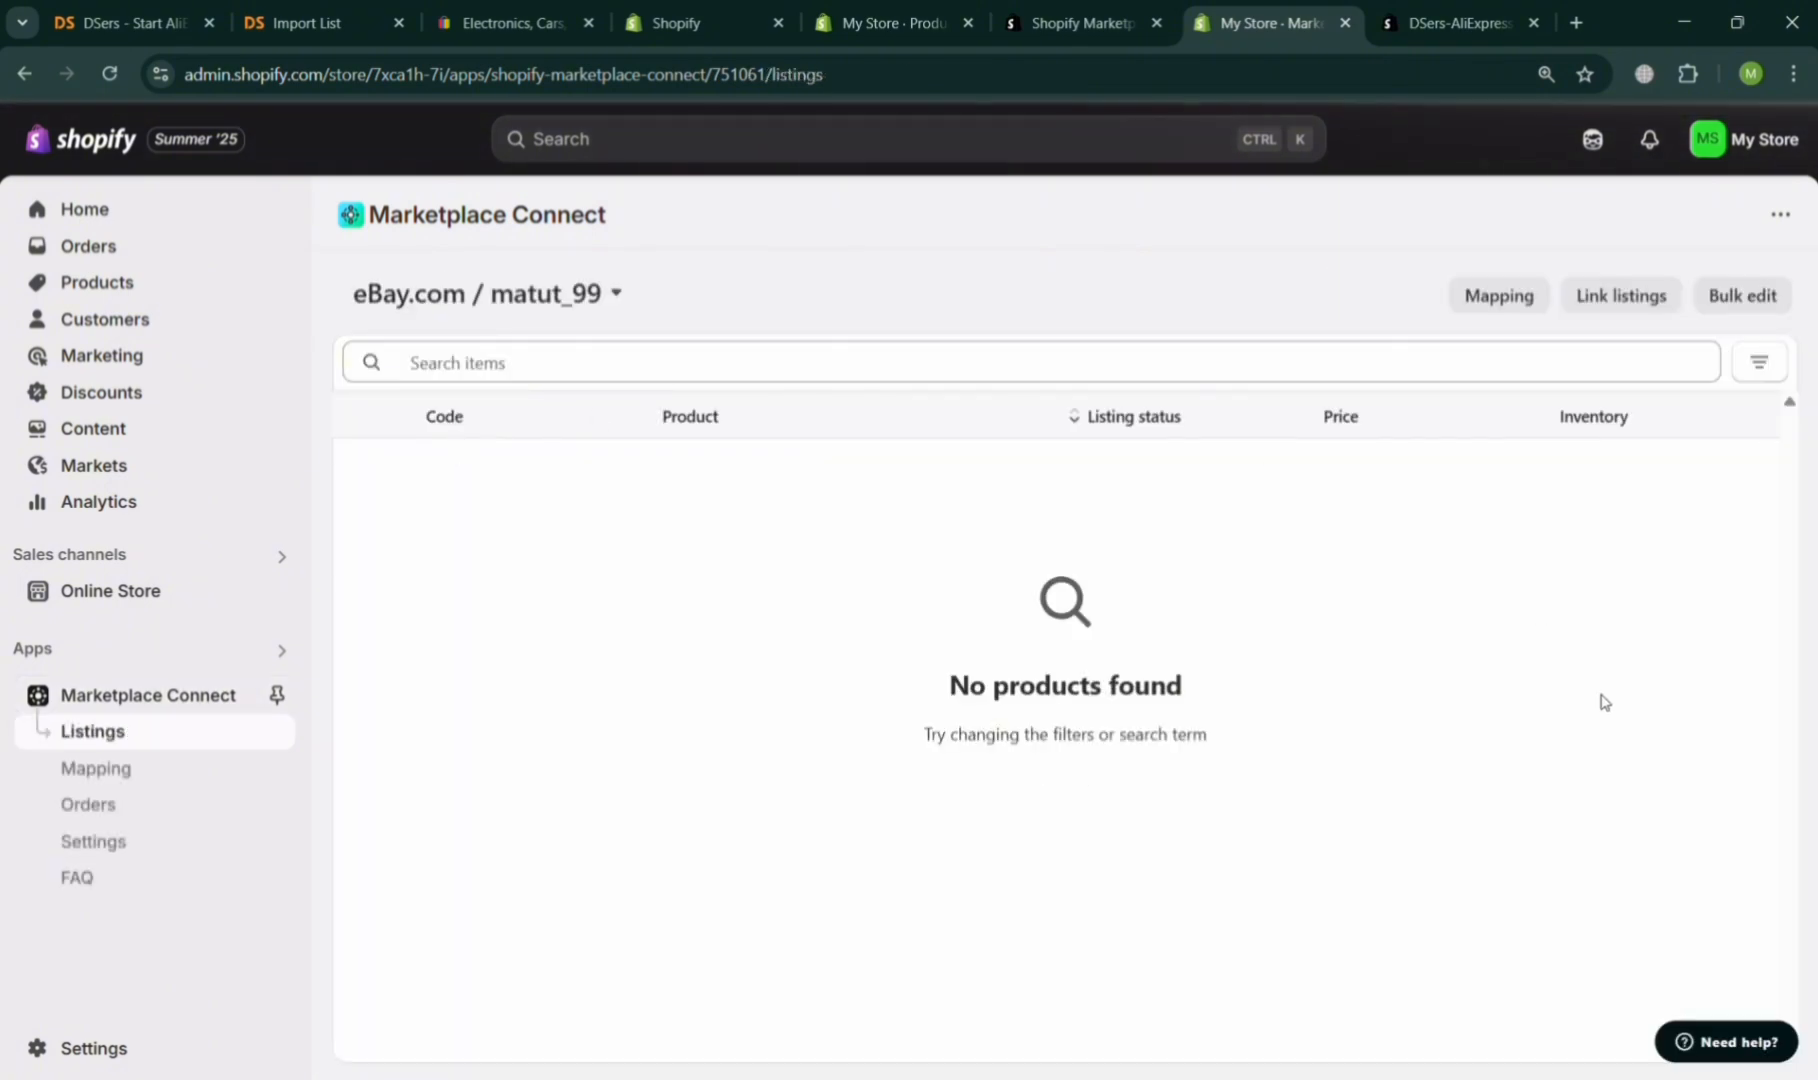
click(652, 374)
click(616, 297)
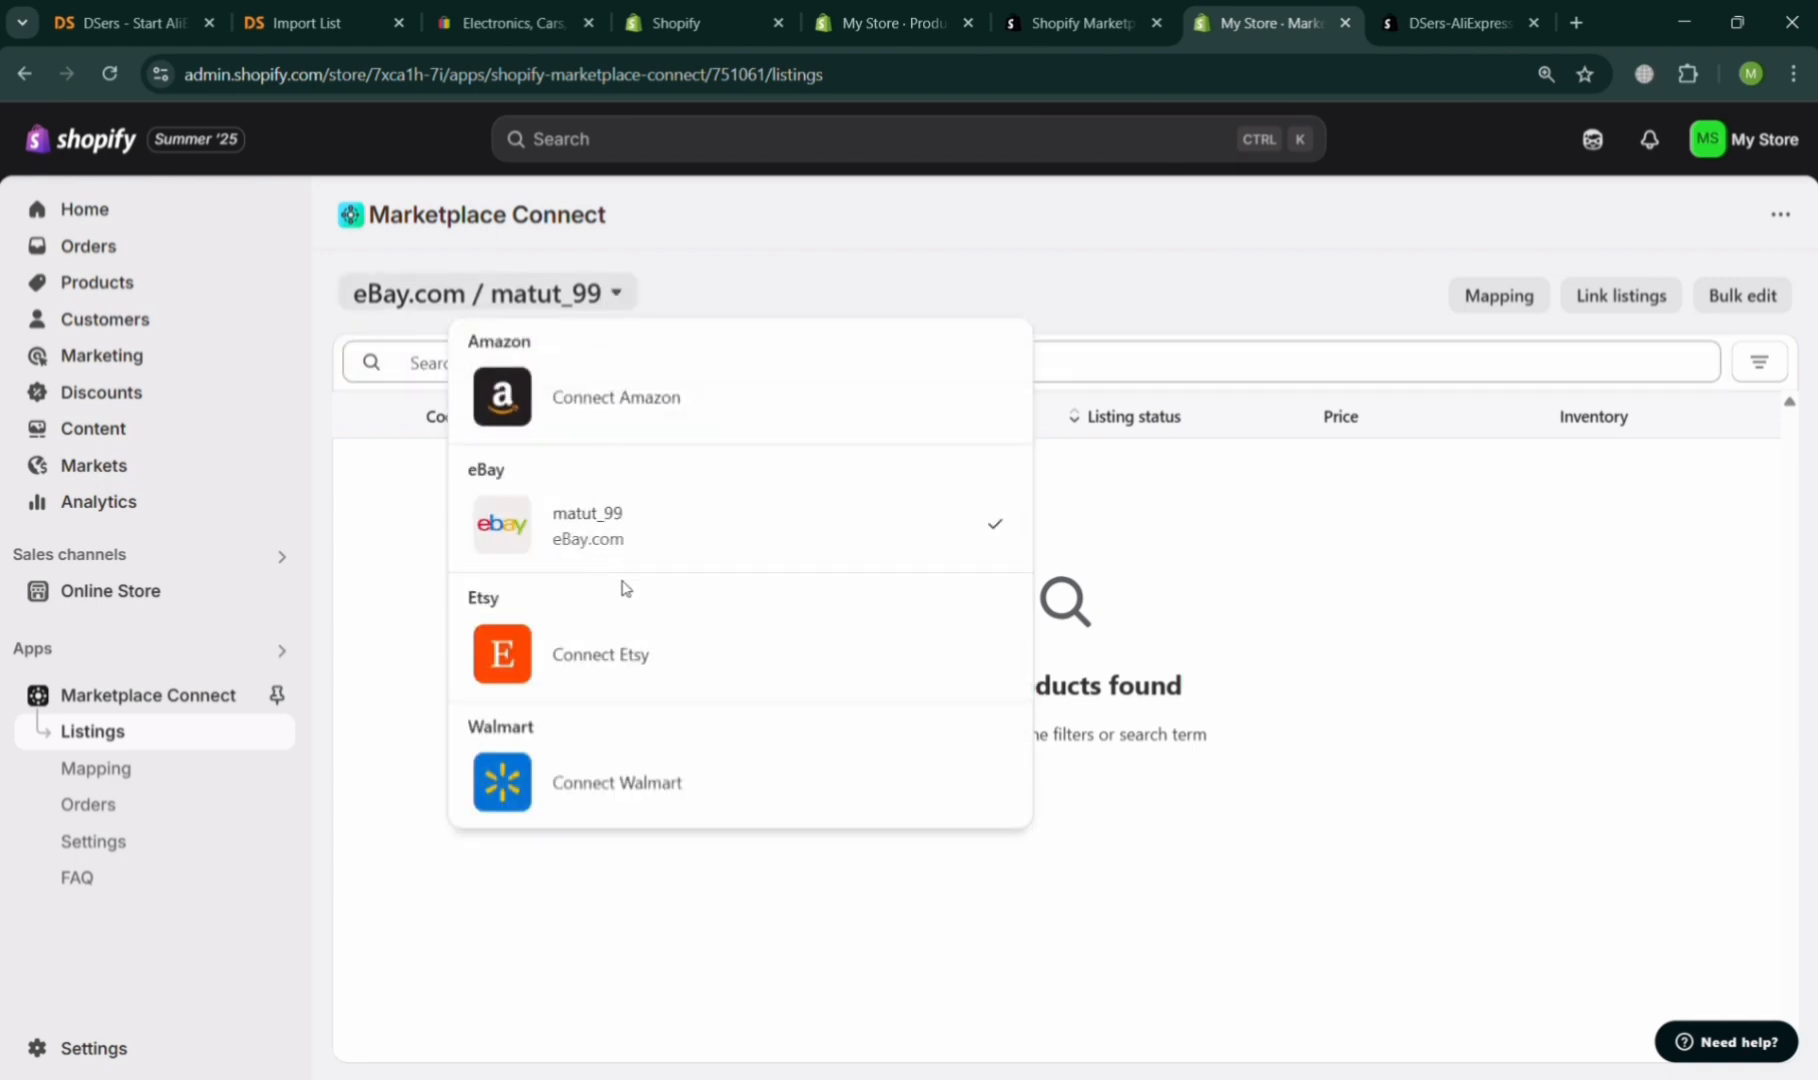
click(665, 515)
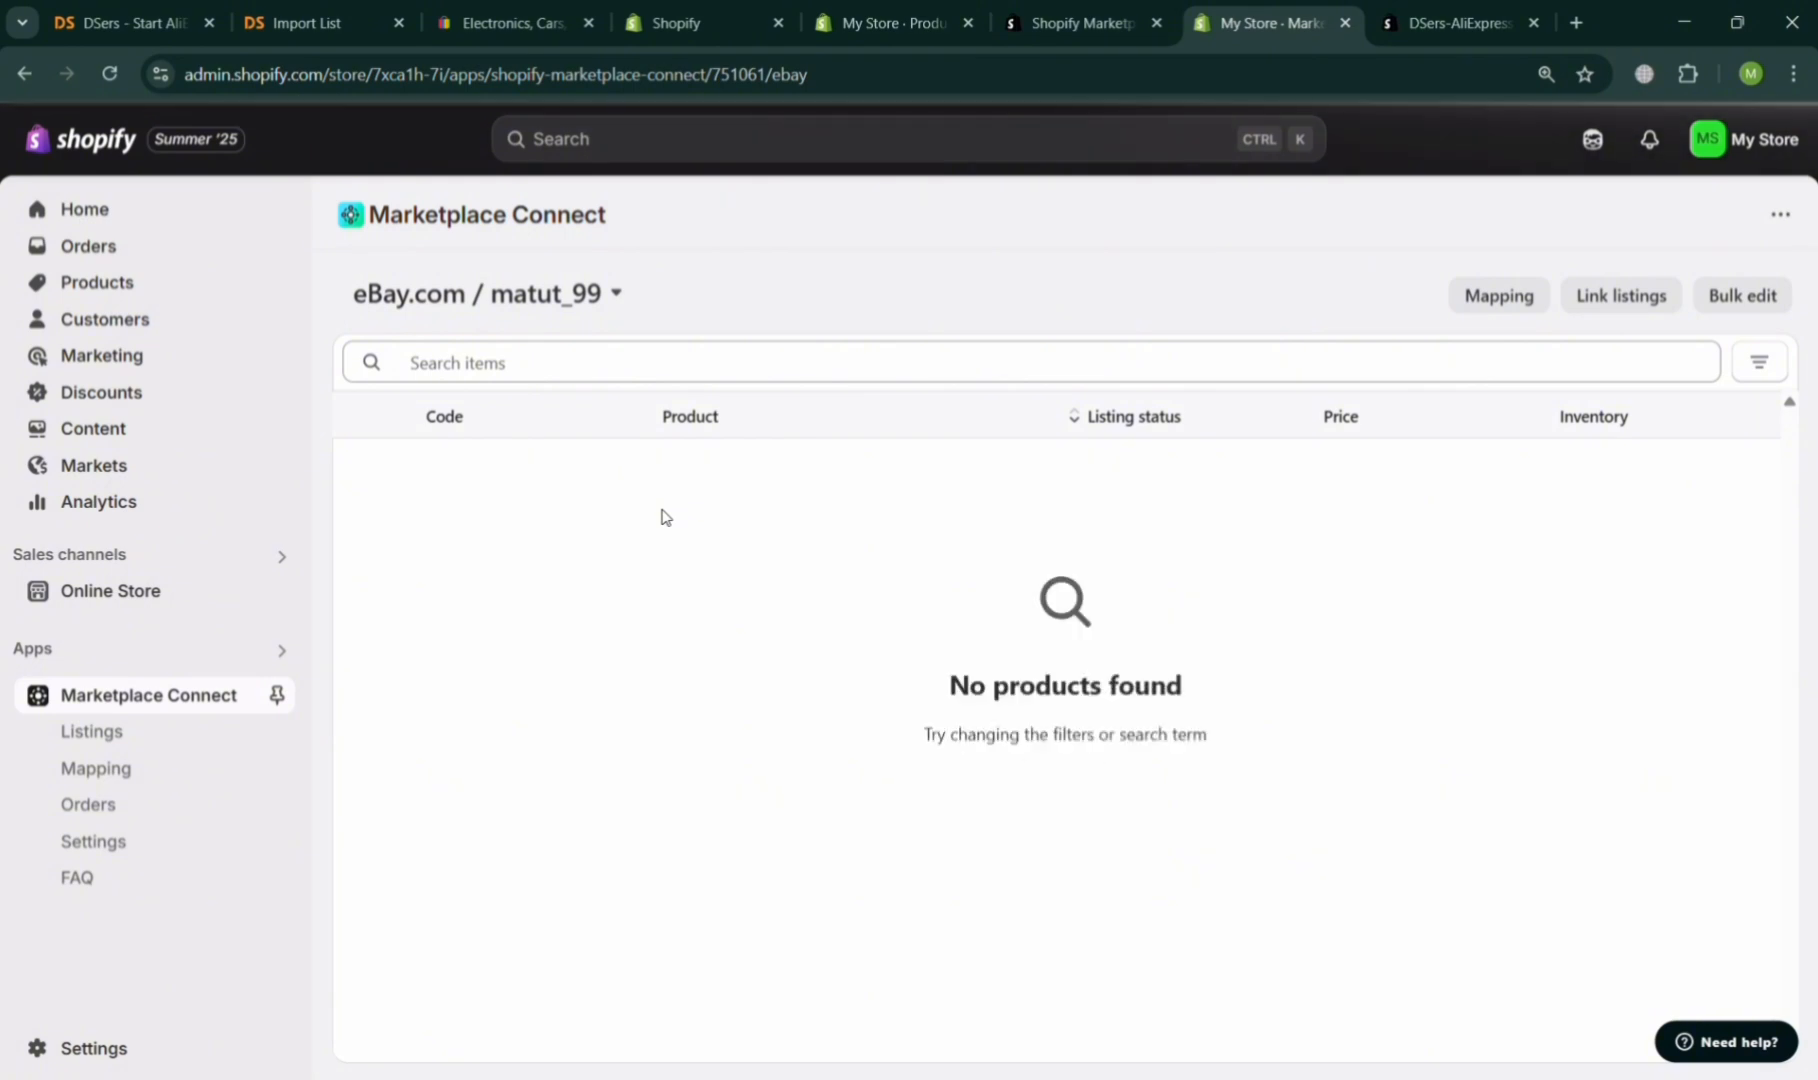
Check the DSers import list, the DSers product catalog, and the pushed reading glasses product before returning to Marketplace Connect.
click(320, 22)
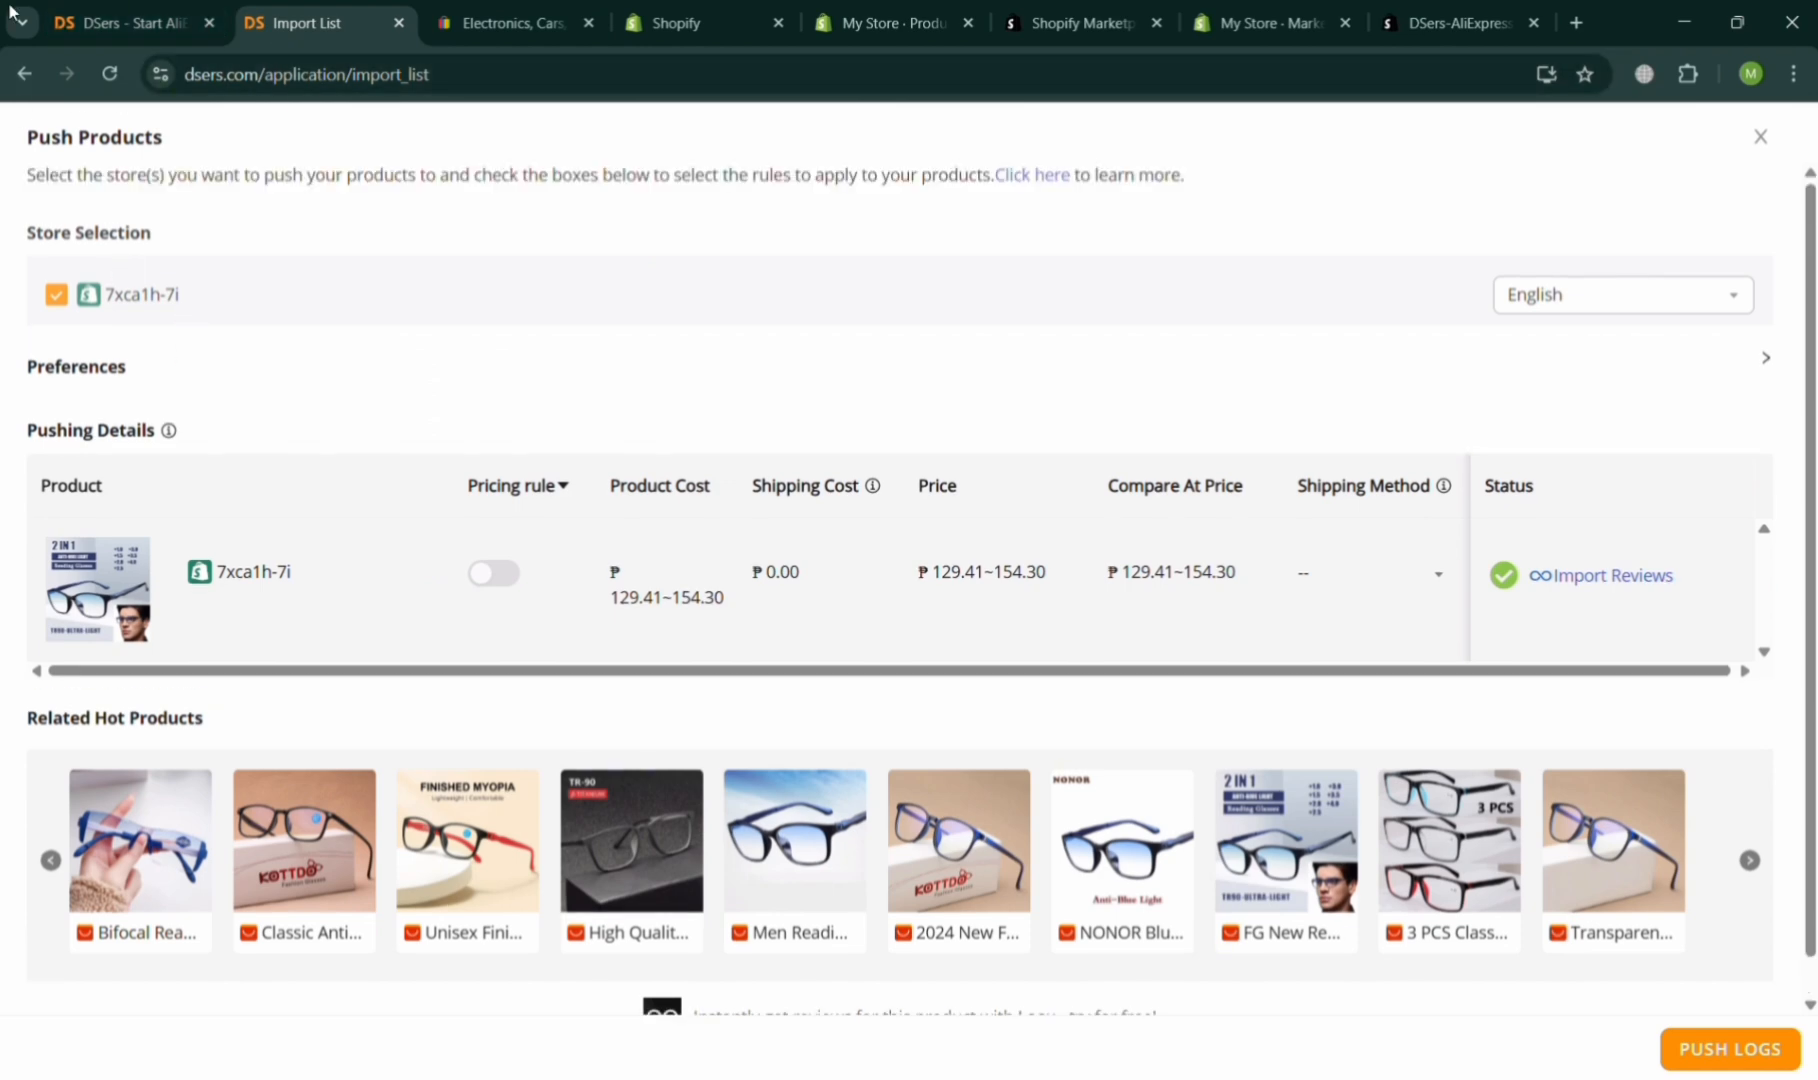
click(24, 74)
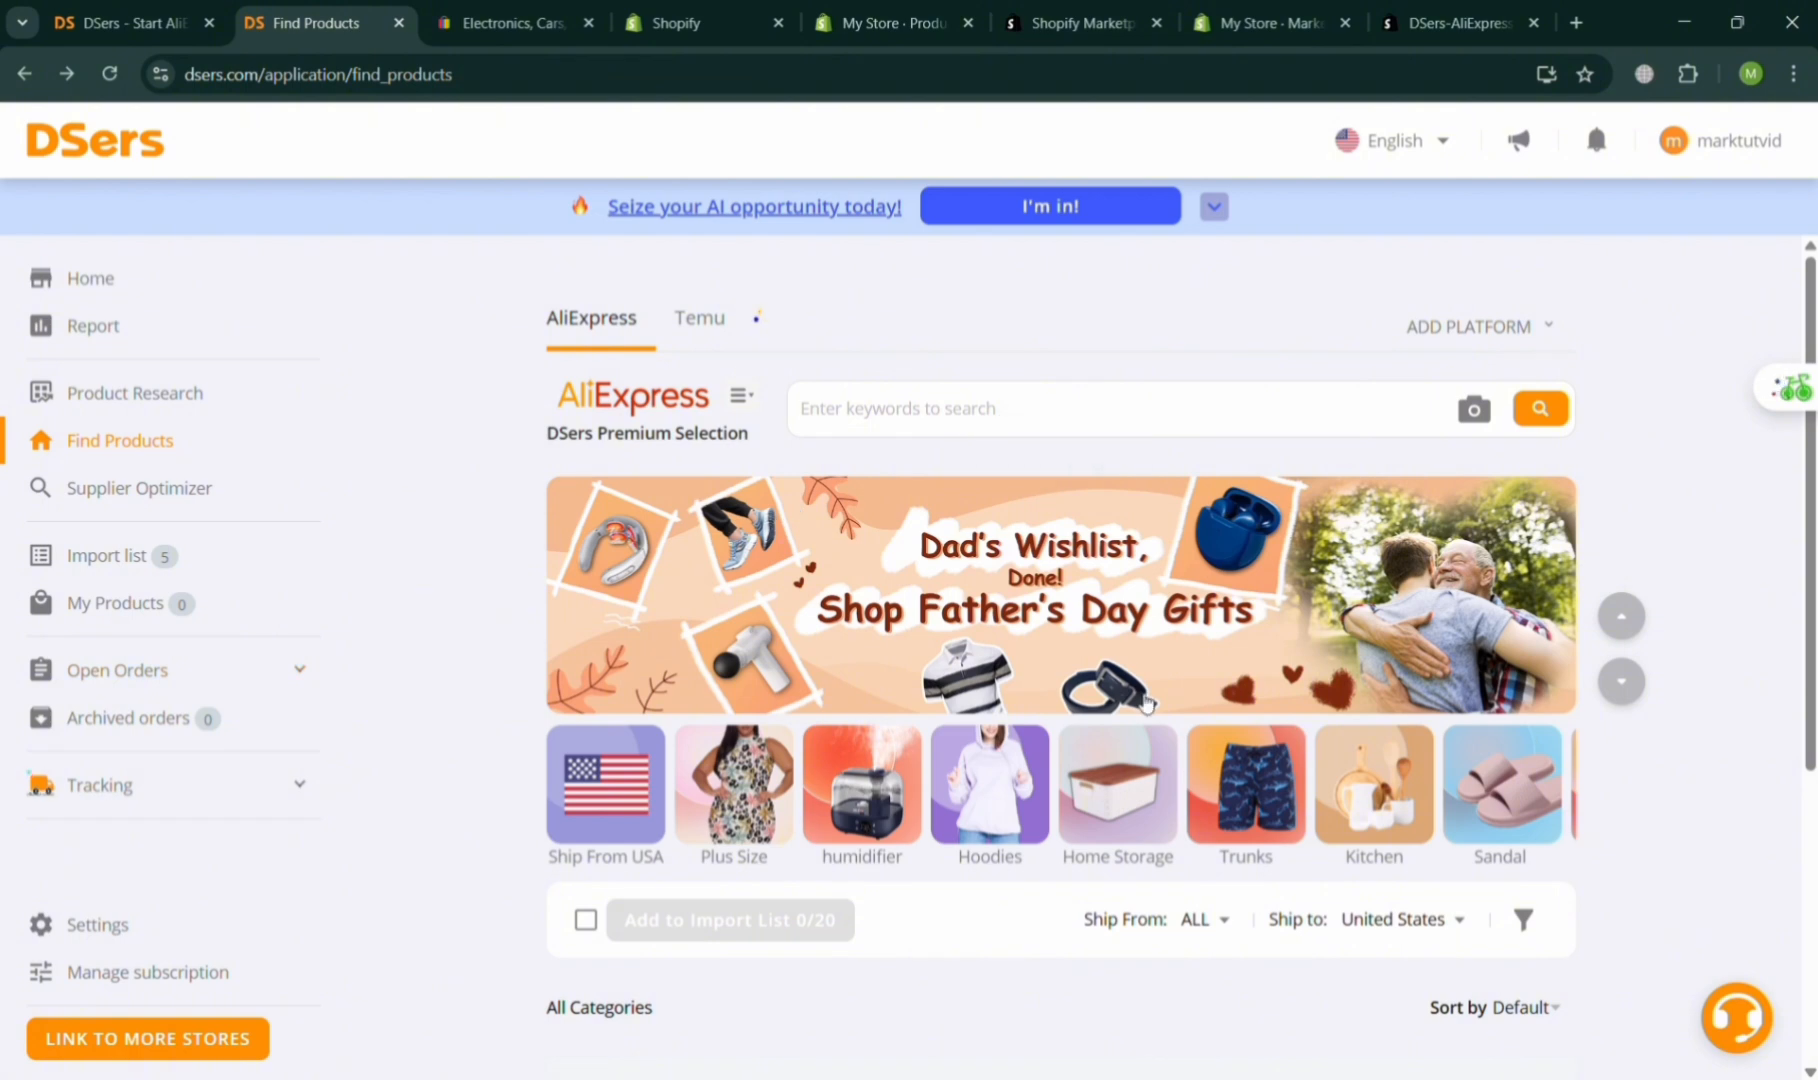
click(910, 8)
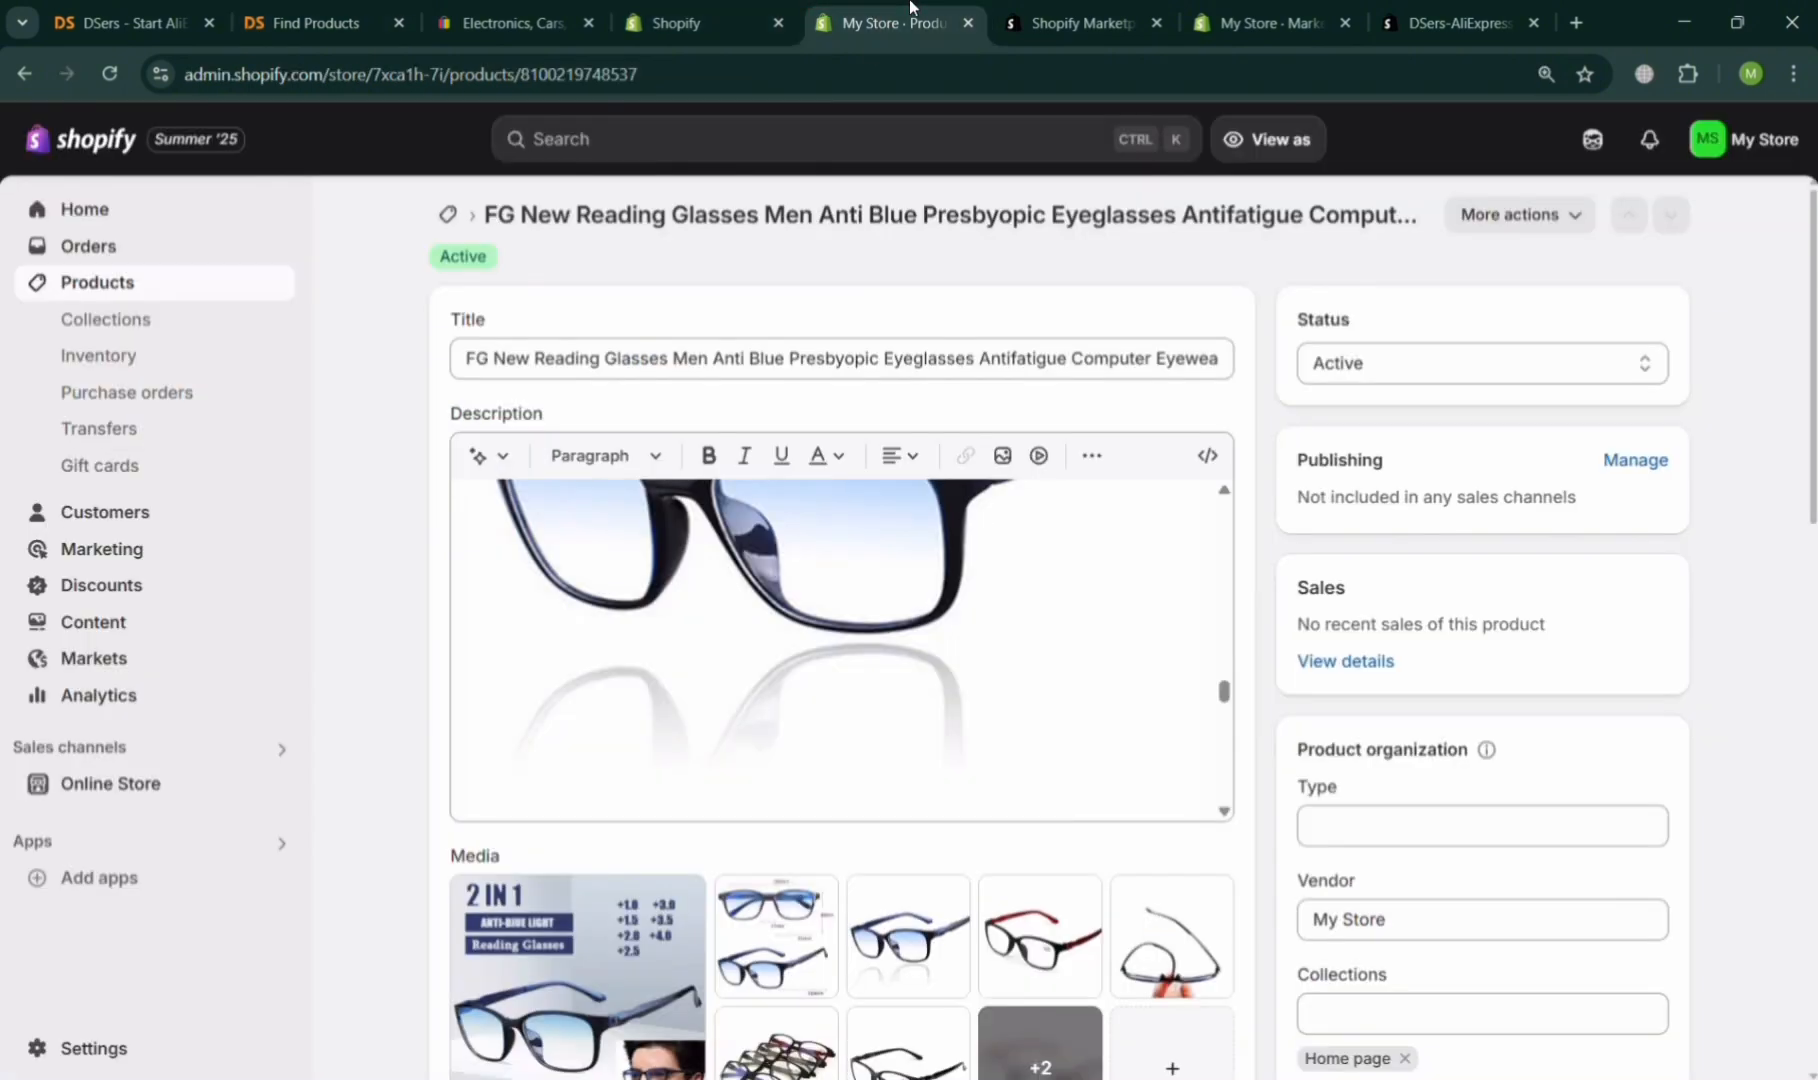
click(1240, 8)
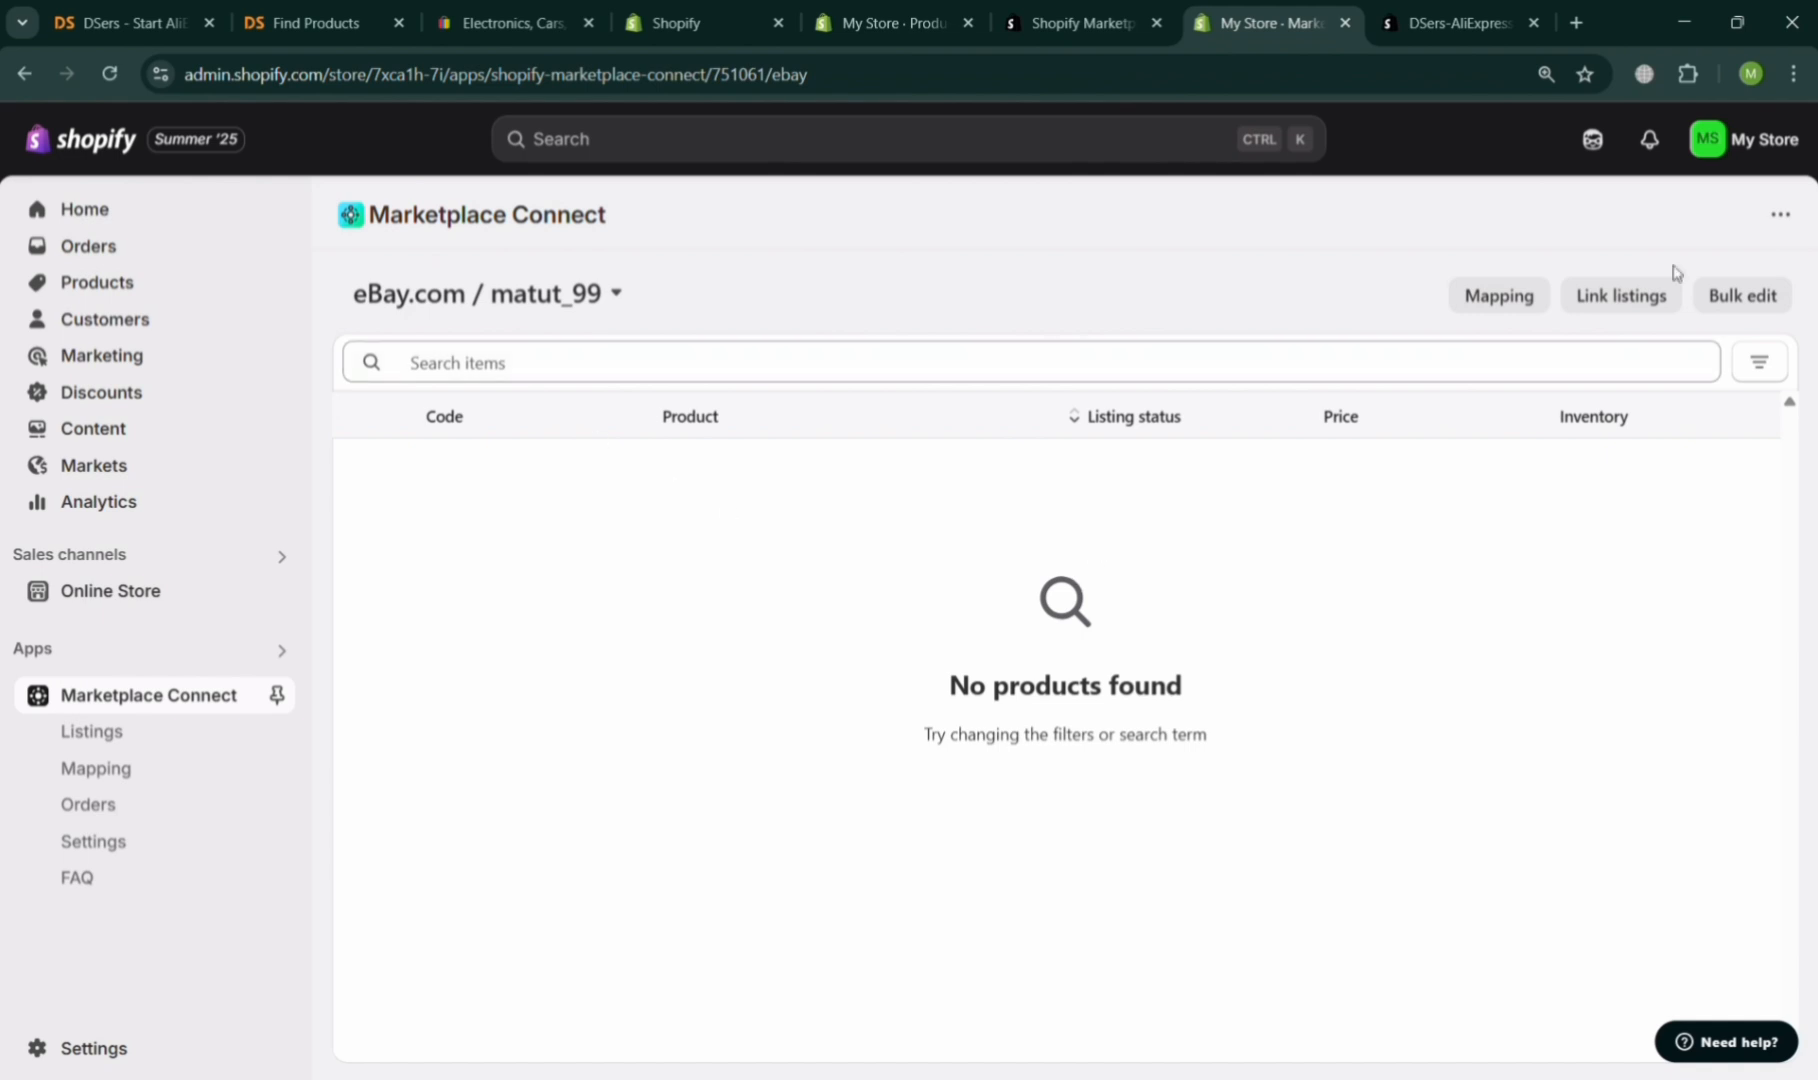
Open Link listings and review the eBay account settings, including new listings, auto-sync, and currency conversion options.
click(1658, 308)
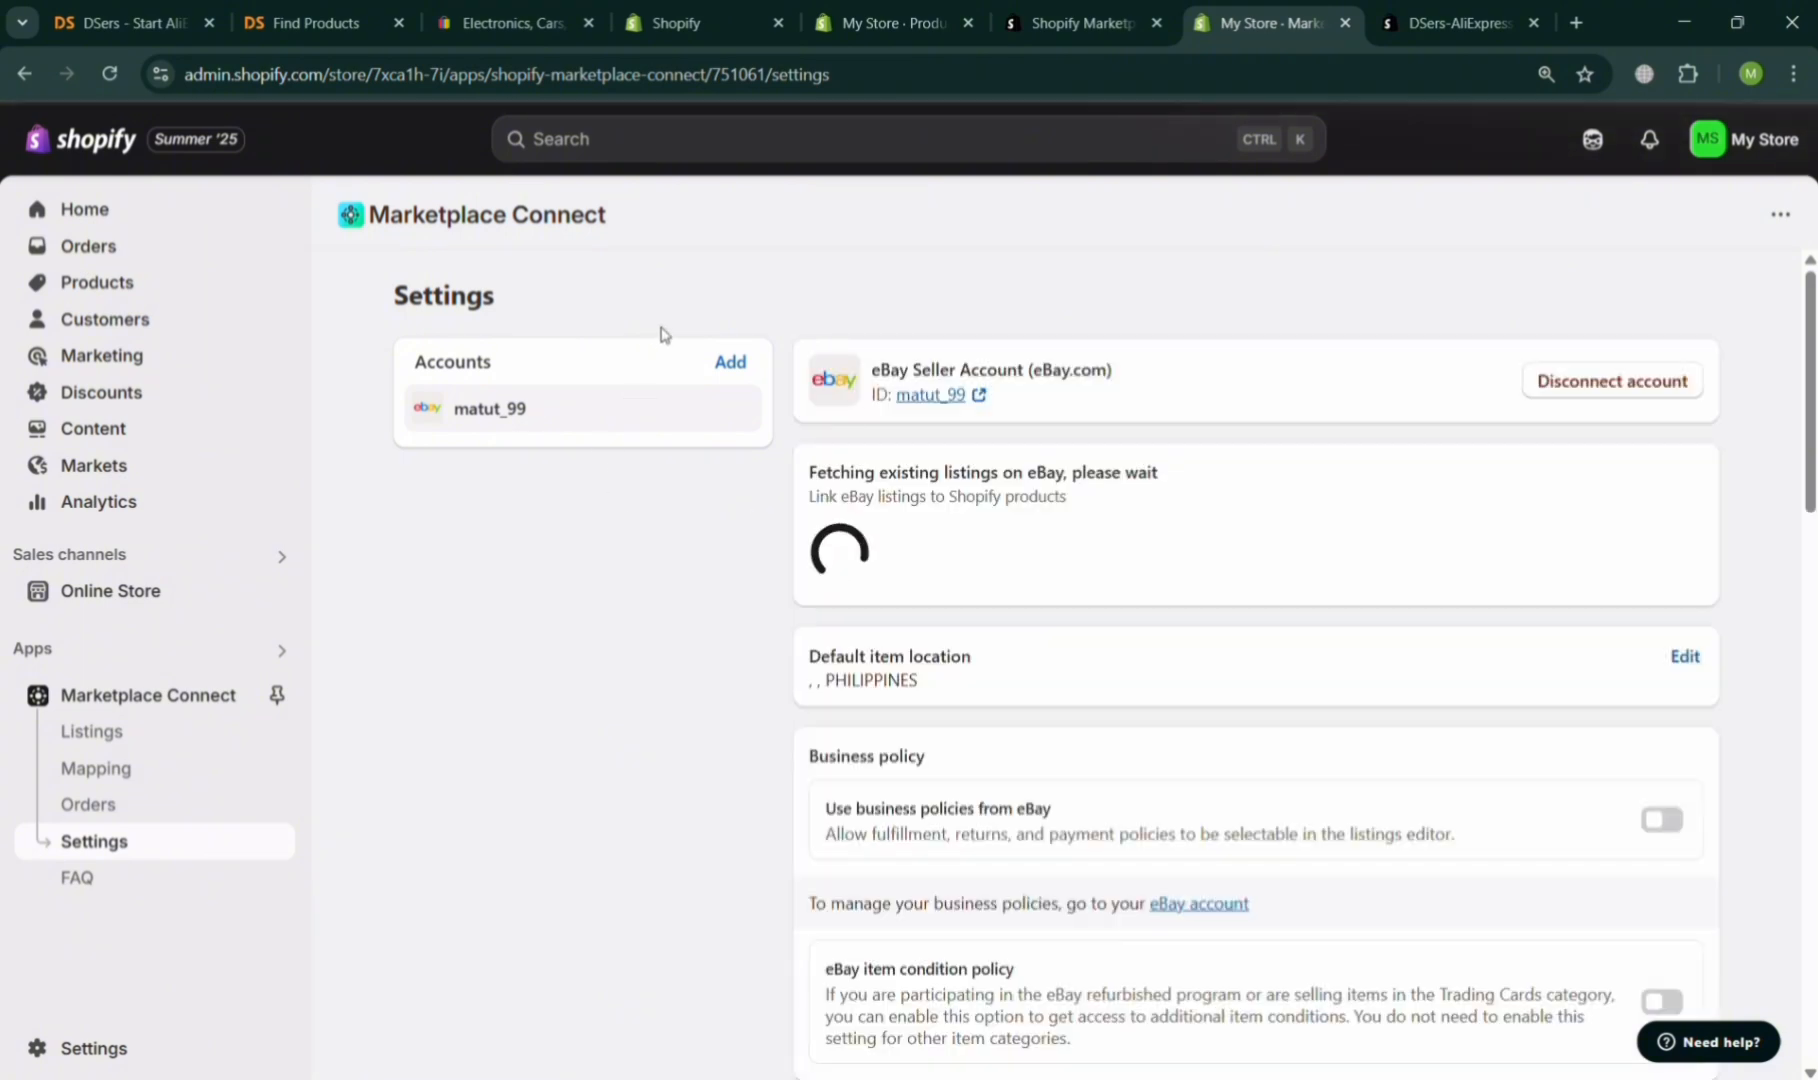
scroll(1219, 720, down, 15)
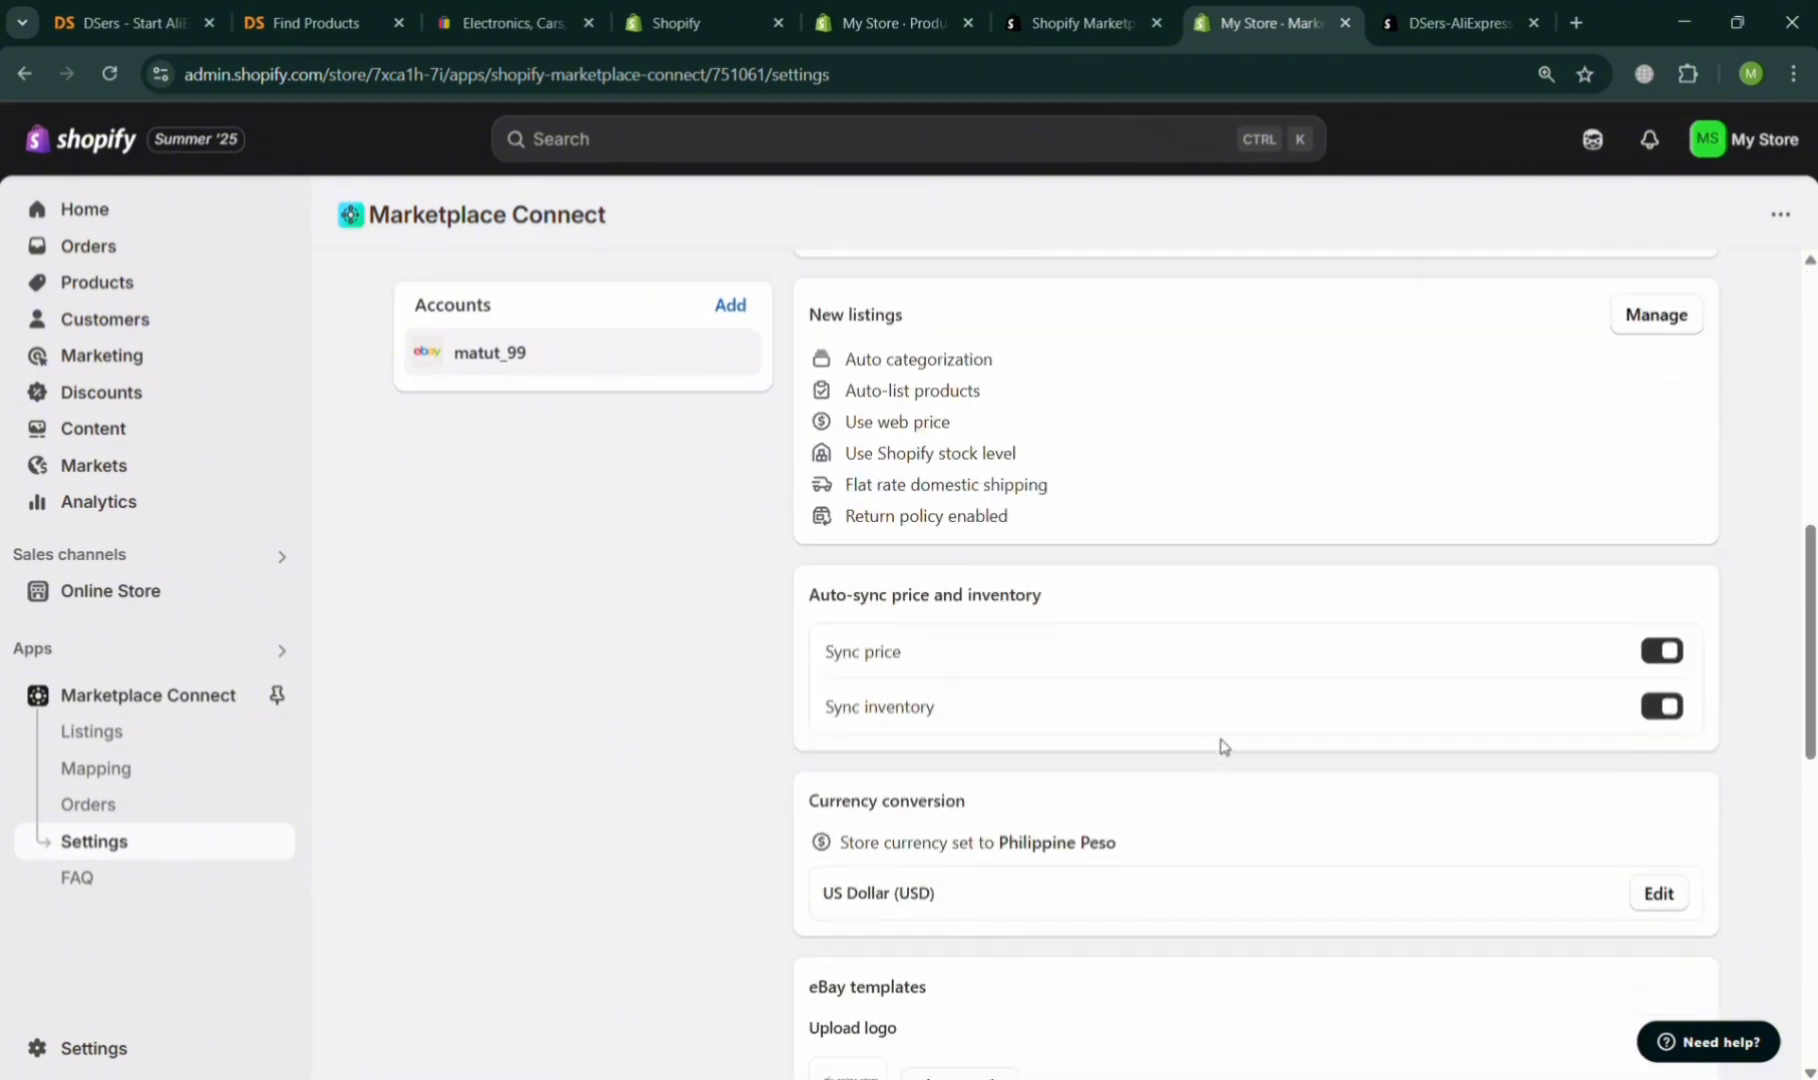
scroll(1220, 745, up, 14)
scroll(1220, 745, up, 1)
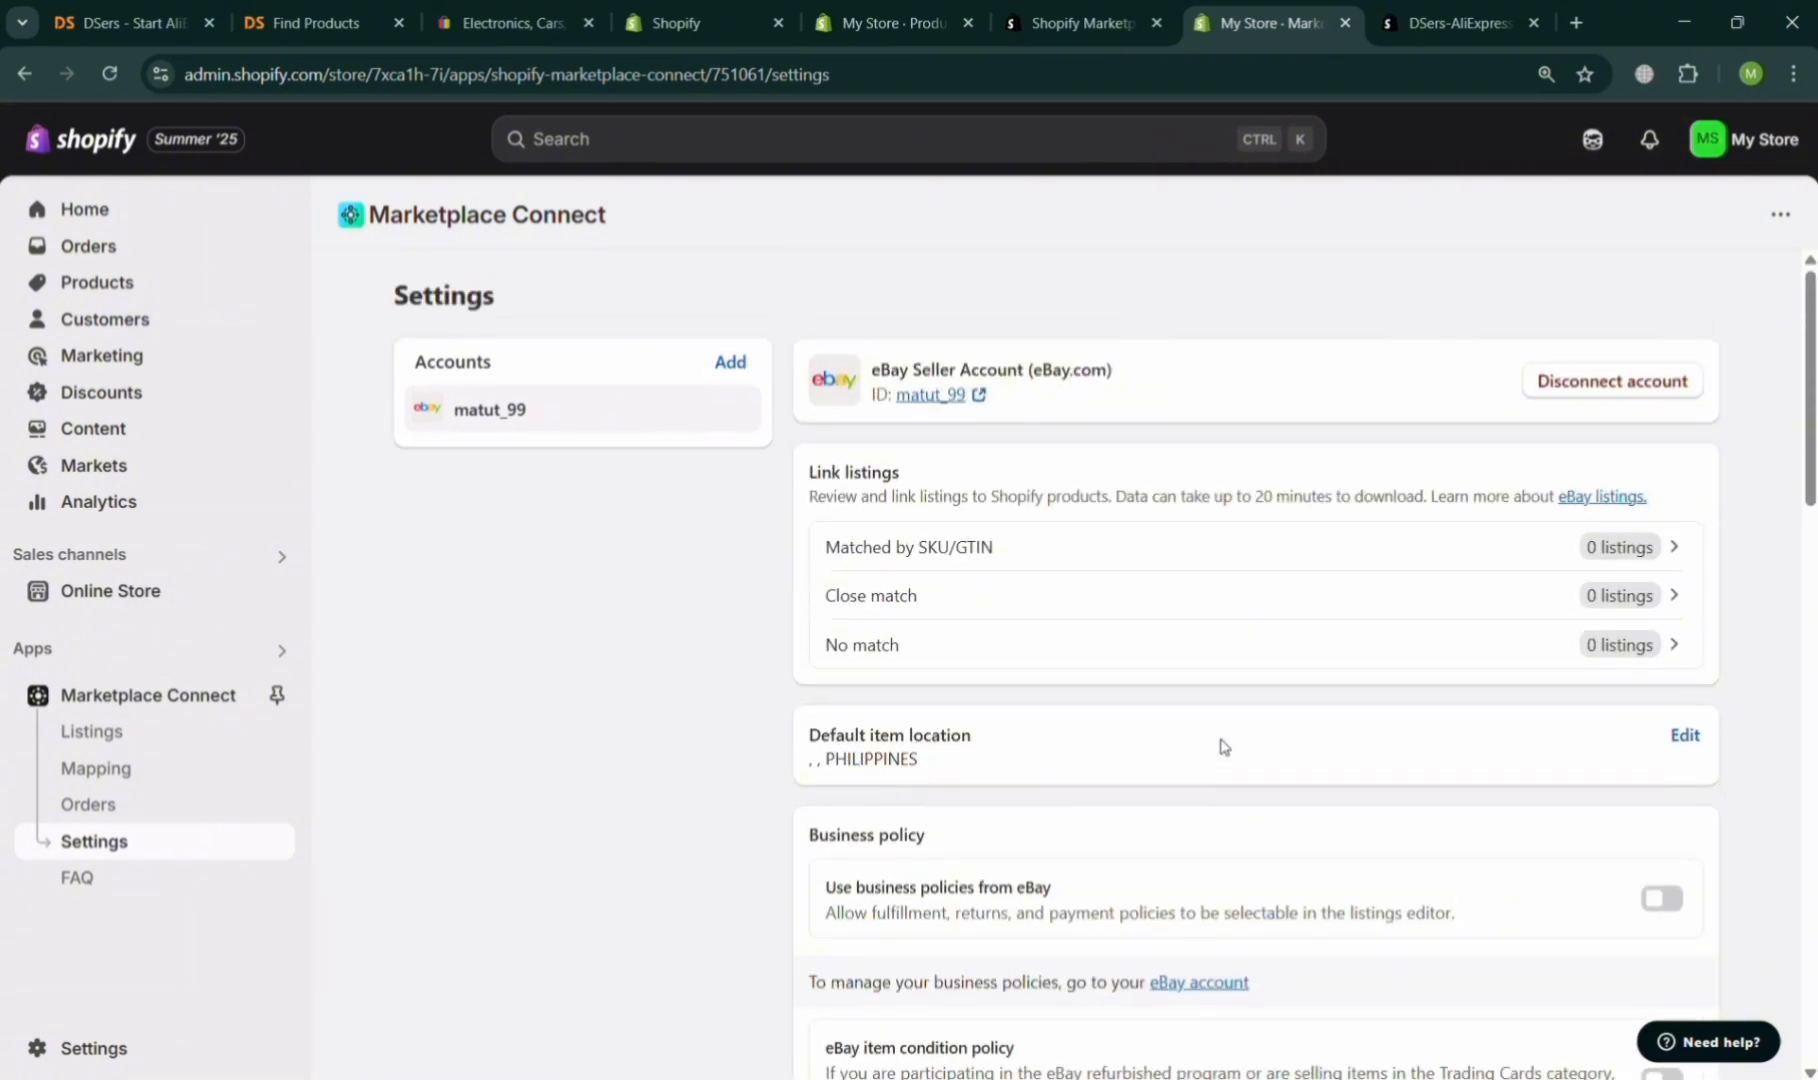